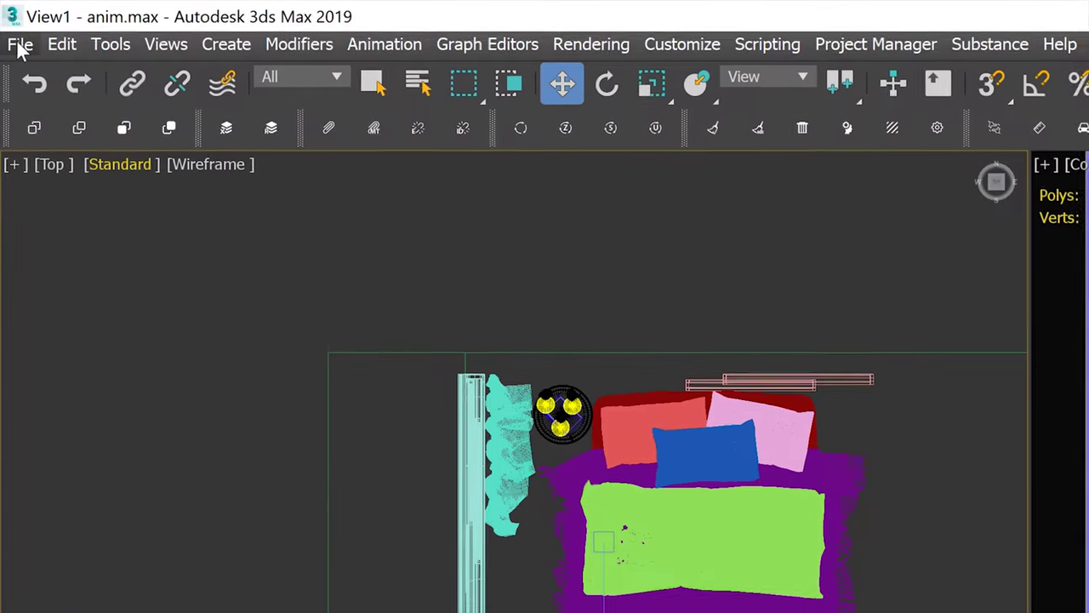
Step: Merge the Curtain object from Curtain Model.max into the bedroom scene
left_click(13, 28)
mouse_move(82, 400)
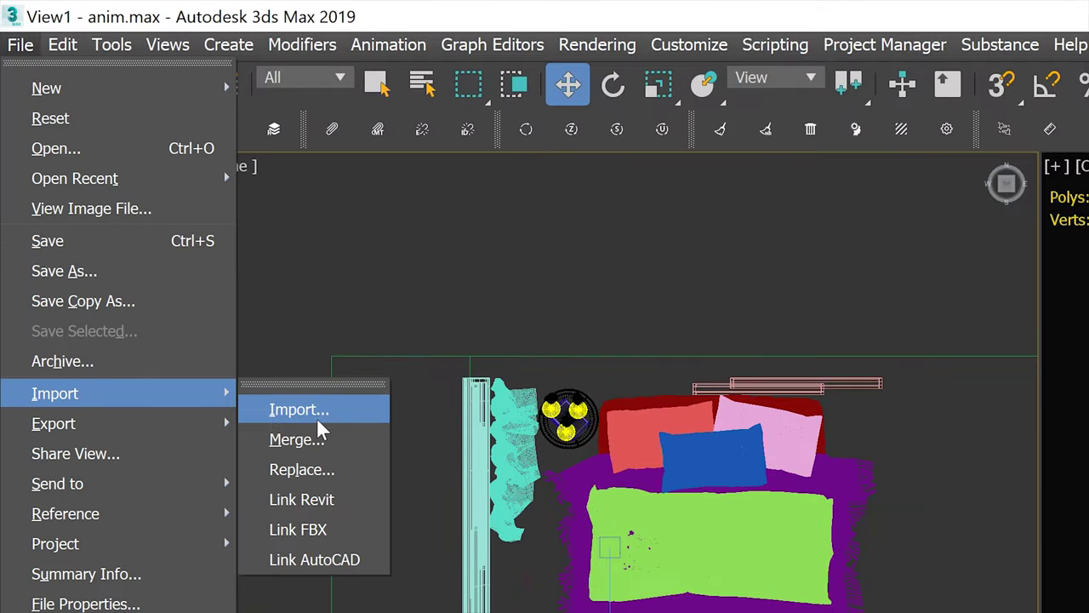
left_click(289, 437)
double_click(269, 212)
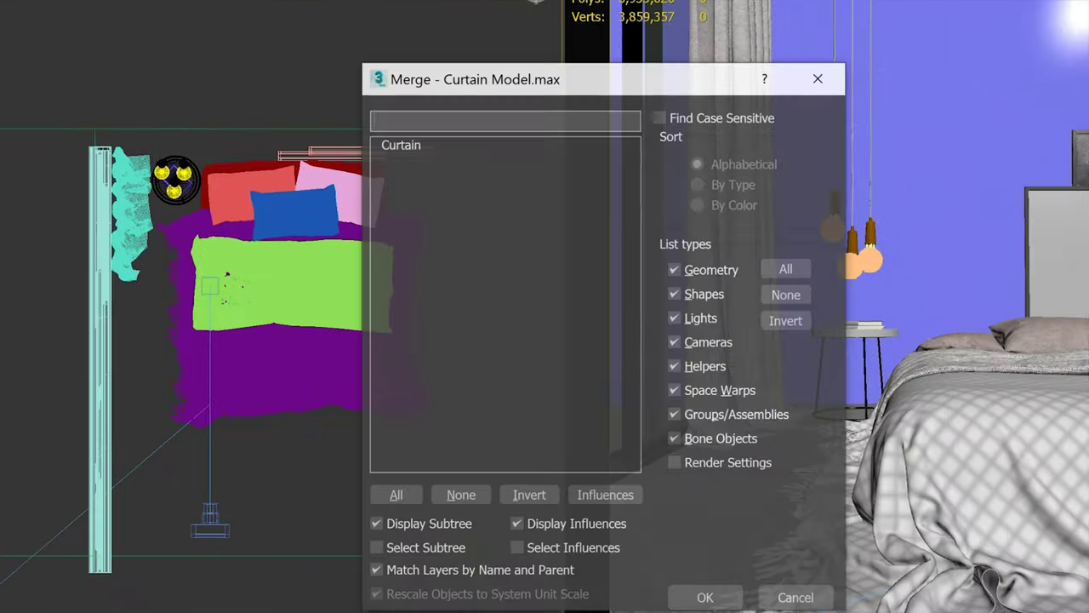
left_click(372, 119)
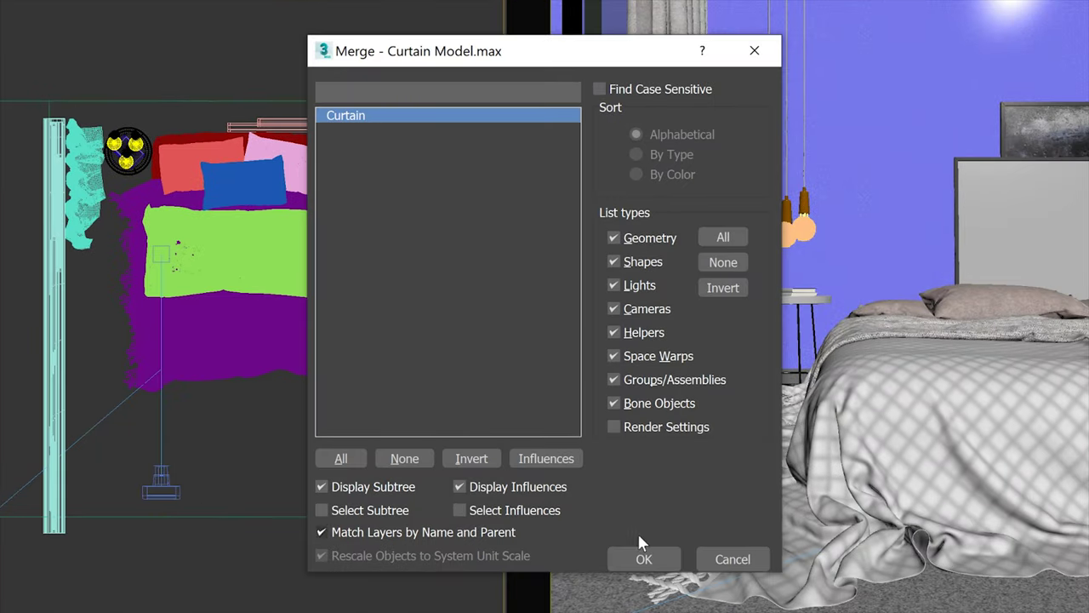
left_click(644, 559)
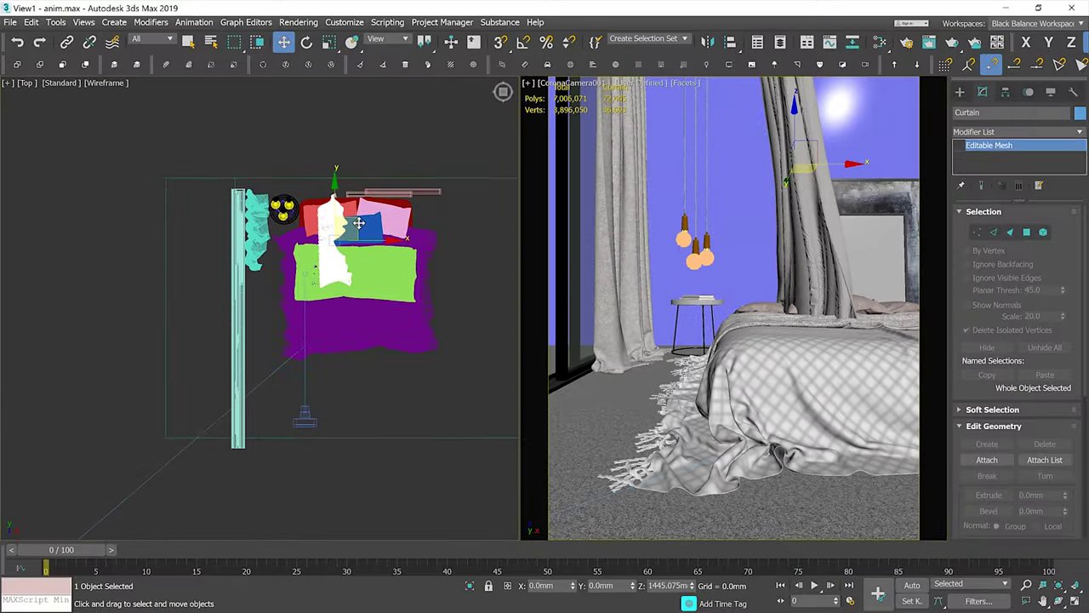
Step: Move the merged curtain outside the room, beyond the window wall, and isolate it in an orthographic view
left_click_drag(359, 223, 87, 239)
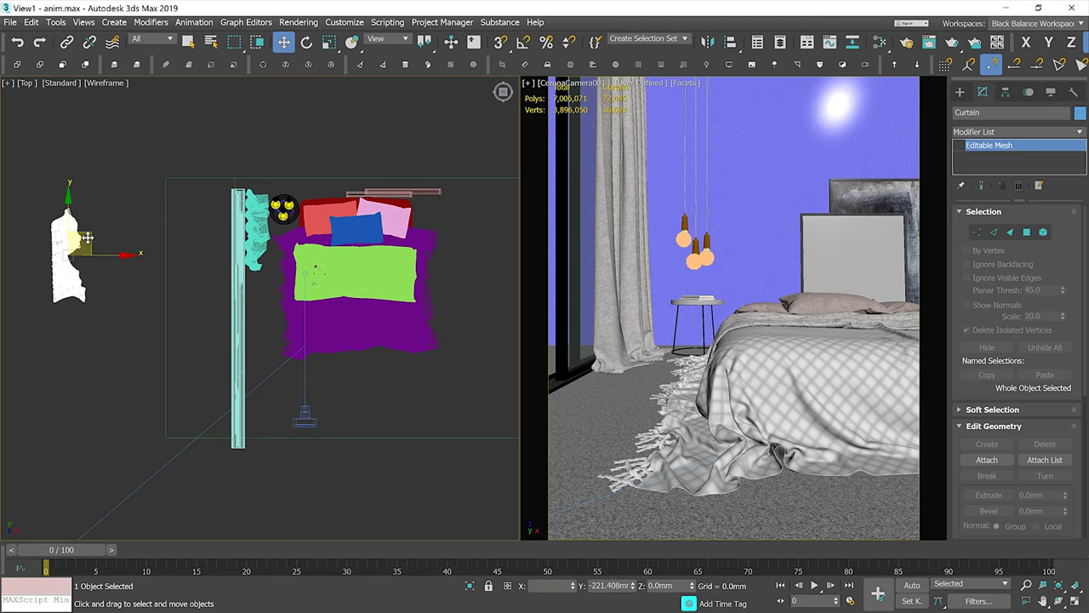
key("alt+q")
middle_click_drag(139, 256, 310, 315, "alt")
Step: Play the isolated curtain's timeline, stop it and return to frame 0
left_click(815, 585)
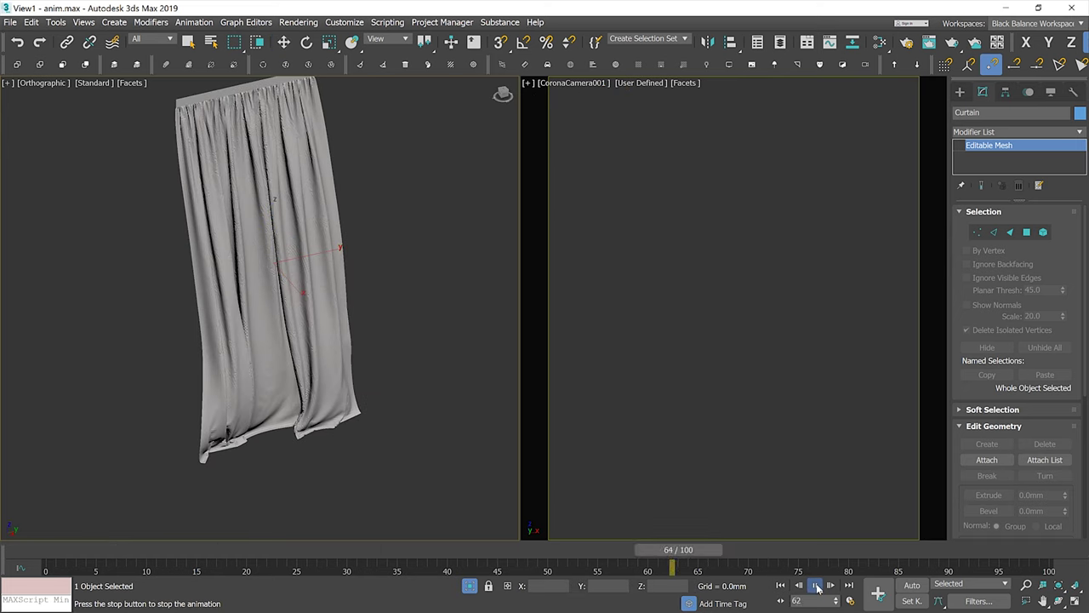
left_click(815, 585)
left_click_drag(808, 550, 60, 549)
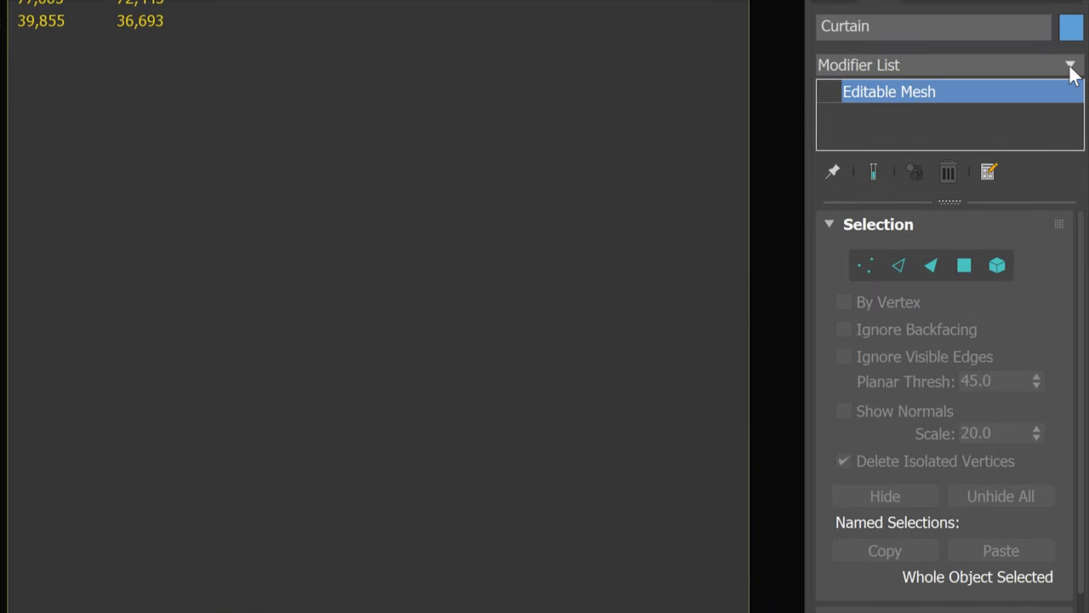
Step: Add a Point Cache modifier to the curtain and load Curtain Animation.pc2 as its cache file
left_click(1070, 67)
scroll(1077, 195, "up", 5)
left_click_drag(1078, 323, 1086, 612)
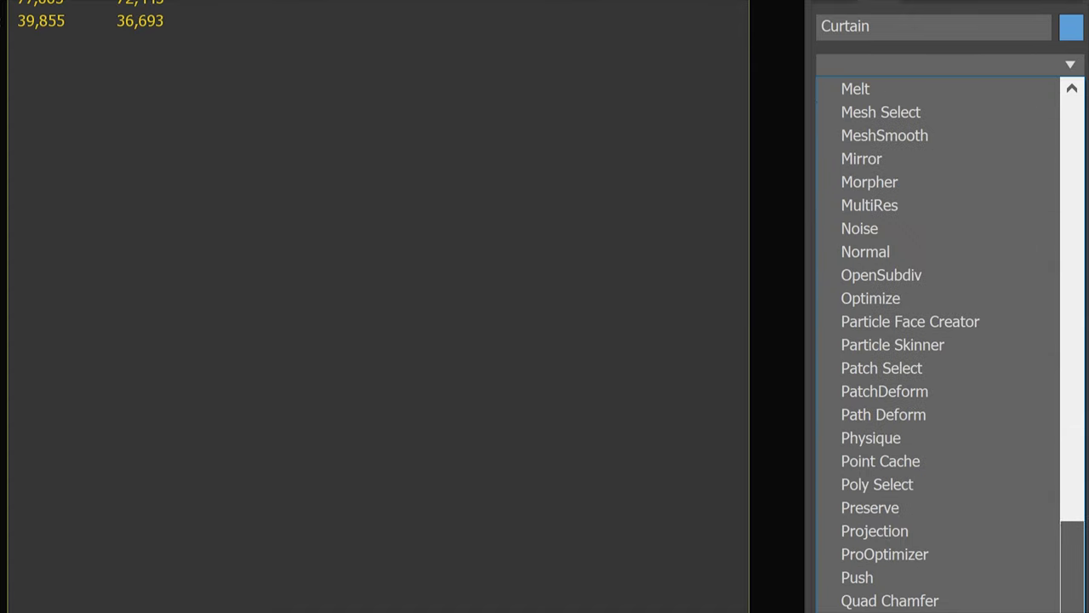
left_click(900, 461)
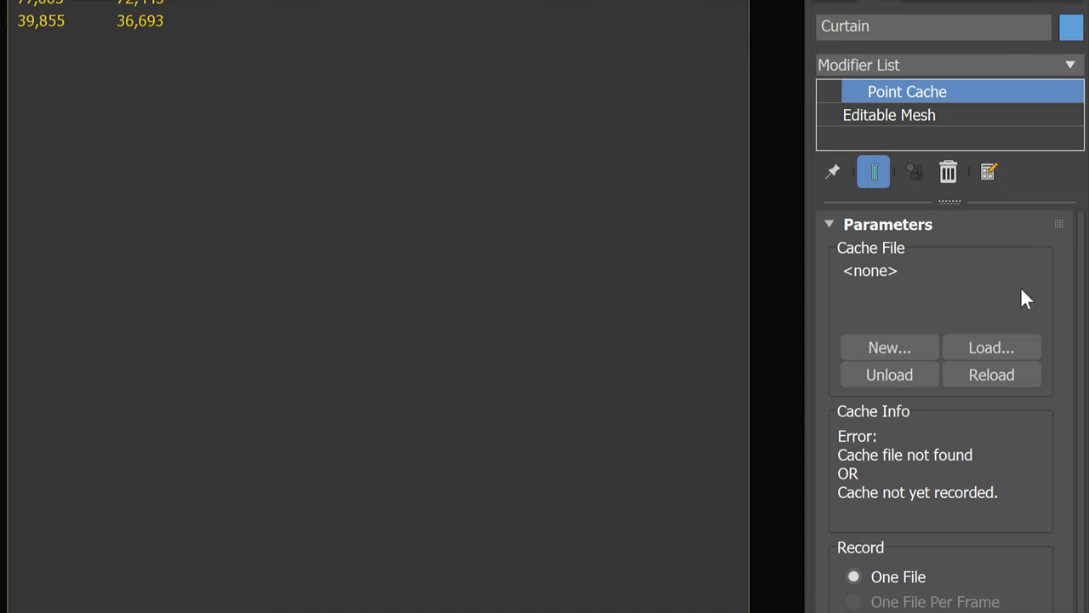
left_click(991, 348)
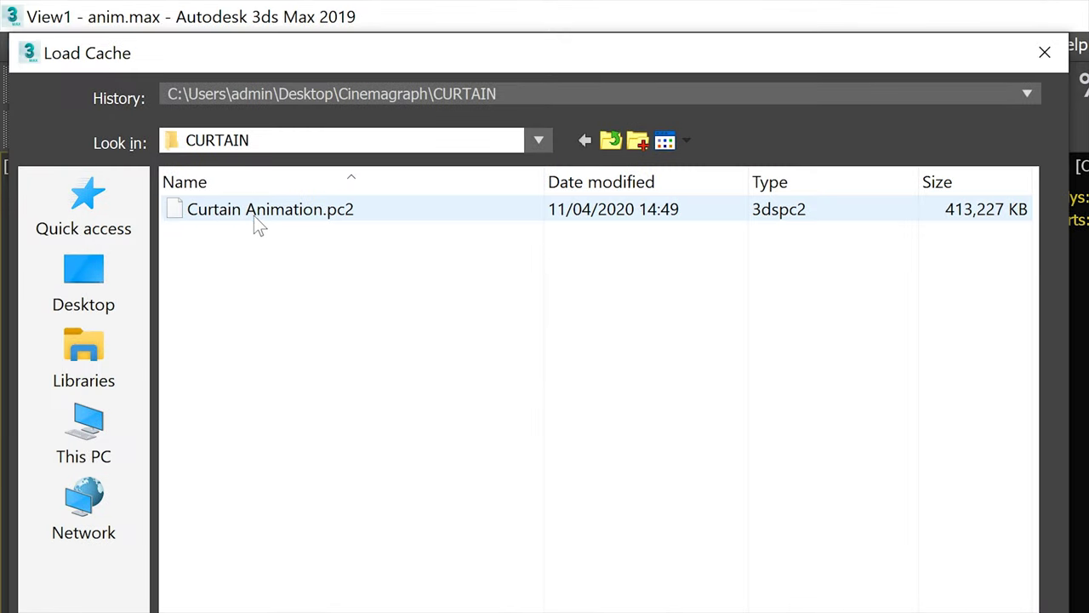
left_click(254, 215)
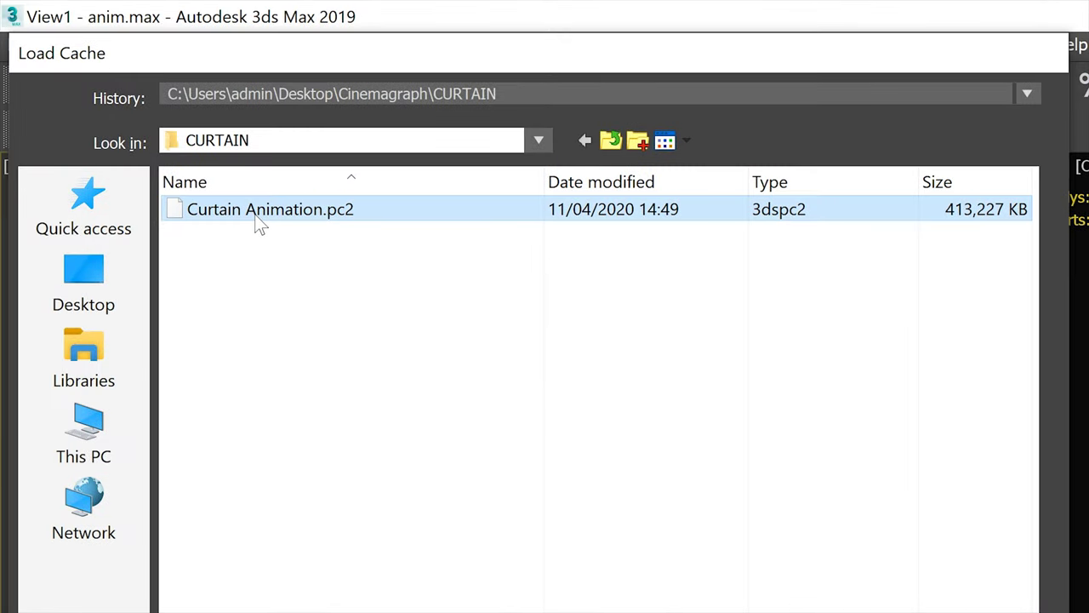
double_click(255, 214)
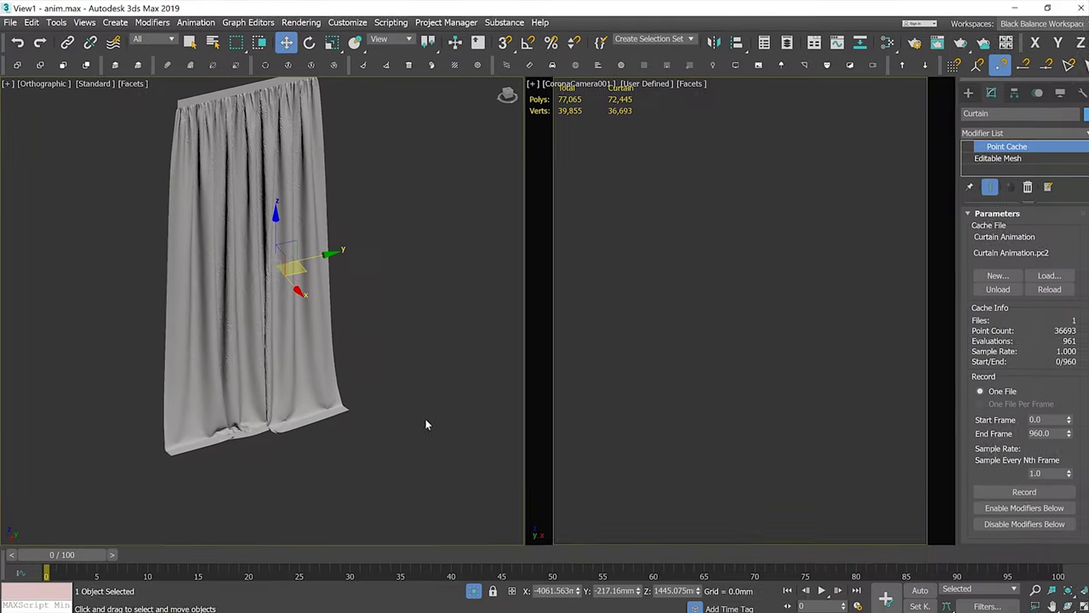
Step: Preview the cached curtain animation and set the animation's end time to frame 960
left_click(814, 586)
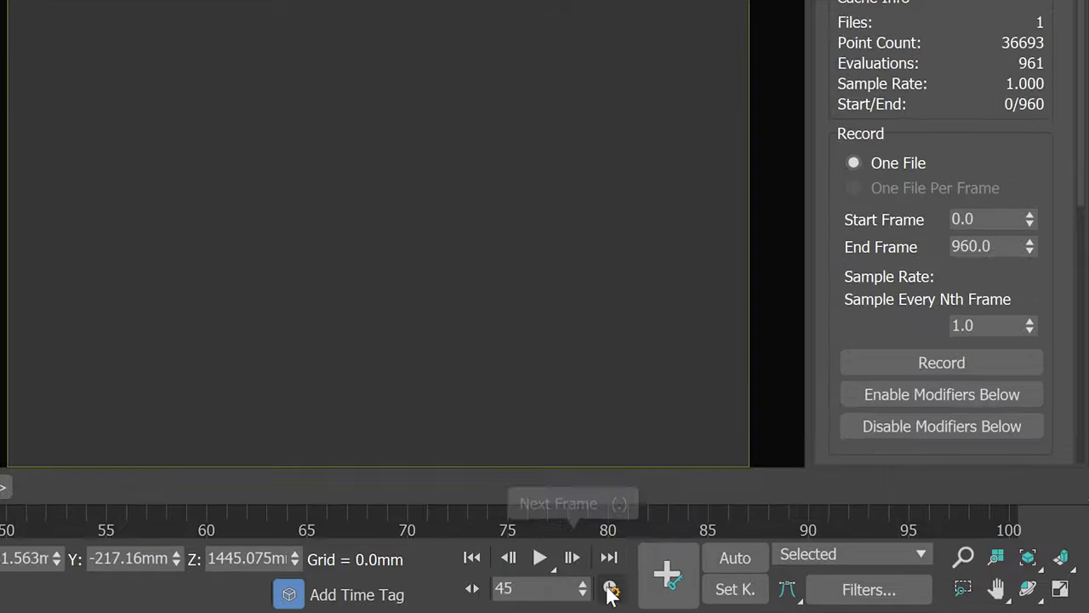
left_click(611, 590)
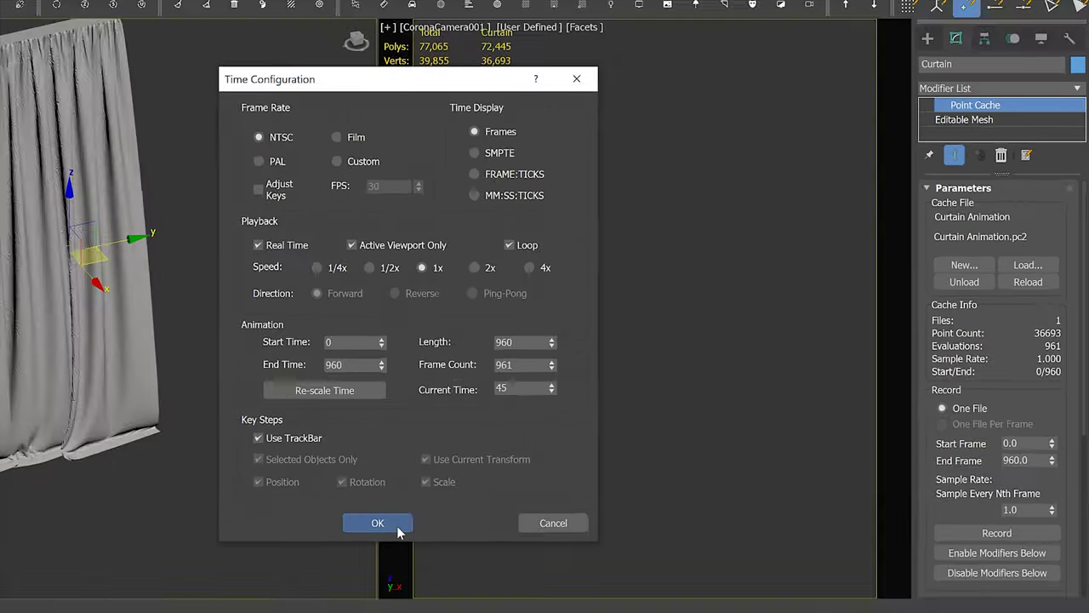
left_click(255, 567)
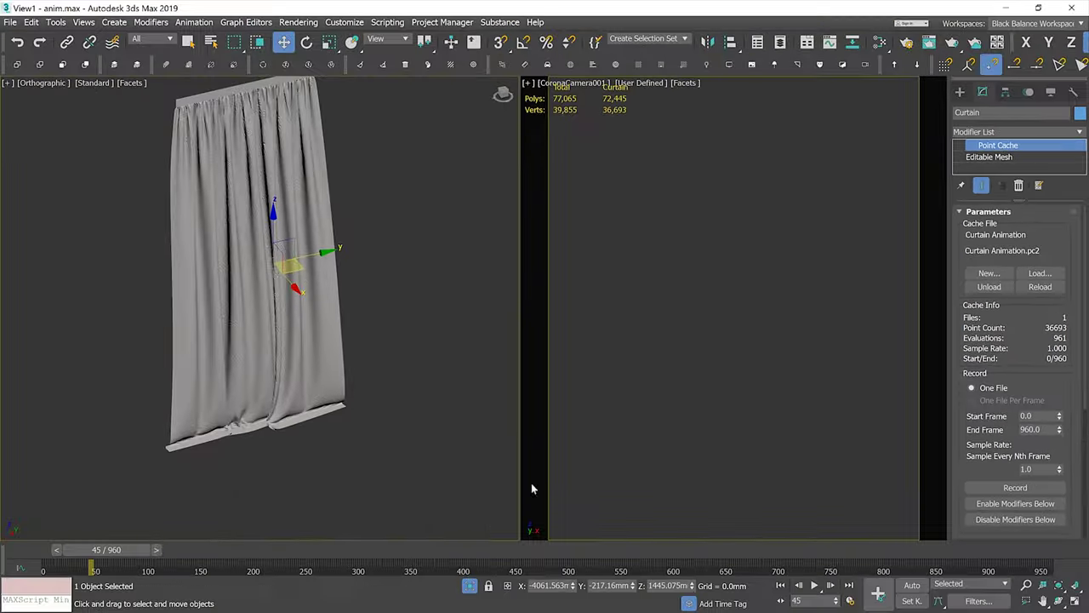
Step: Play back the extended curtain animation and set a custom frame rate of 24 FPS
left_click(814, 586)
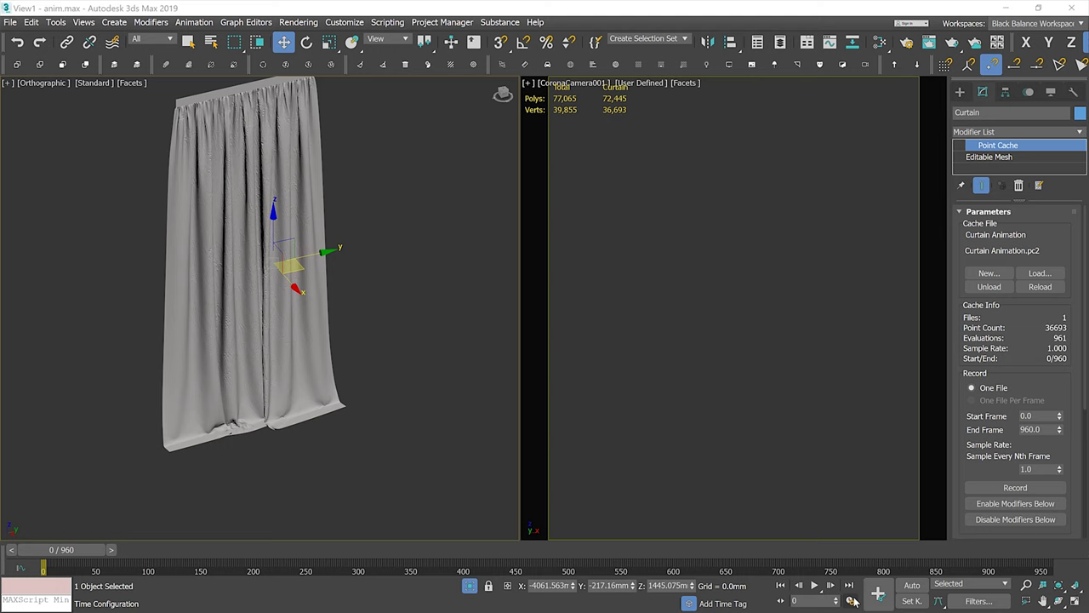
left_click(851, 601)
left_click(502, 190)
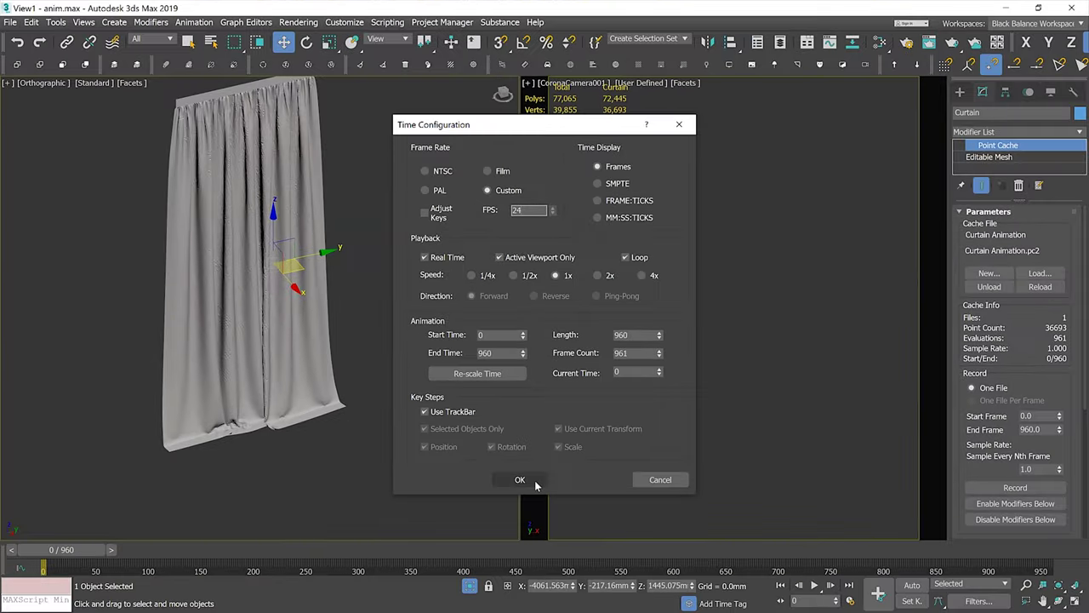
left_click(521, 473)
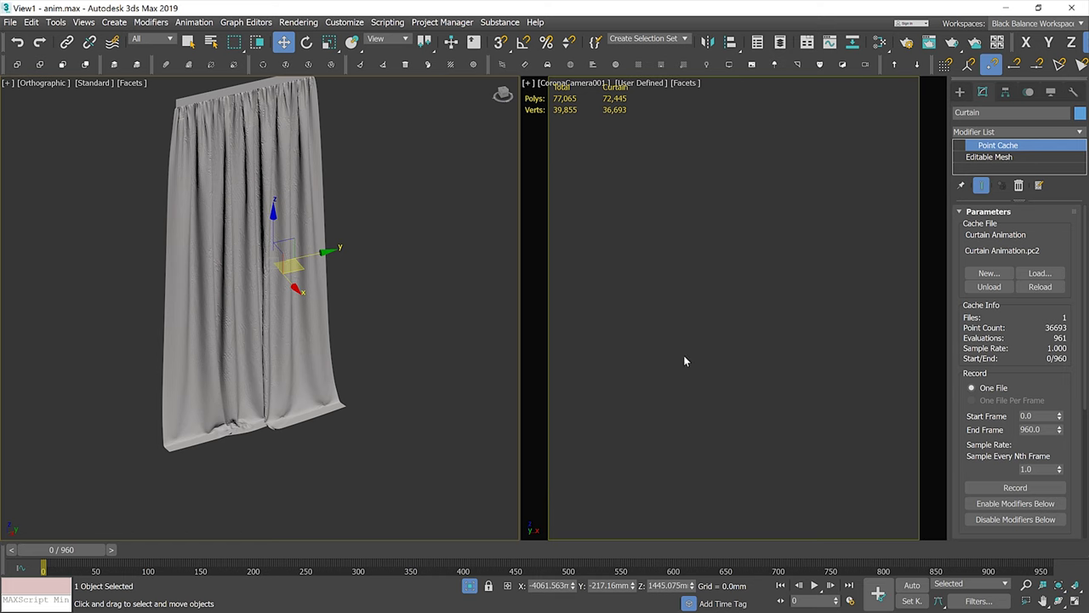
Step: End the isolation and, in the wireframe top view, move the animated curtain inside the window wall to about X -1025 mm, Y -1742 mm
right_click(697, 312)
left_click(722, 258)
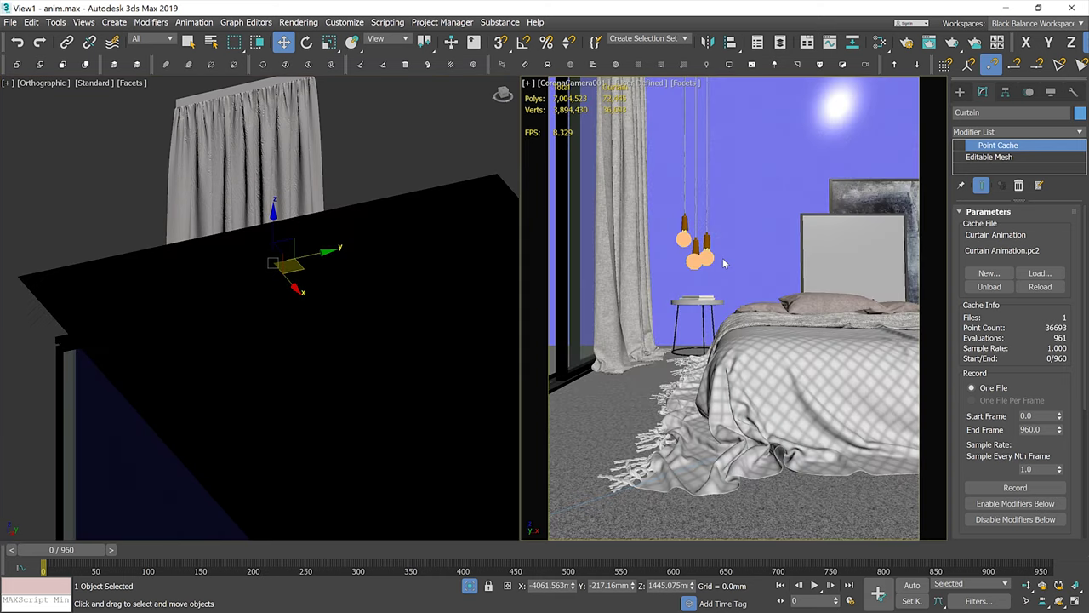
key("t")
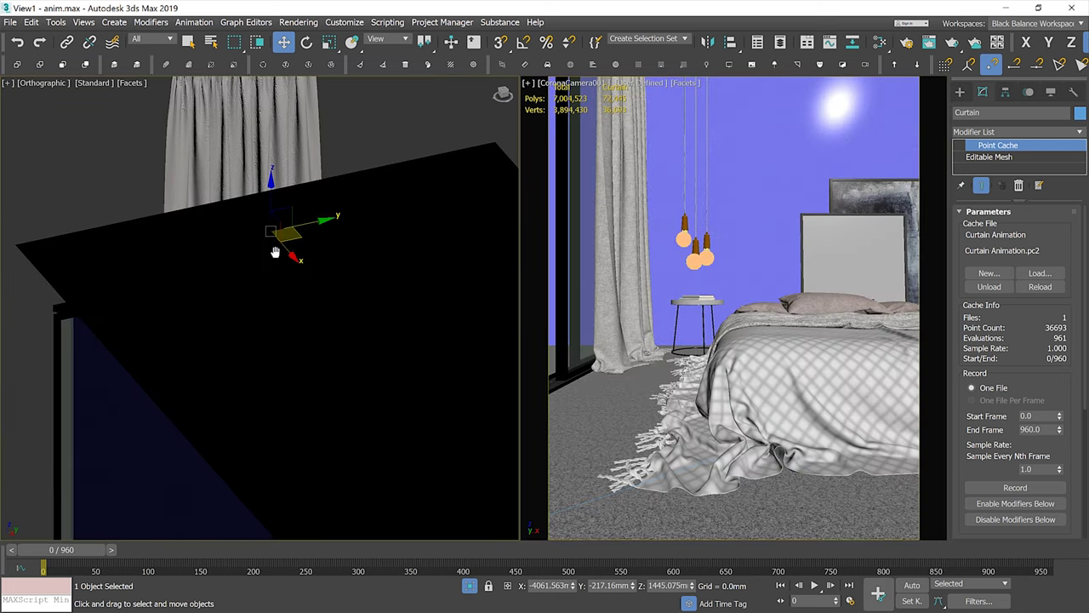
key("z")
scroll(268, 311, "down", 4)
key("F3")
middle_click_drag(243, 255, 177, 214)
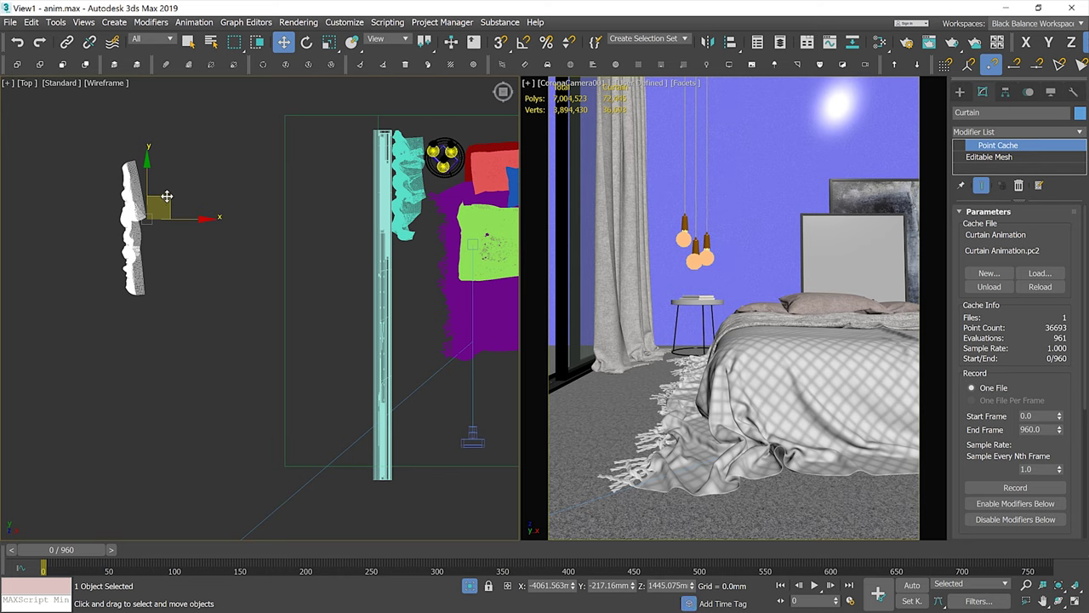
left_click_drag(170, 208, 442, 337)
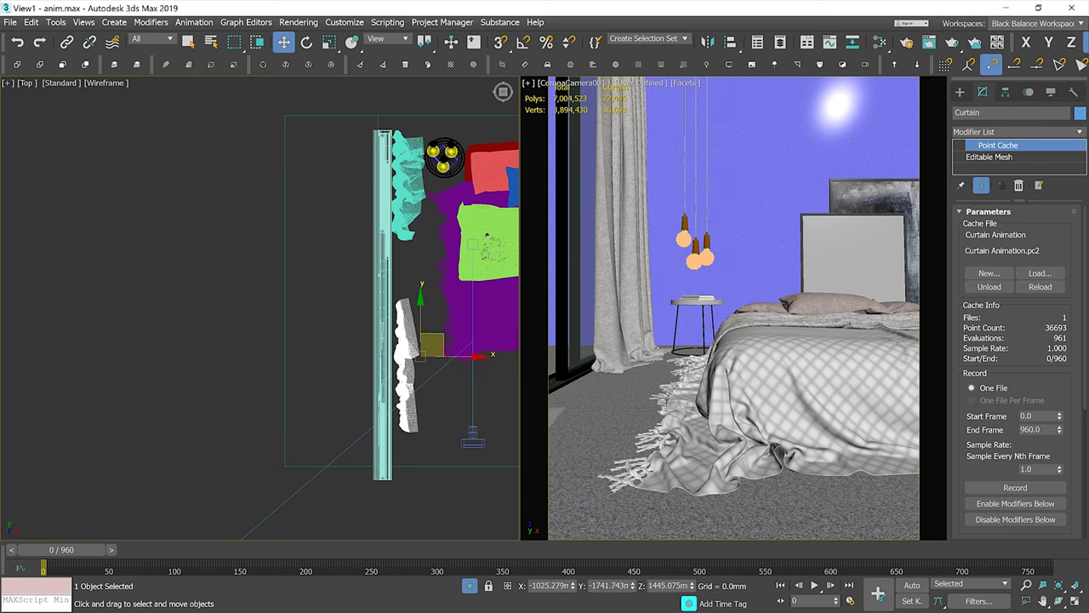
Step: Play the curtain animation in the camera view and set the animation's end time back to frame 960
left_click(815, 585)
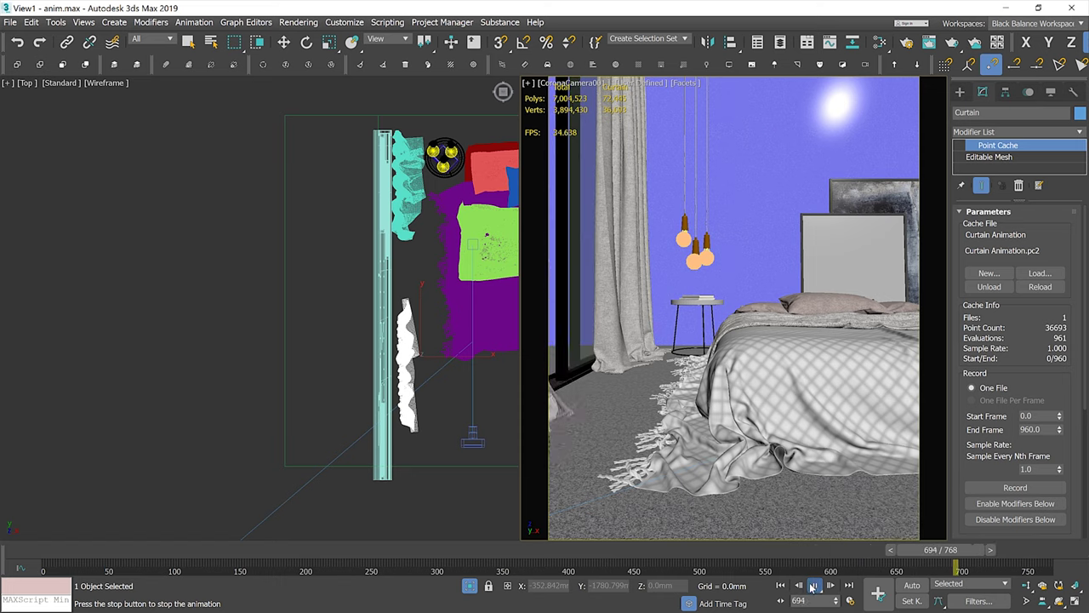
left_click(817, 587)
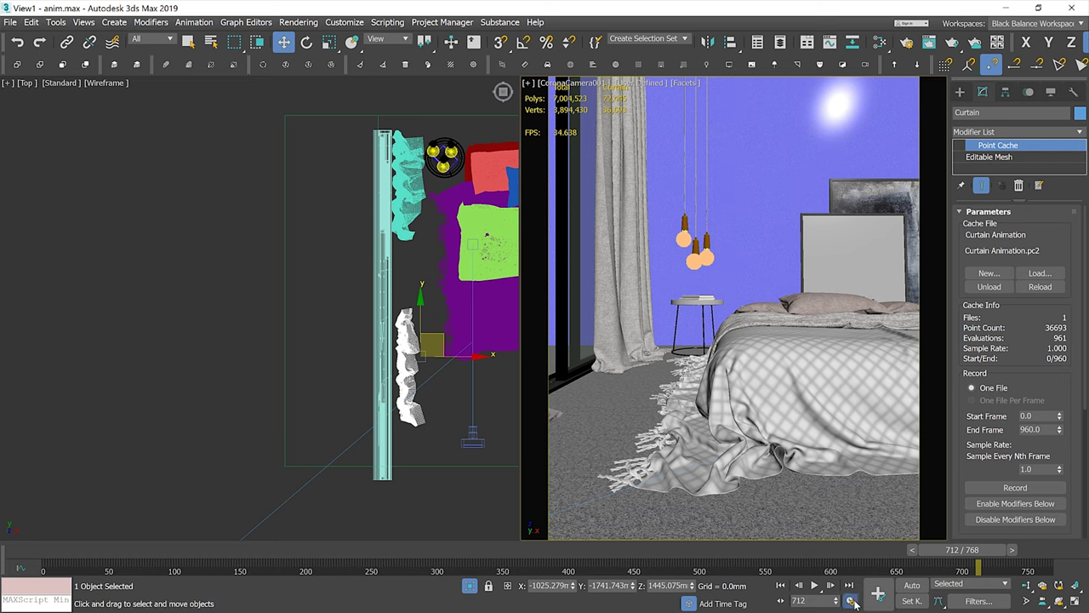
left_click(851, 600)
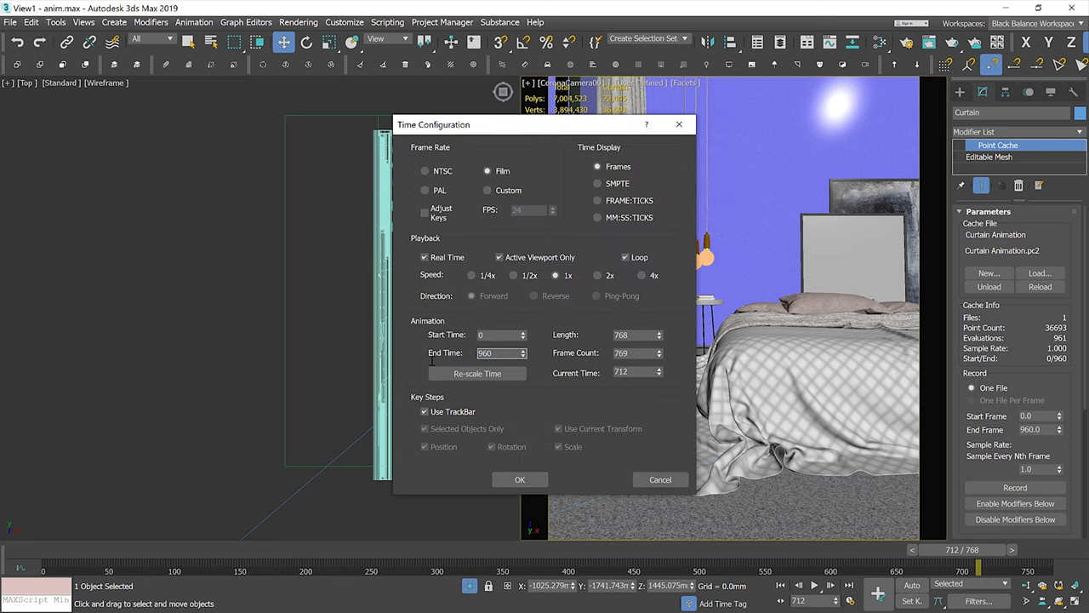
left_click(520, 480)
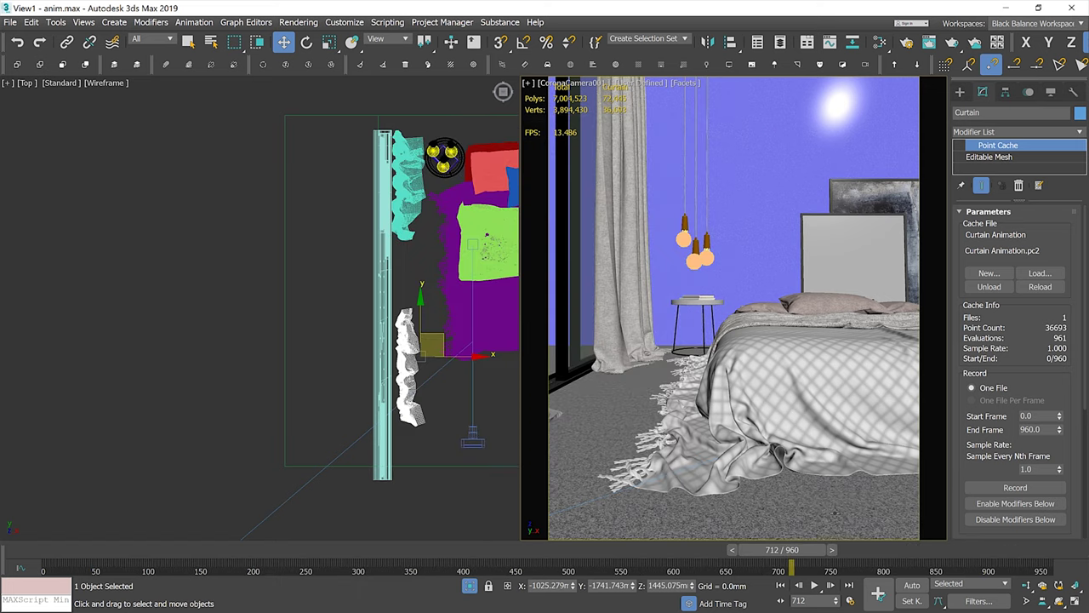
Step: Scrub through the timeline to examine the curtain's motion in the camera view, ending at frame 600
left_click_drag(800, 555, 924, 552)
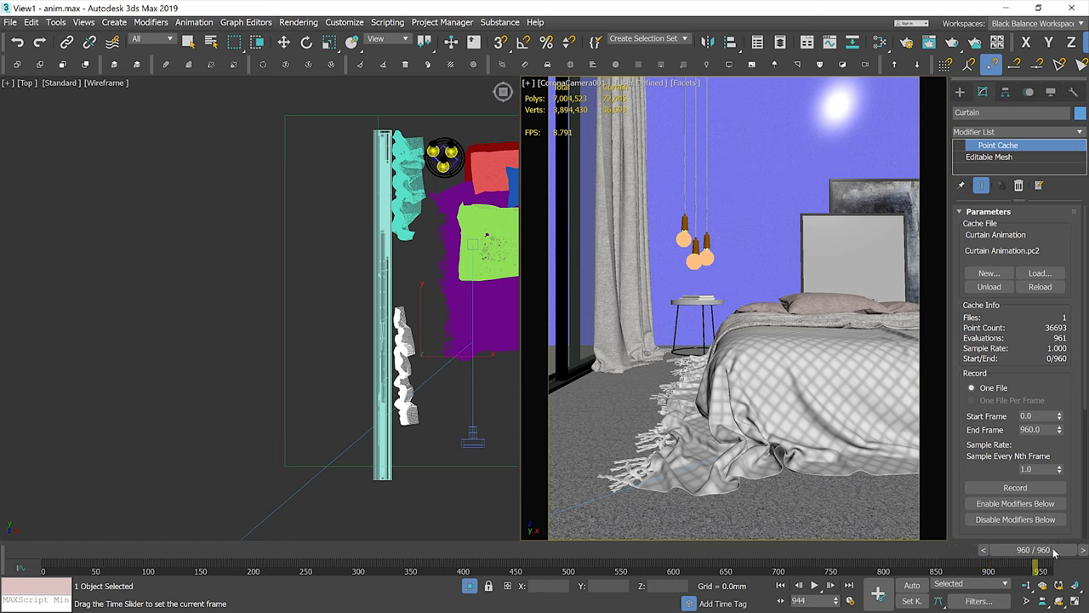
left_click_drag(898, 550, 30, 543)
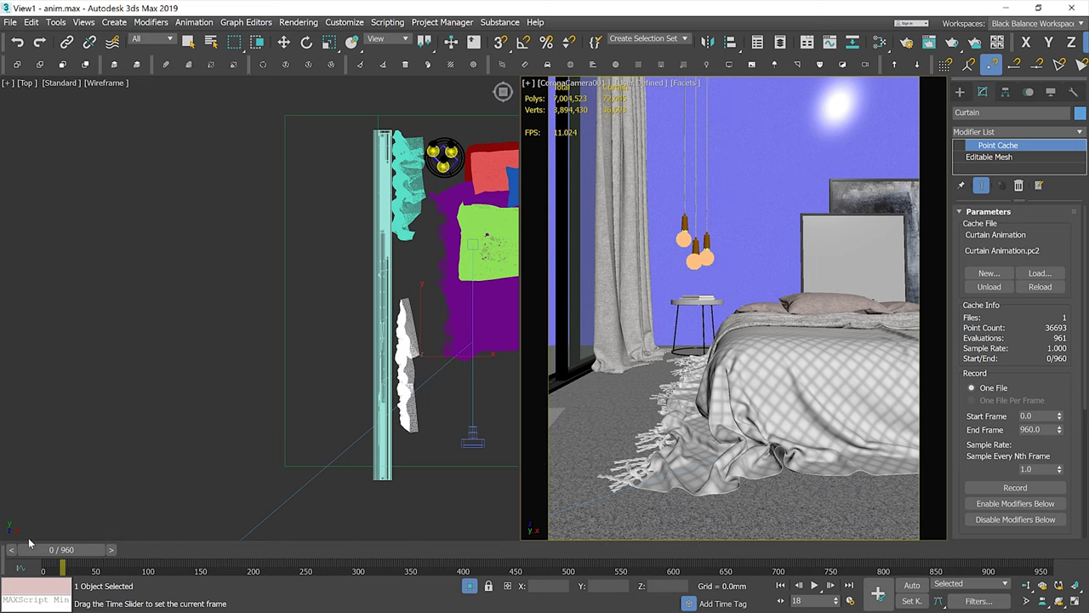
left_click_drag(239, 545, 662, 538)
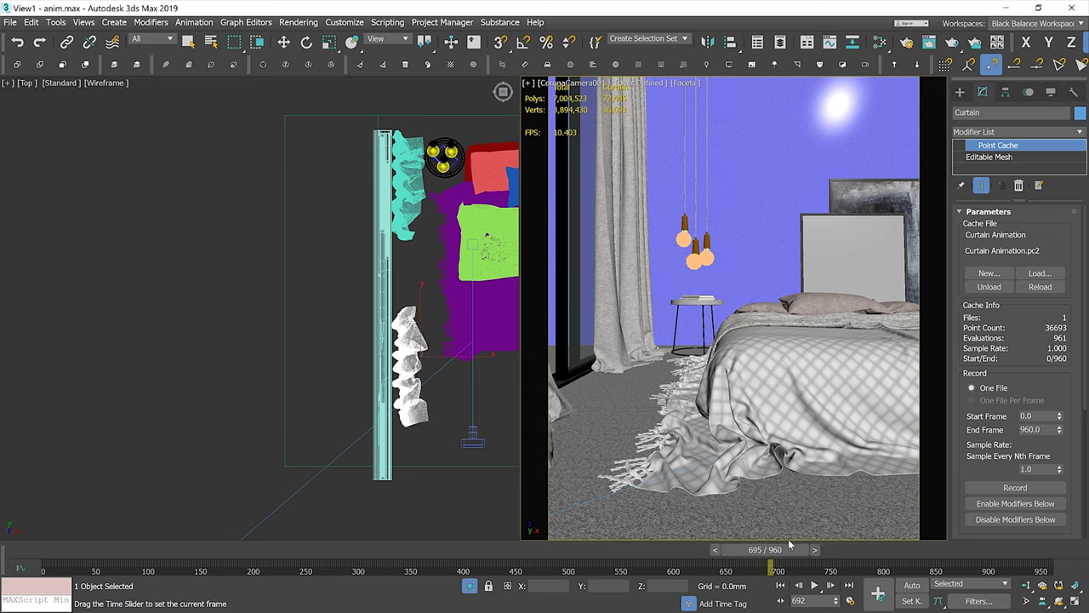
left_click_drag(873, 545, 893, 545)
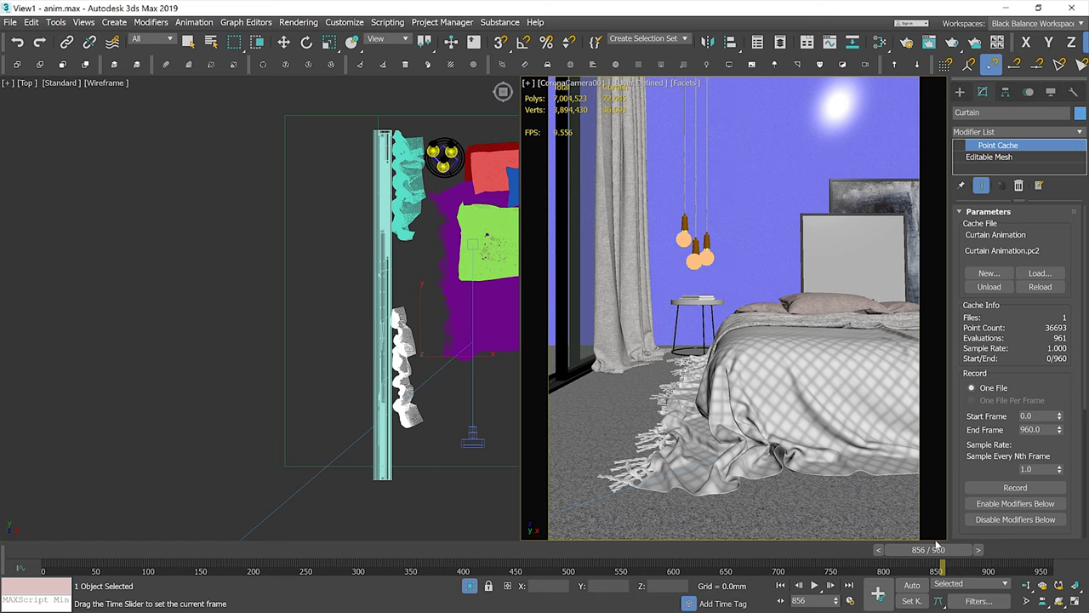
mouse_move(868, 549)
left_mouse_down()
mouse_move(669, 542)
mouse_move(886, 541)
left_mouse_up()
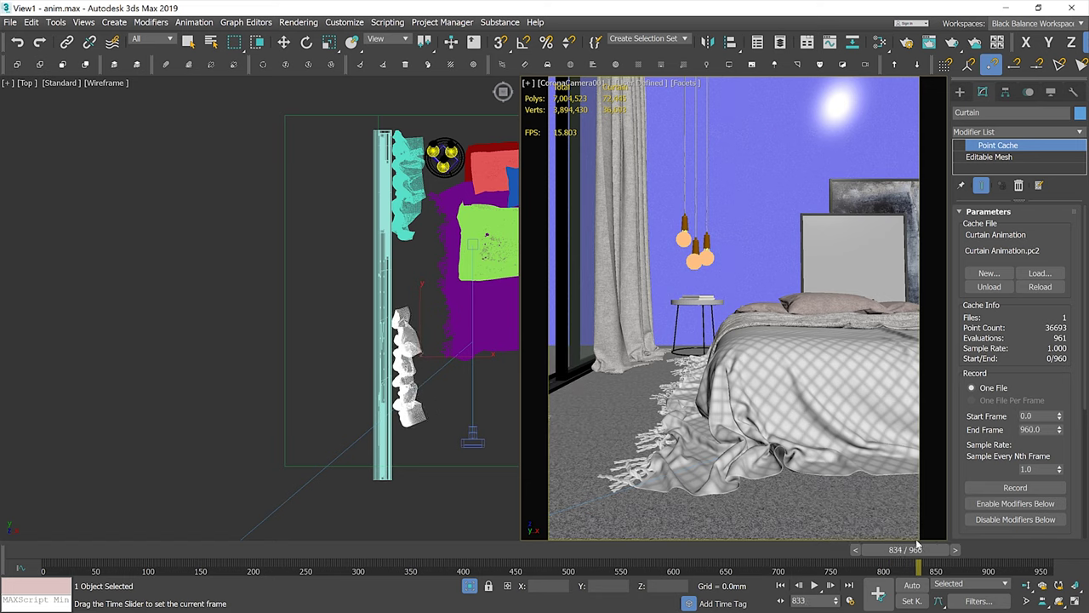
left_click_drag(817, 541, 678, 542)
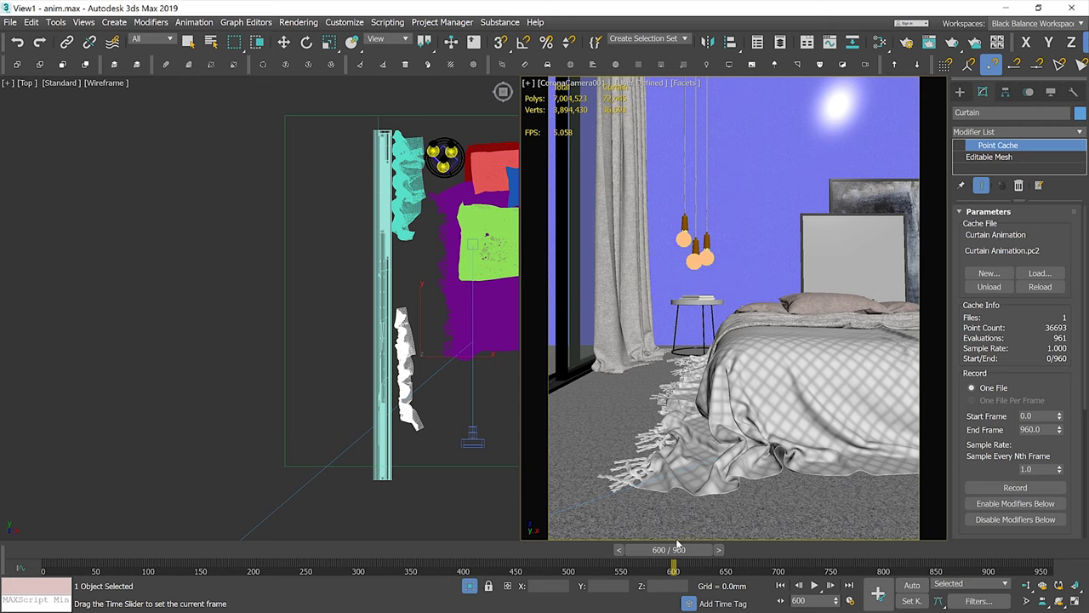
key("w")
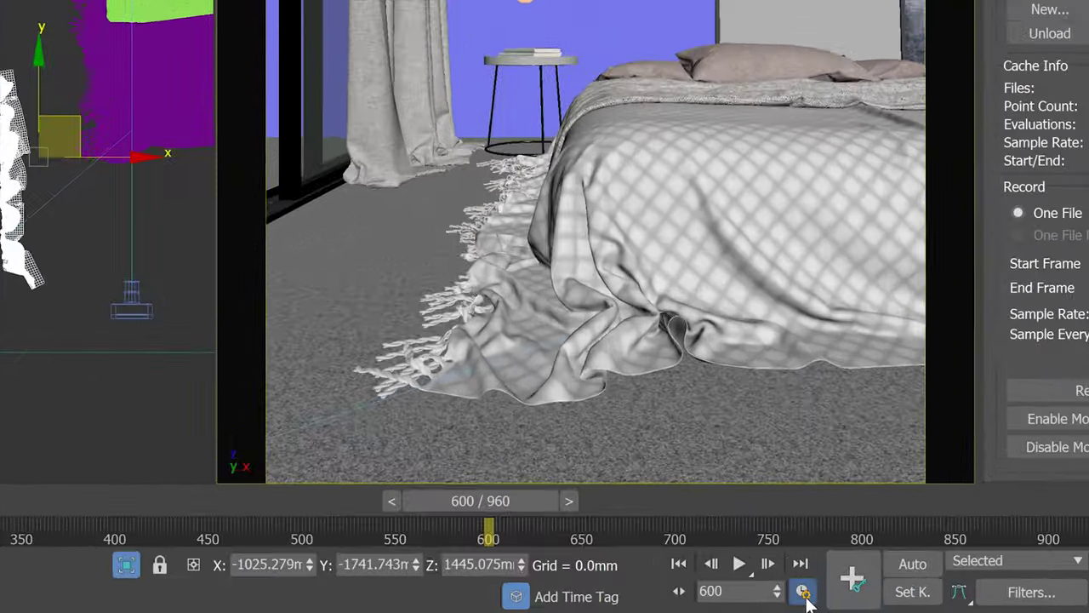
Step: Set the animation's start time to frame 600 and its end time to frame 839
left_click(849, 600)
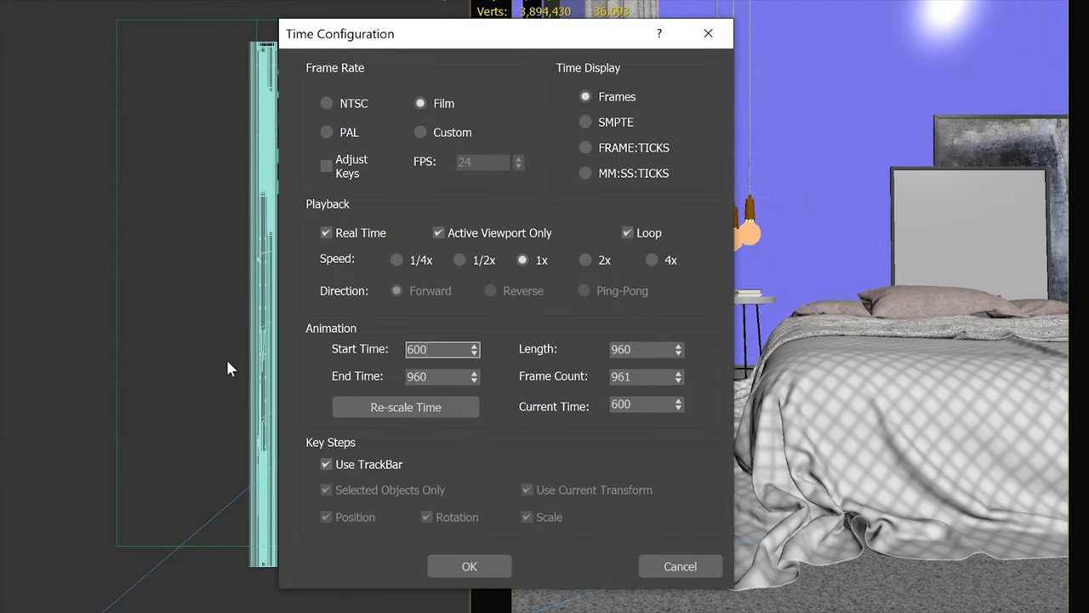
key("Tab")
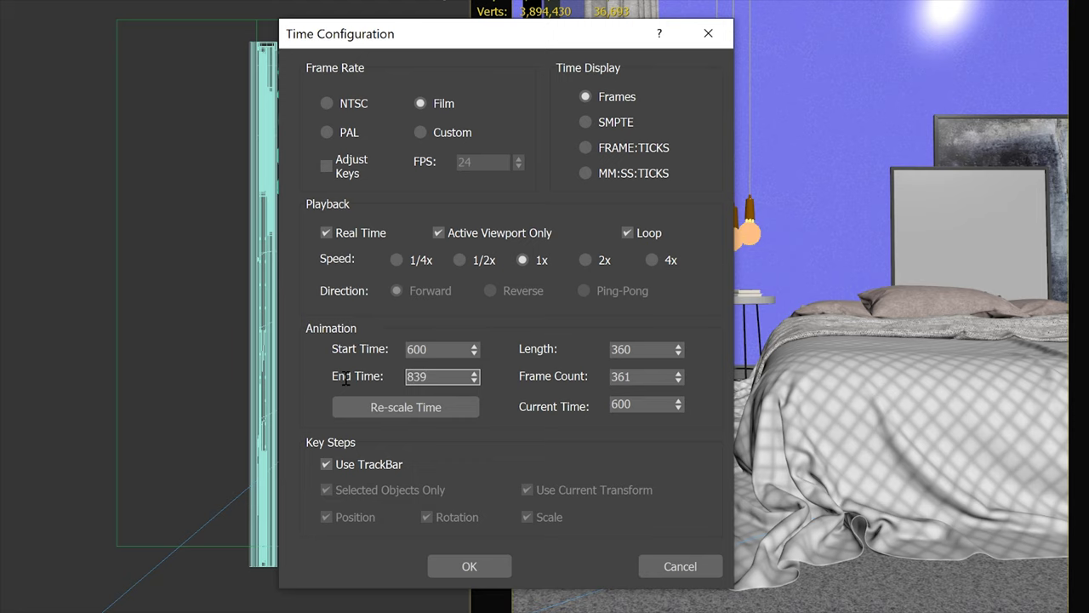
left_click(471, 565)
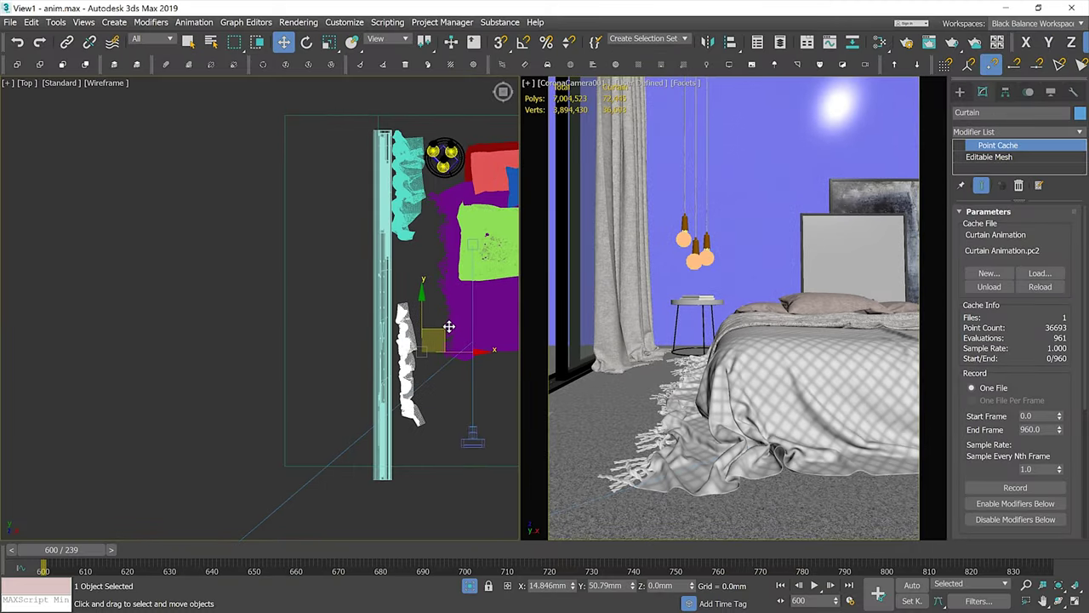
Step: Move the curtain in the top view to about X -1045 mm, Y -1722 mm and play back the animation
mouse_move(449, 326)
left_mouse_down()
mouse_move(437, 323)
mouse_move(442, 331)
left_mouse_up()
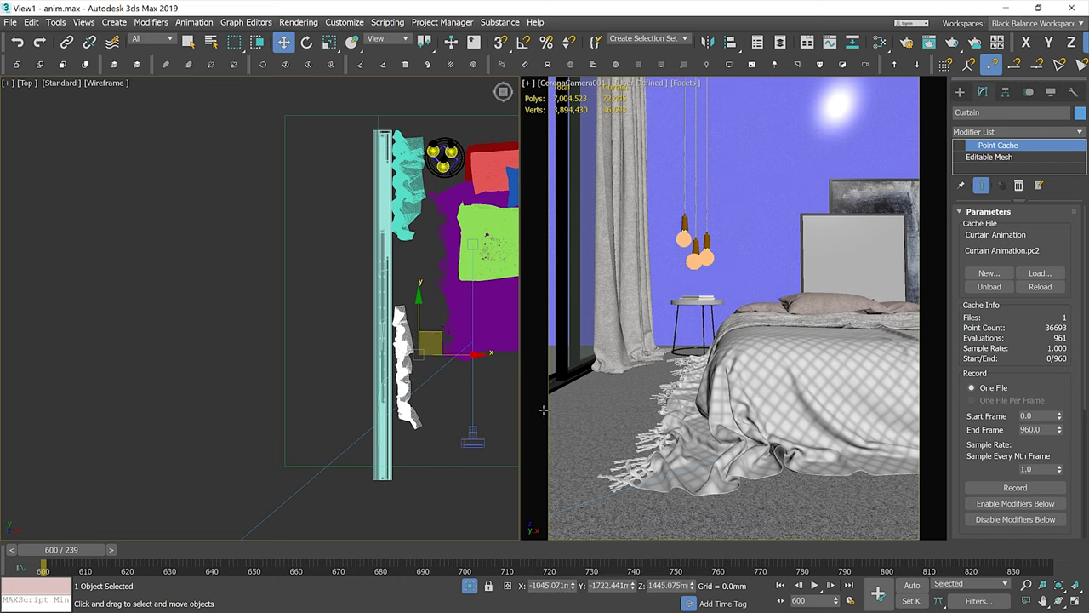
left_click(815, 586)
key("7")
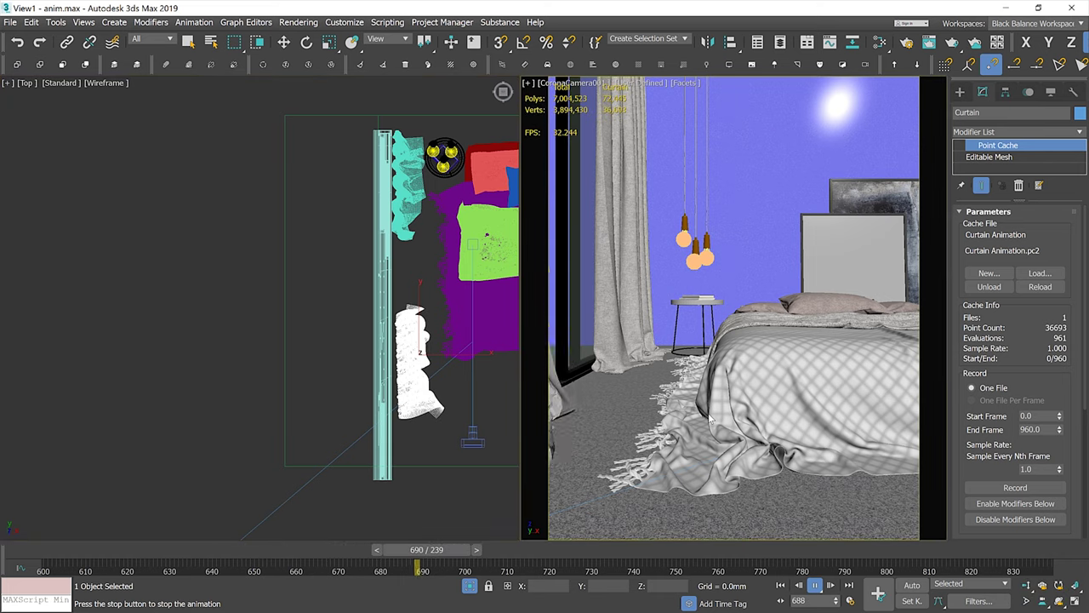
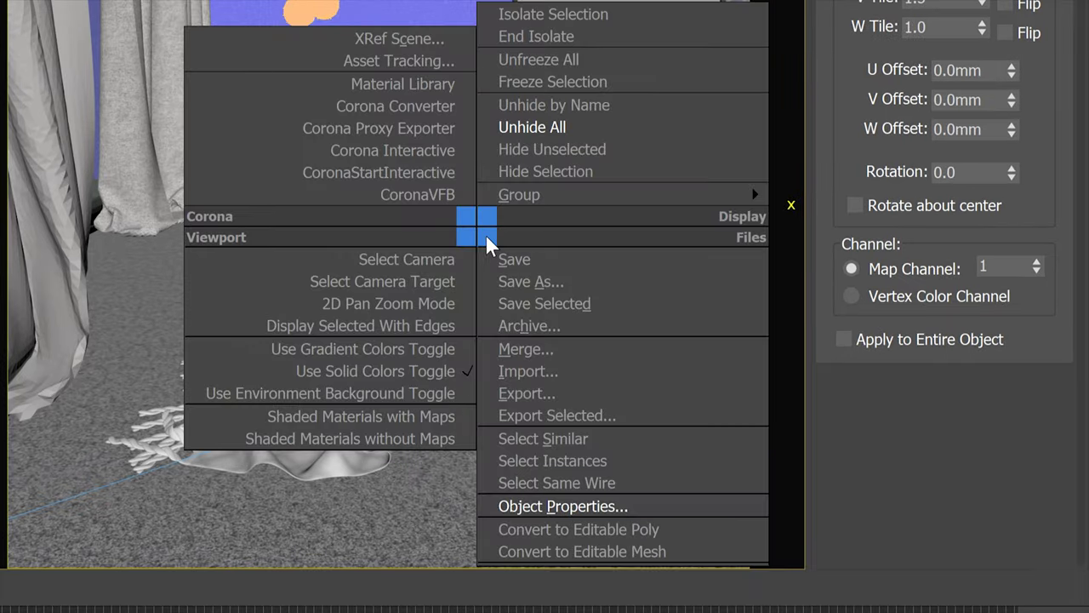
Step: Set the G-Buffer object ID of the bedspread (Plane155) to 1 in its object properties
left_click(579, 506)
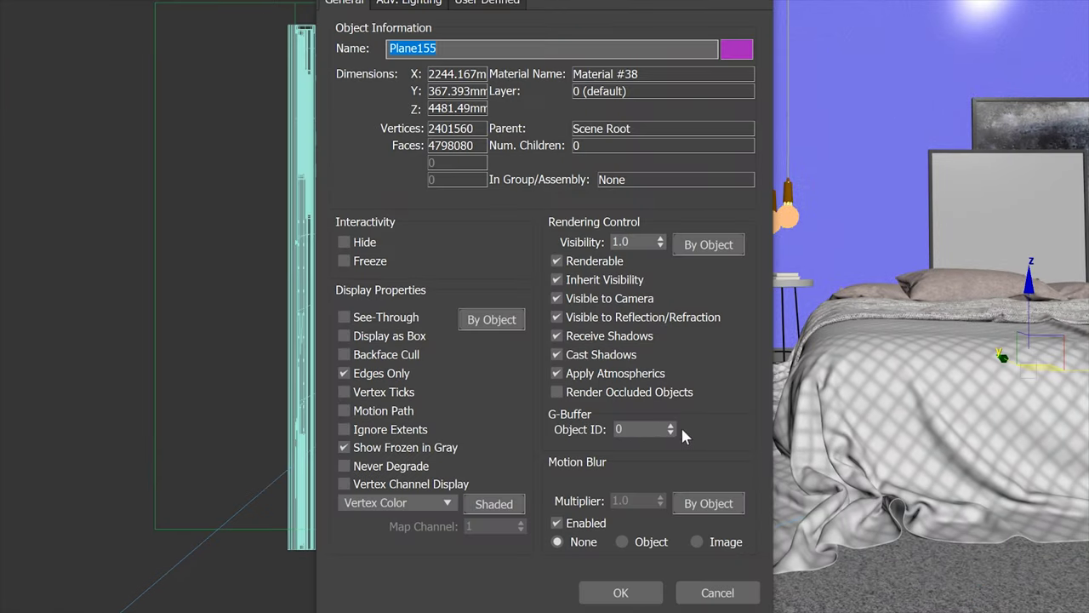
left_click(670, 425)
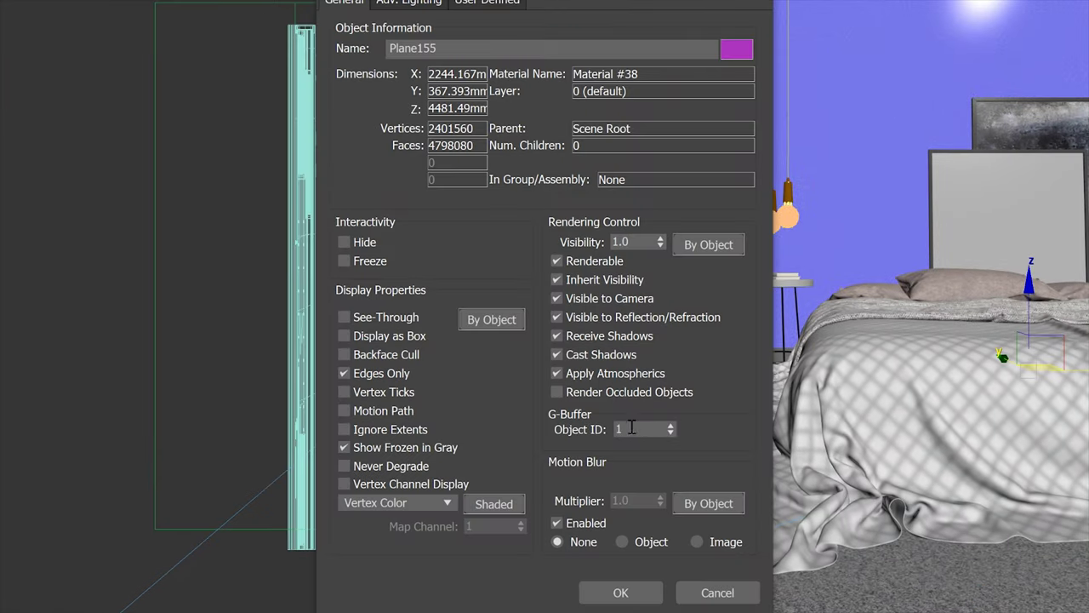
left_click(640, 593)
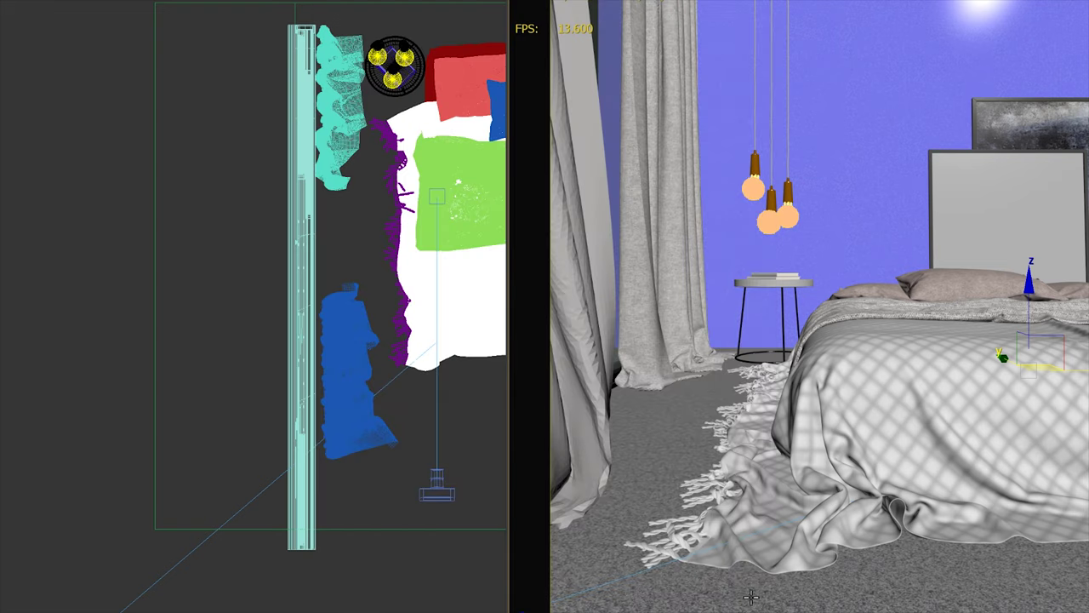
Step: Select the carpeted floor (Object035) and set its G-Buffer object ID to 2
left_click(910, 596)
right_click(910, 502)
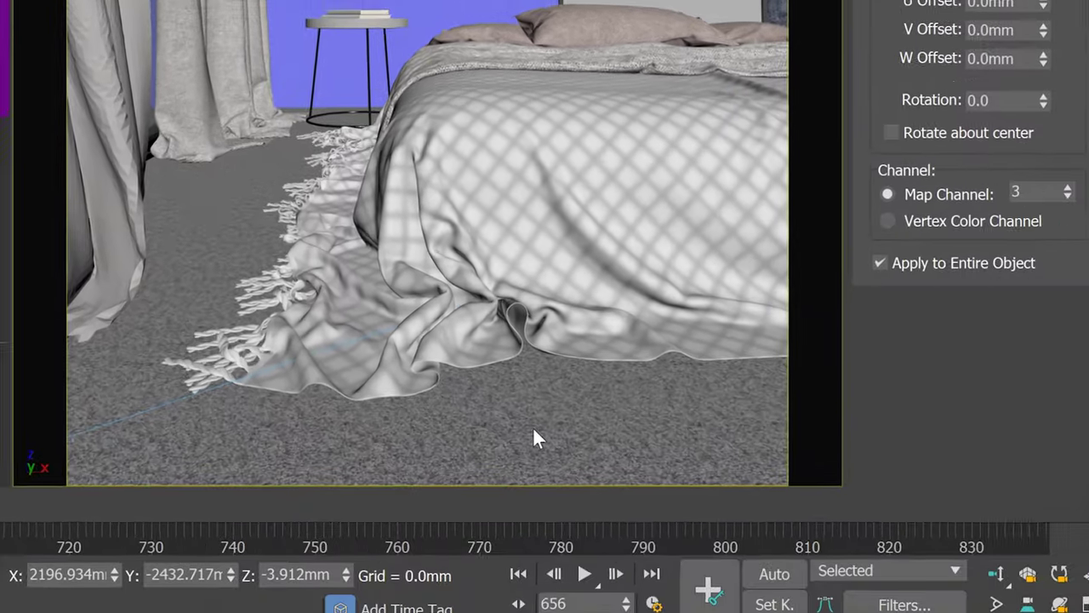
left_click(562, 553)
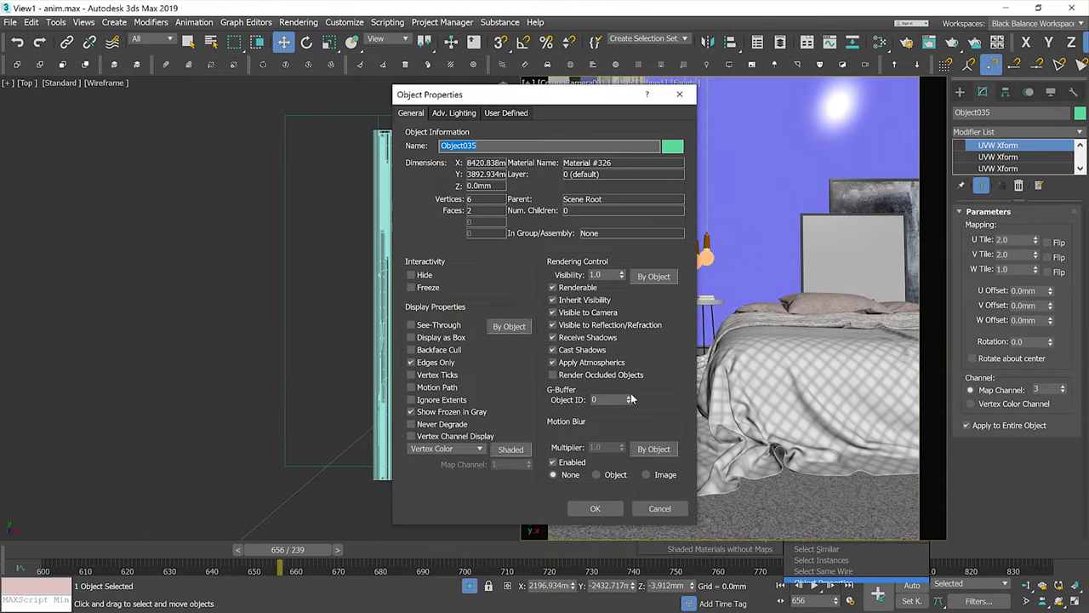
left_click(631, 397)
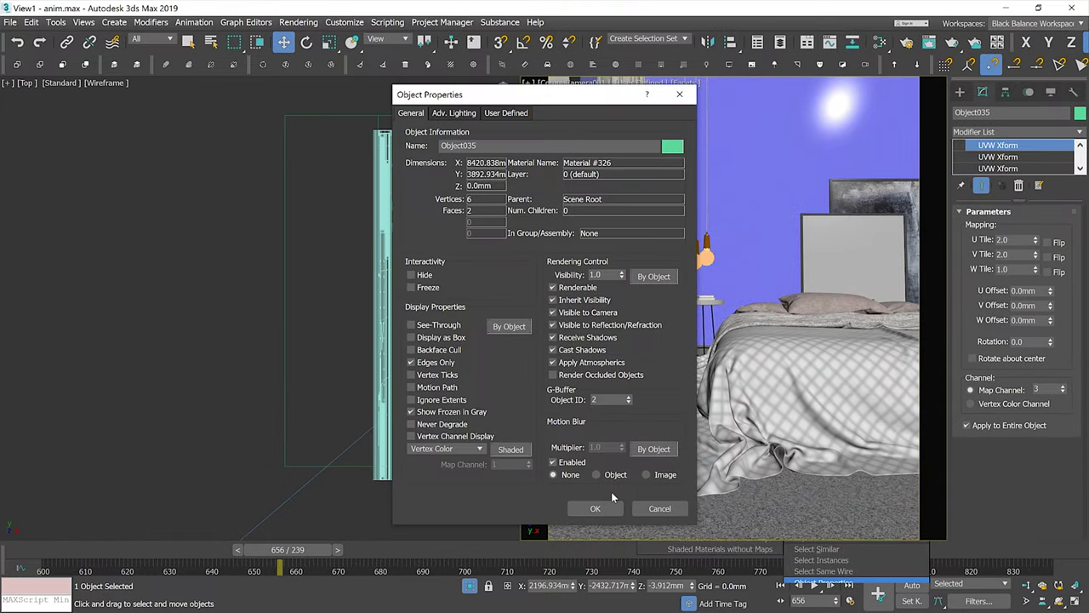
left_click(596, 509)
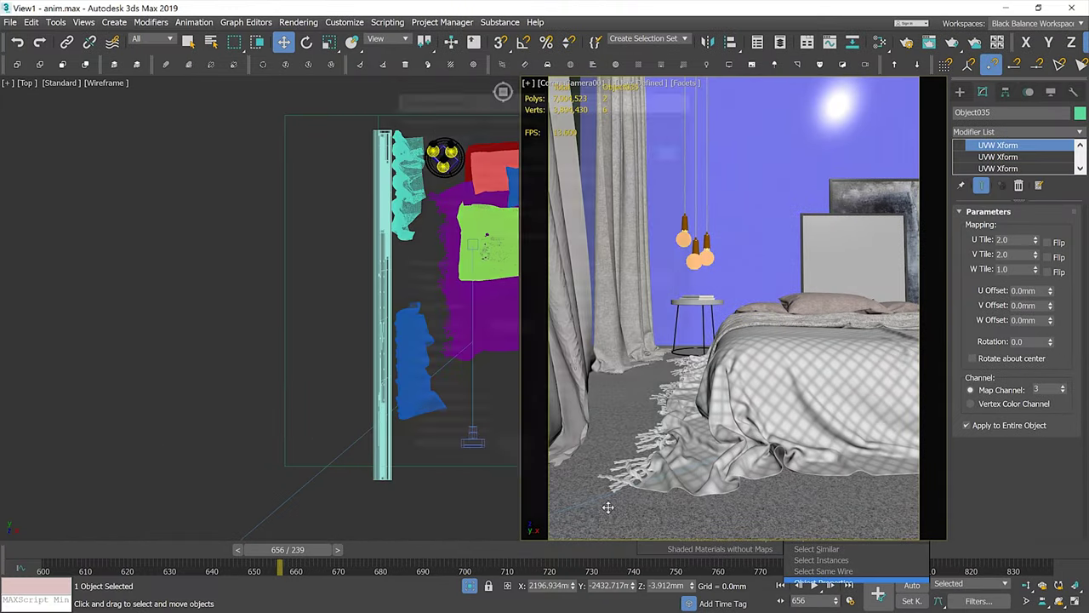
Step: Select the animated curtain and set its G-Buffer object ID to 3
left_click(571, 343)
right_click(654, 348)
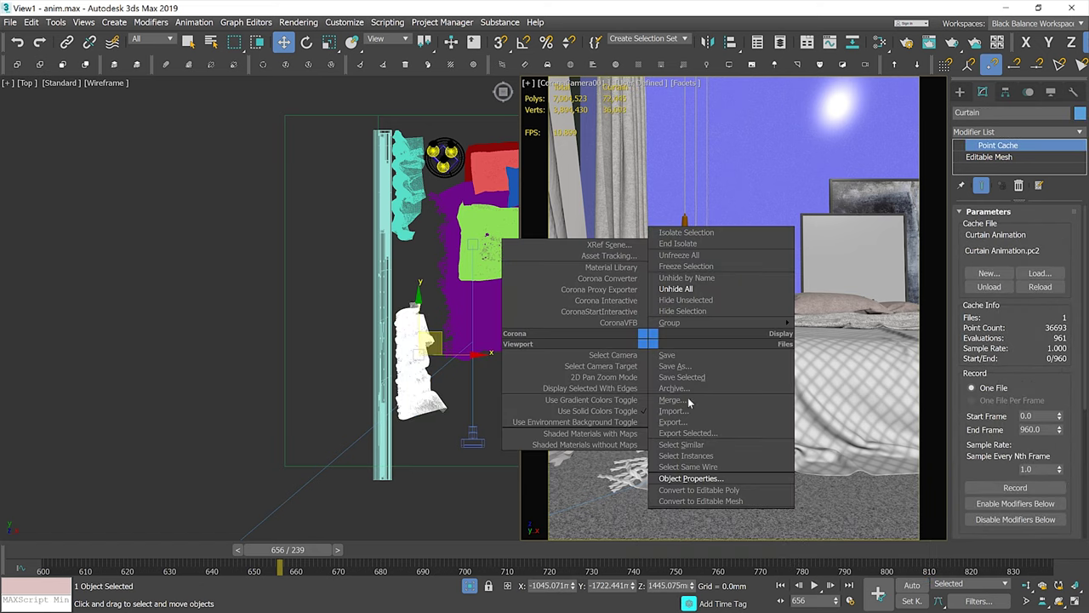
left_click(713, 477)
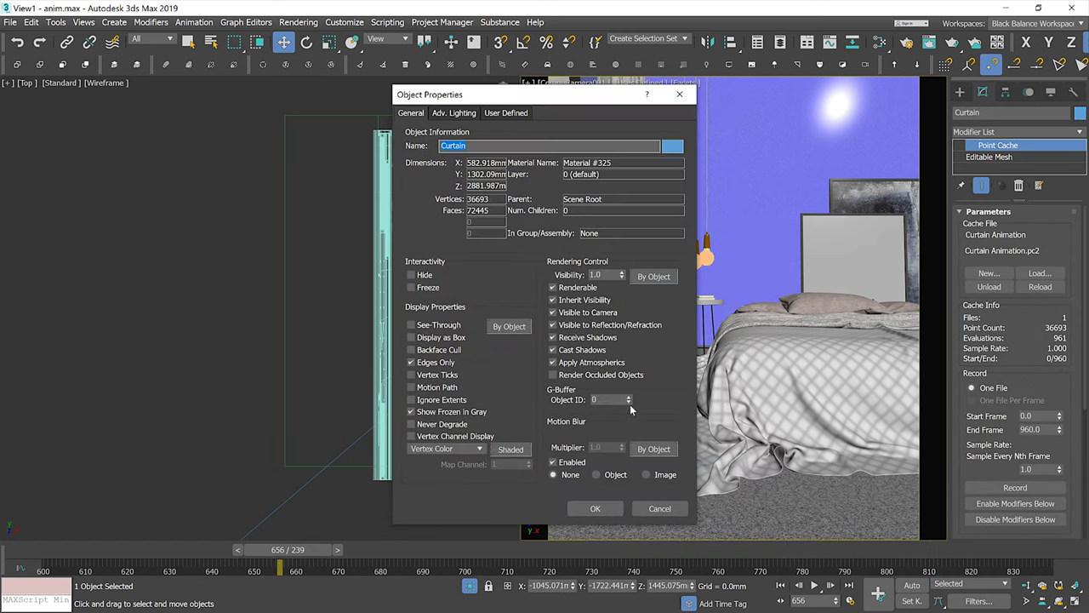
left_click(628, 397)
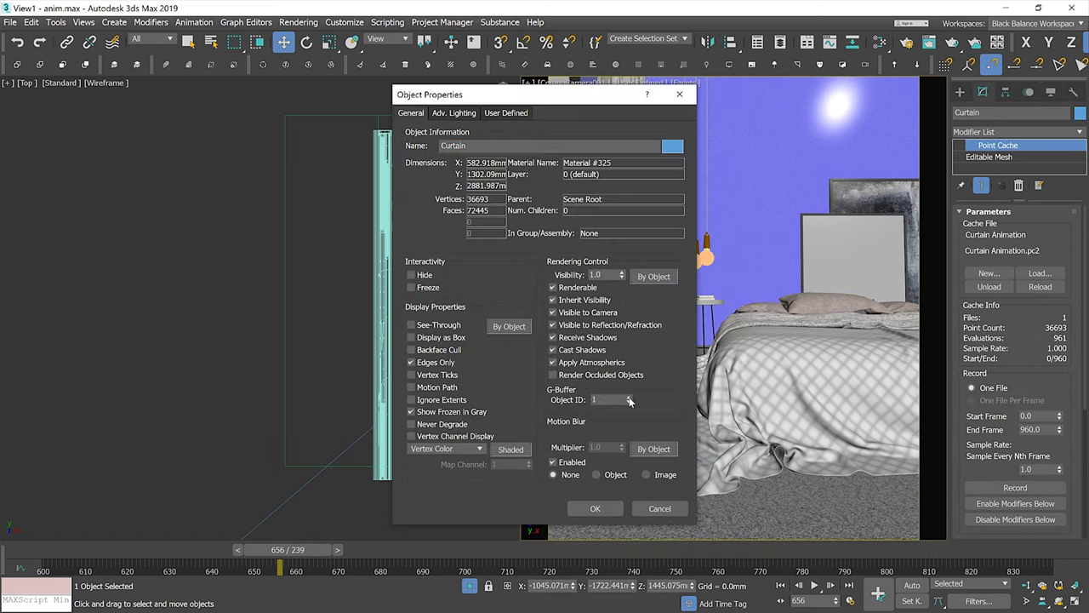
left_click(595, 509)
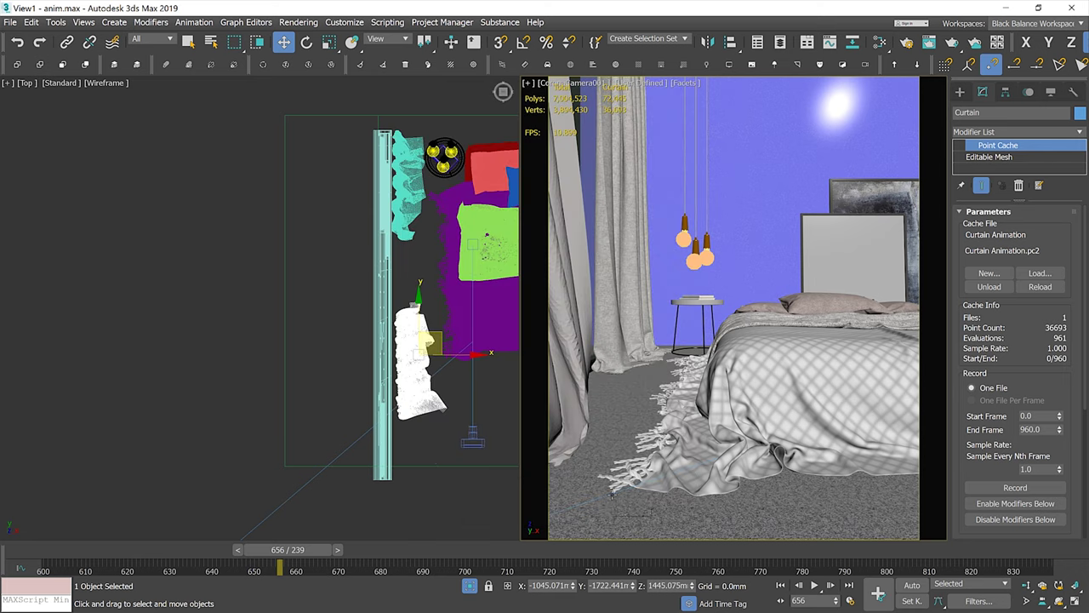
Step: Add a CMasking_Mask render element to the Corona render setup
left_click(907, 43)
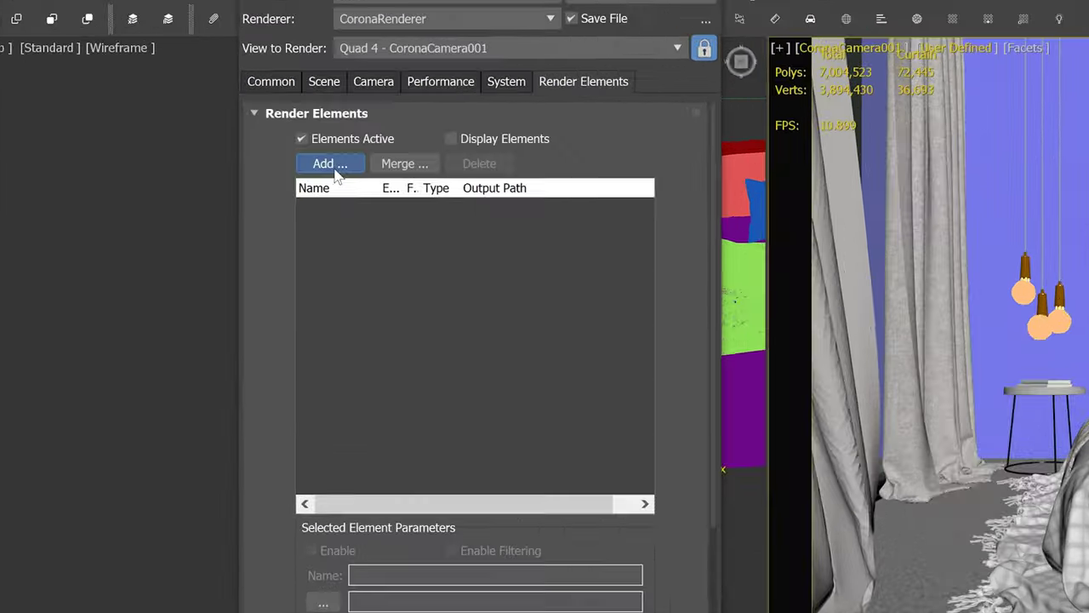
left_click(239, 157)
scroll(824, 300, "down", 3)
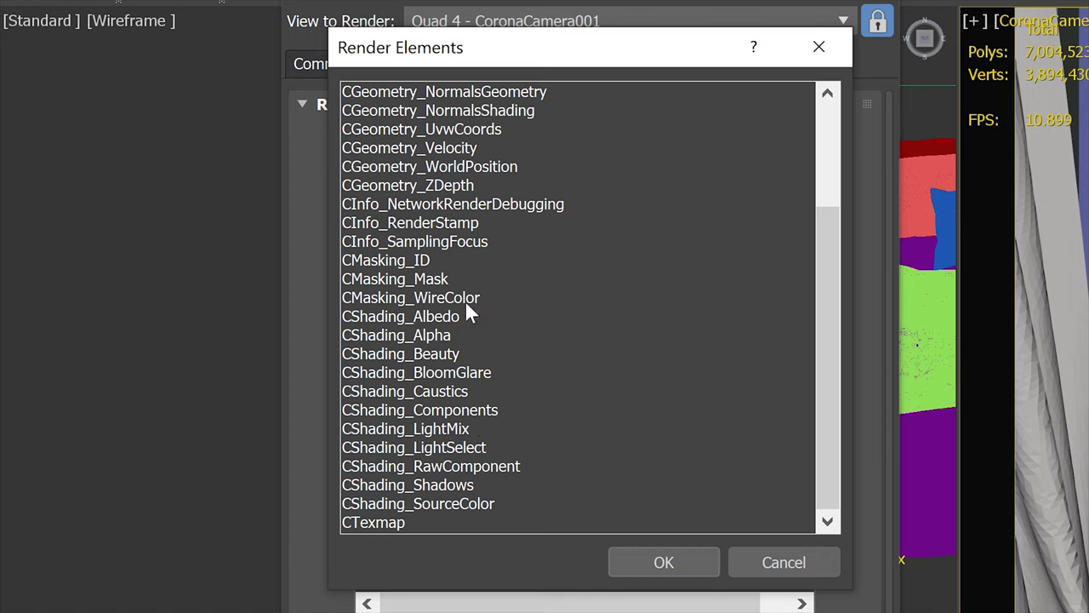
left_click(440, 279)
left_click(680, 561)
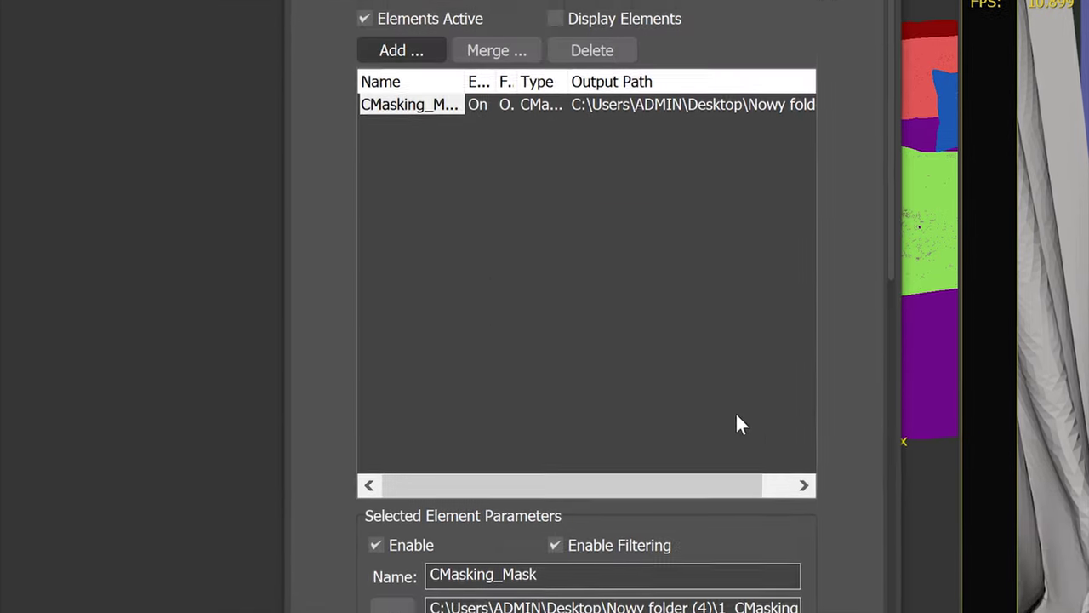
Step: Switch the Corona mask element to RGB mode and enable object GBuf ID 1 for the R channel and 2 for the G channel
left_click_drag(897, 178, 894, 418)
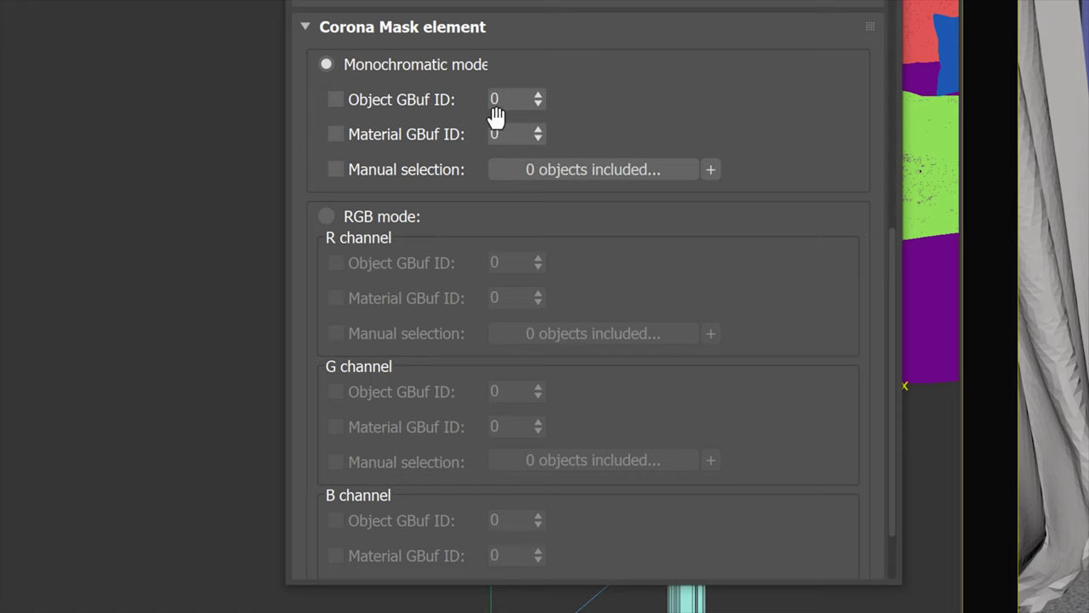
left_click(355, 216)
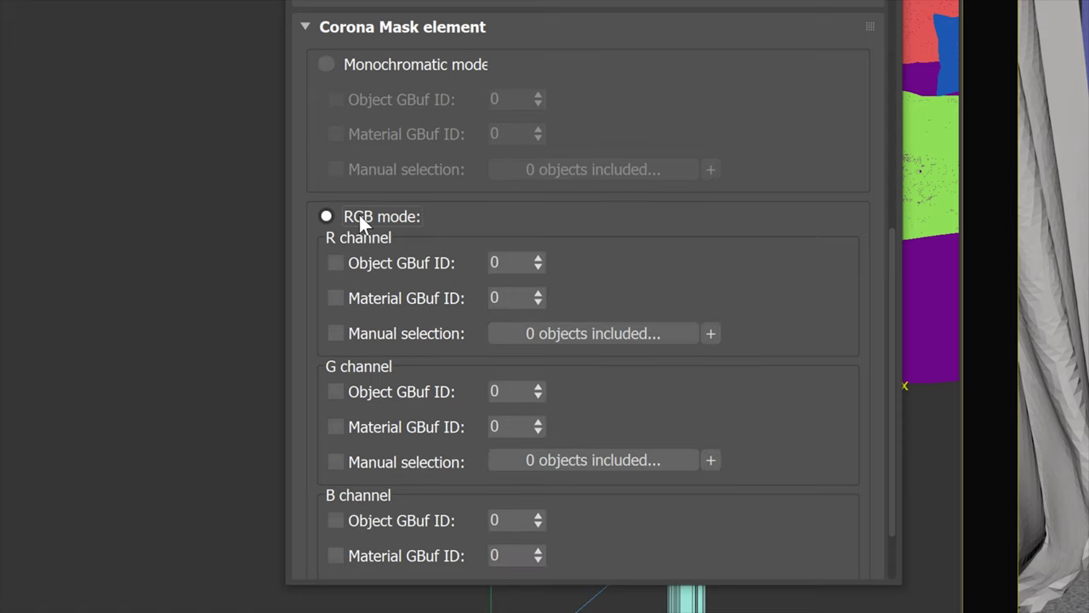
left_click(377, 265)
left_click(538, 258)
left_click(356, 392)
left_click(539, 387)
left_click(537, 387)
Step: Enable object GBuf ID 3 for the mask's B channel and close the render setup
left_click(339, 528)
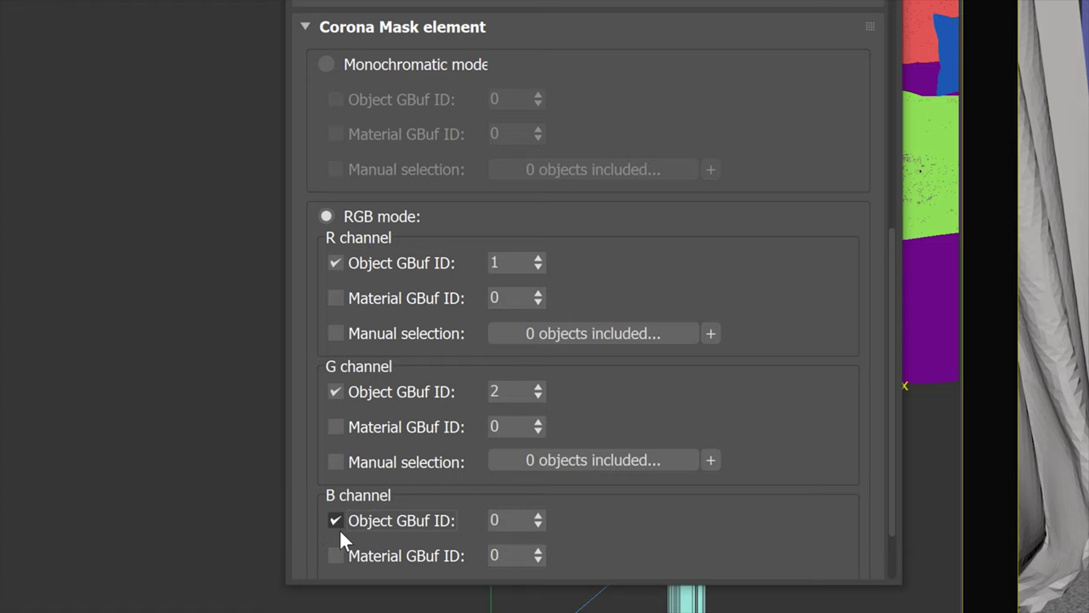
left_click(537, 517)
left_click(538, 516)
left_click(537, 517)
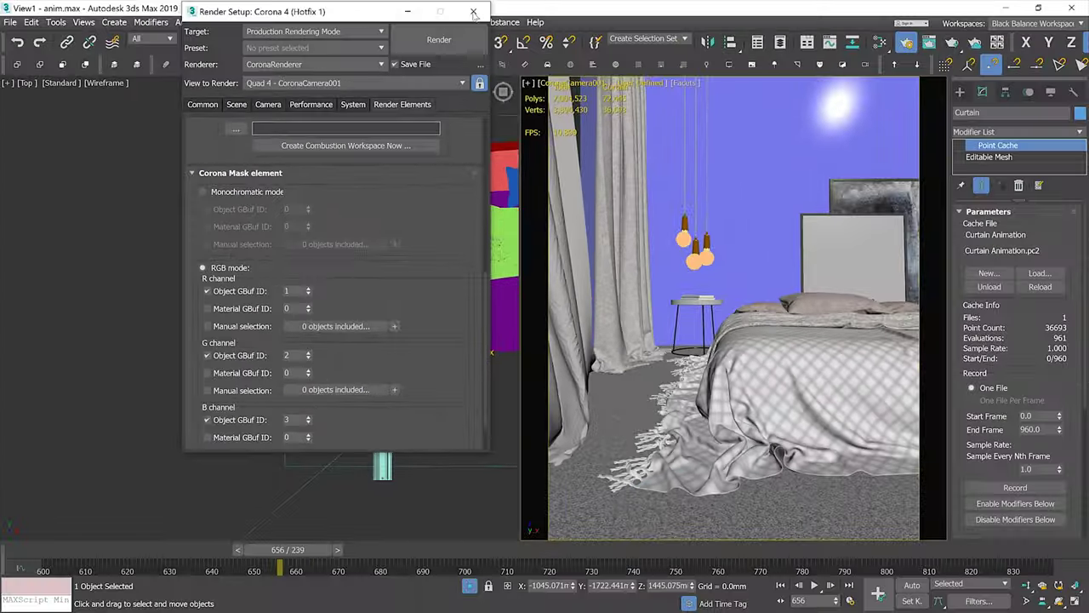
left_click_drag(477, 18, 391, 18)
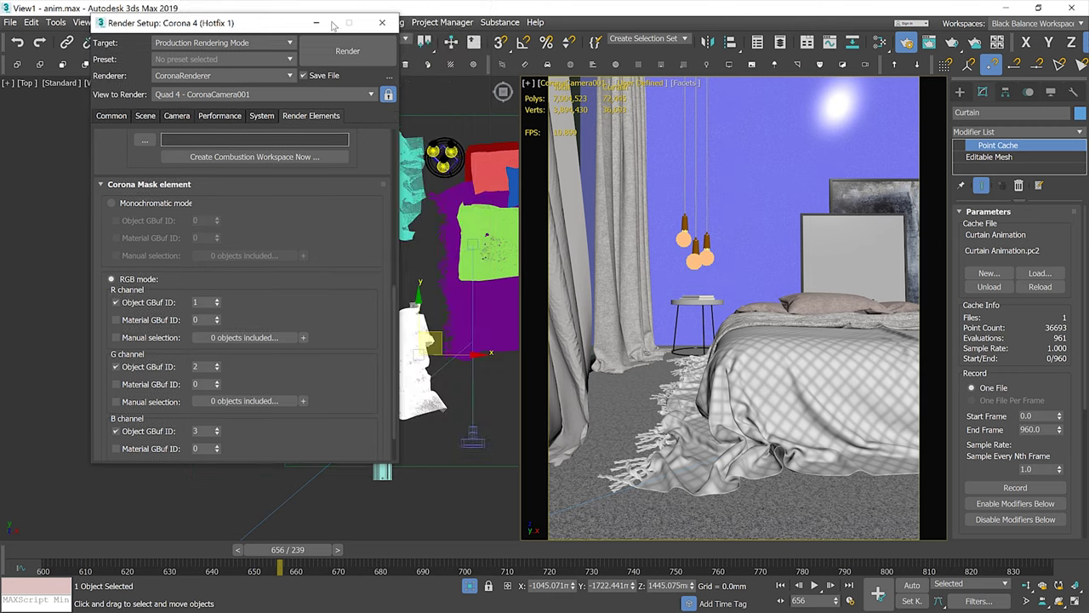
left_click(382, 24)
Step: Start Corona interactive rendering and display the CMasking_Mask element in the frame buffer
right_click(675, 185)
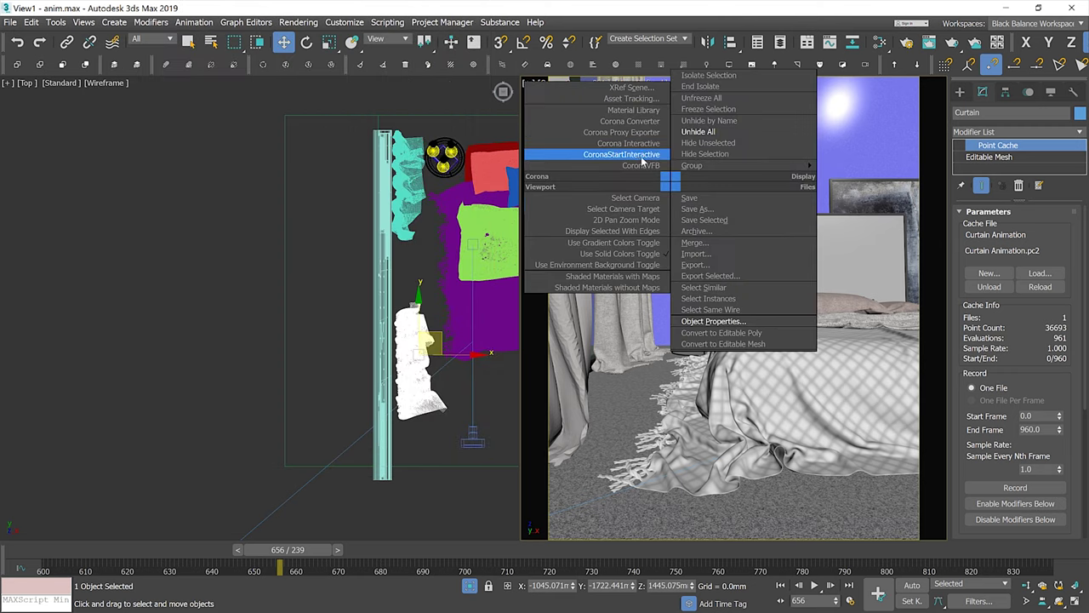
left_click(642, 157)
left_click(657, 148)
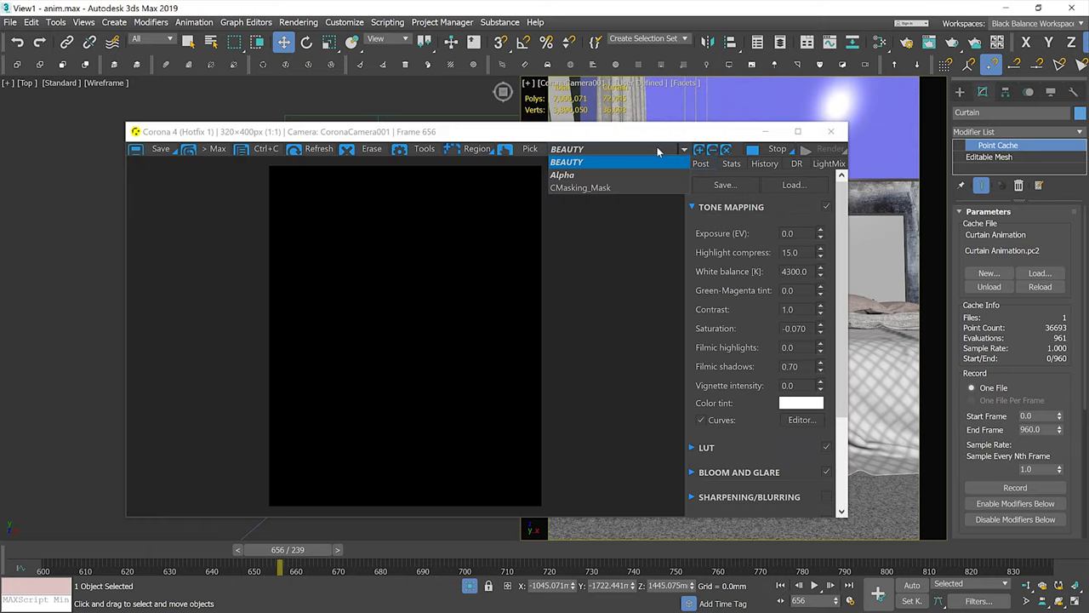
left_click(634, 189)
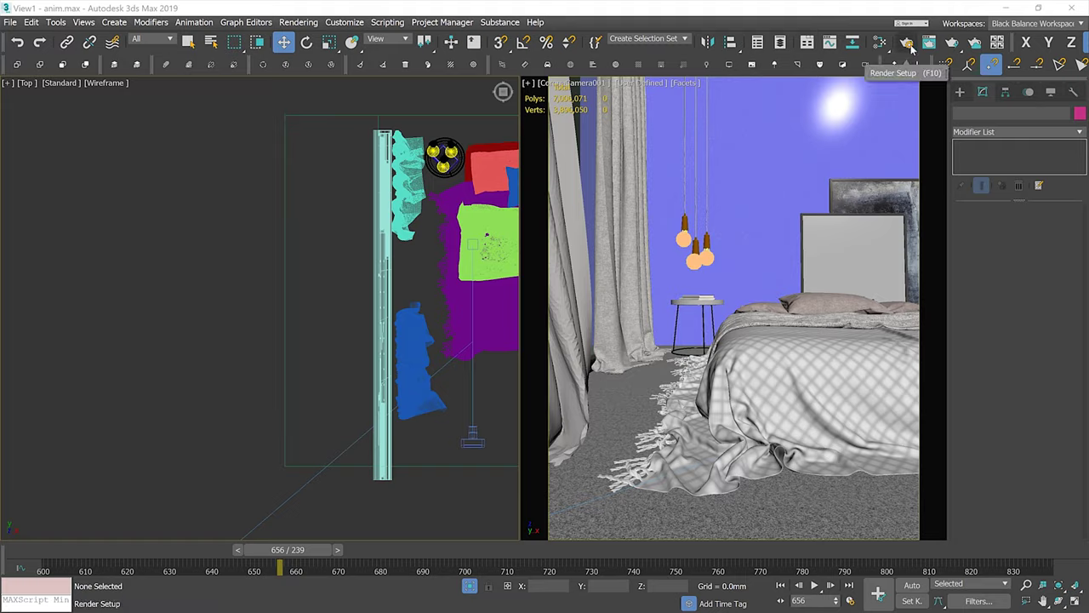
Step: Set the render output size to a width of 1080 and a height of 1350
left_click(907, 42)
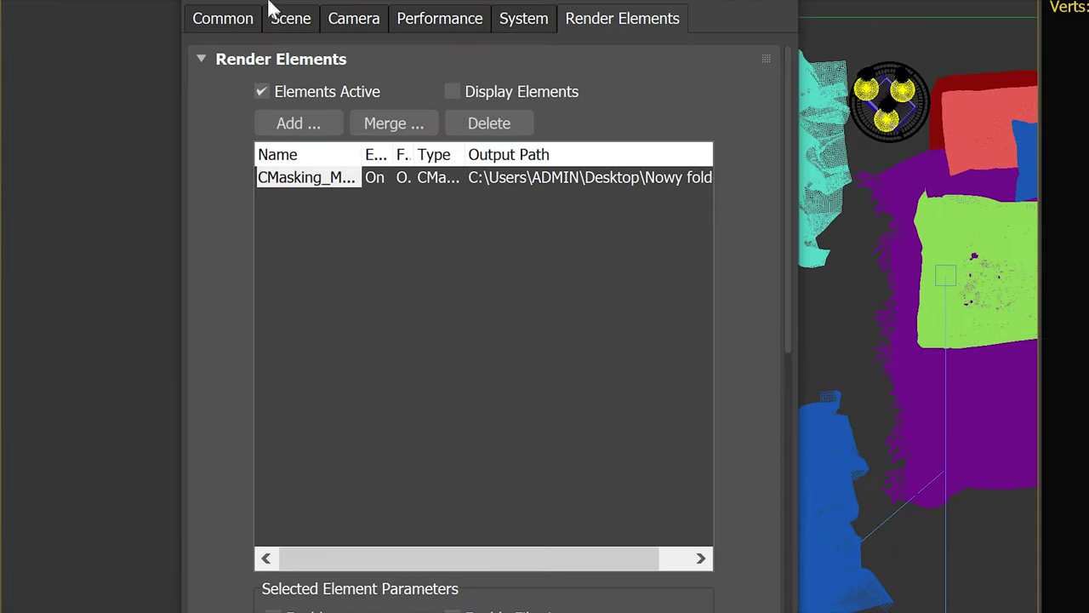
left_click(232, 17)
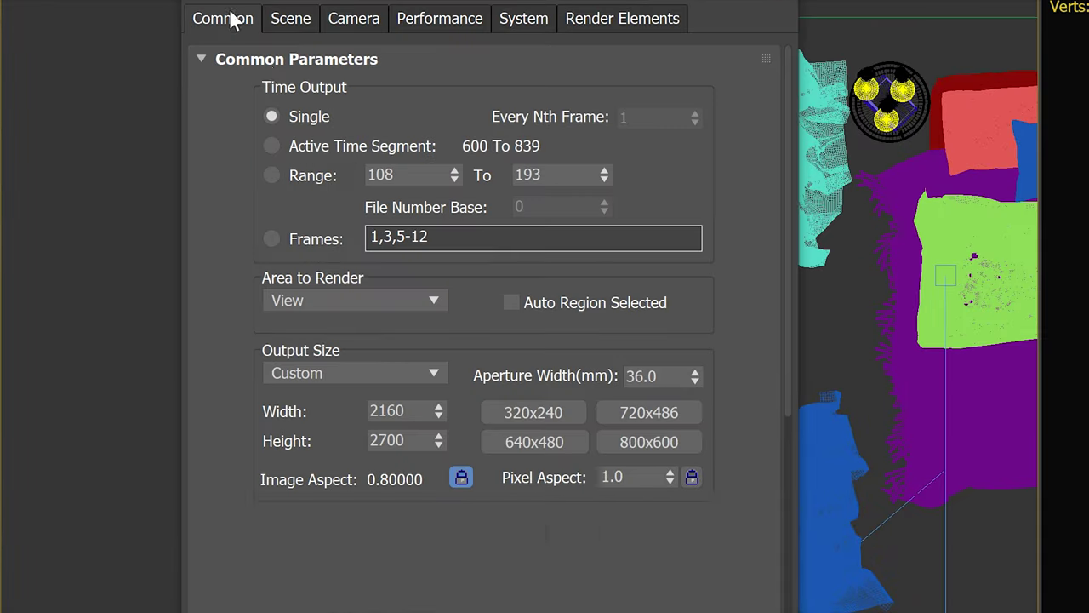
double_click(416, 410)
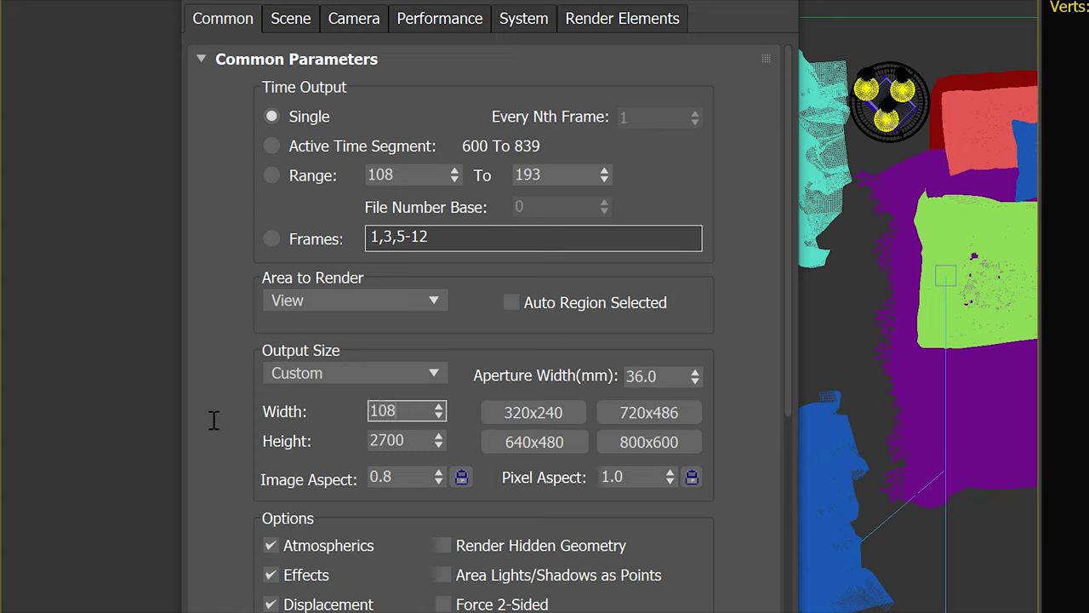
key("Tab")
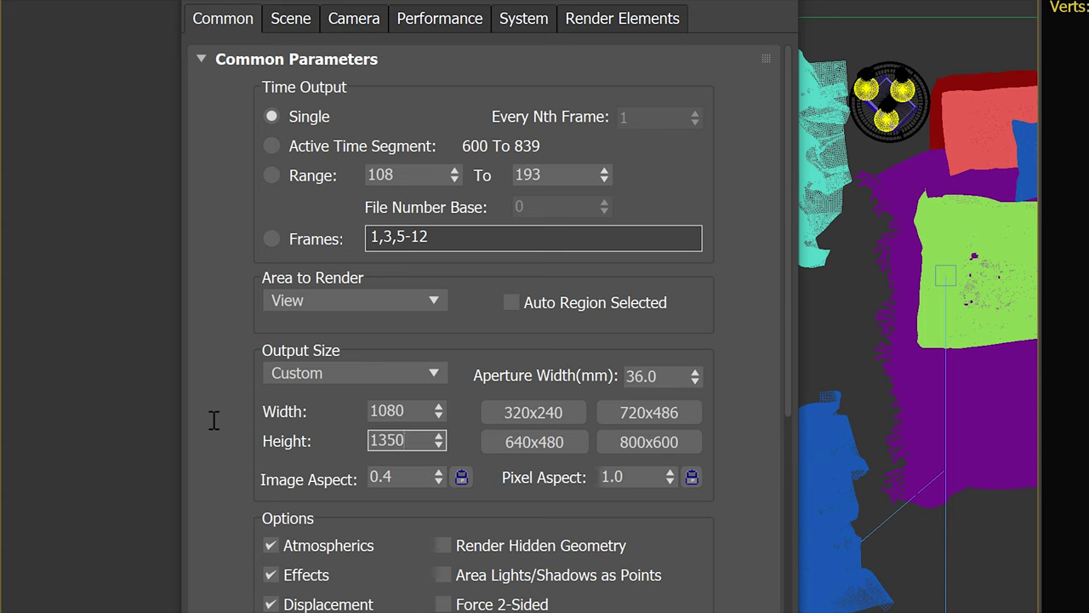
type("1350")
key("Return")
Step: Lock the image aspect at 0.8 and set the render output height to 2700
left_click(461, 477)
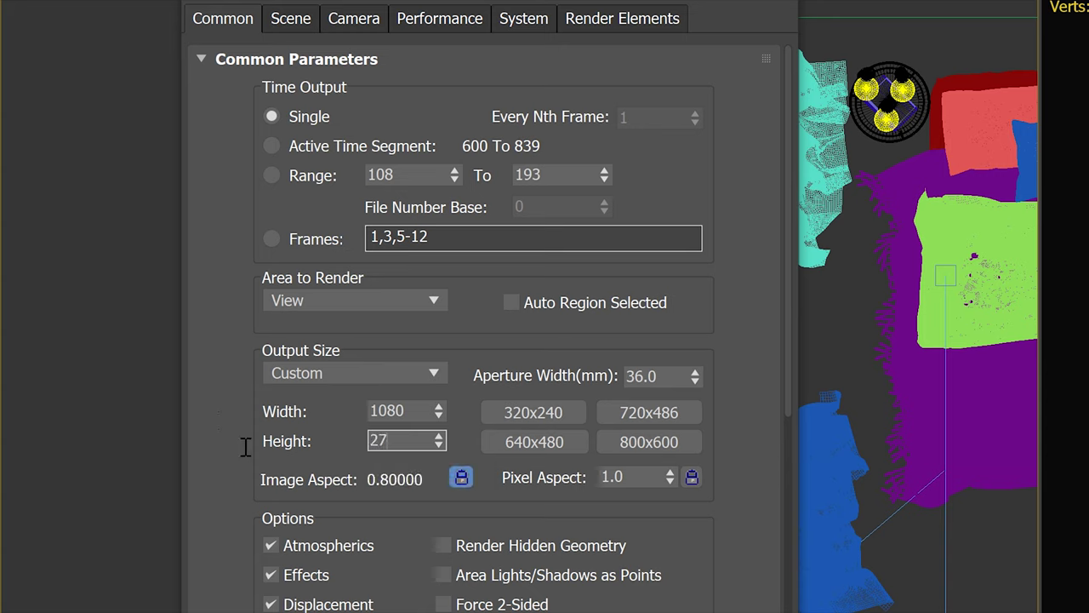
type("2700")
key("Return")
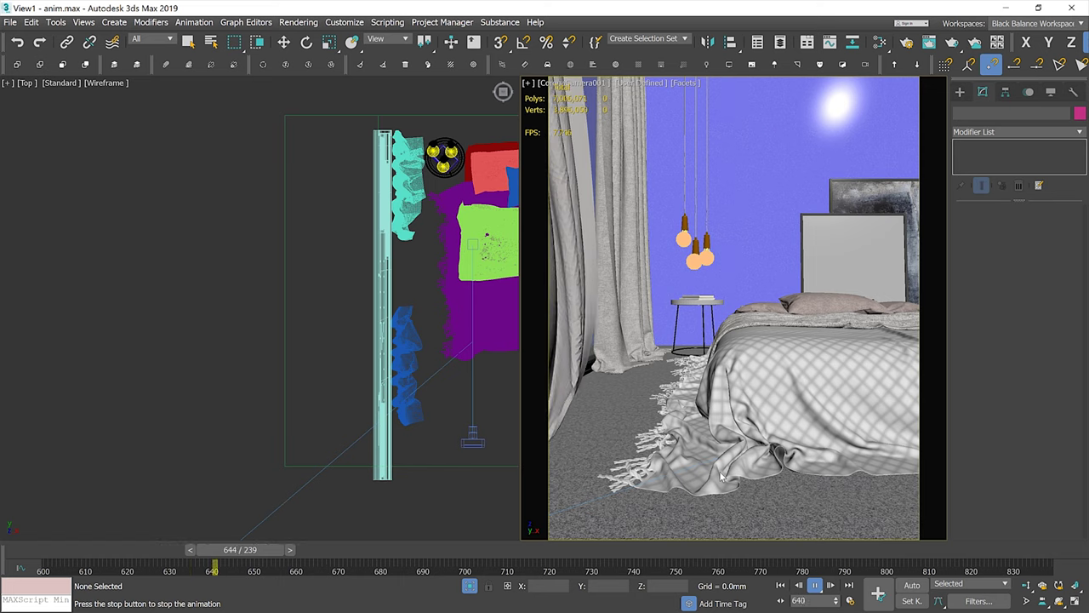
Step: Stop the playback of the curtain animation in the camera view
left_click(815, 586)
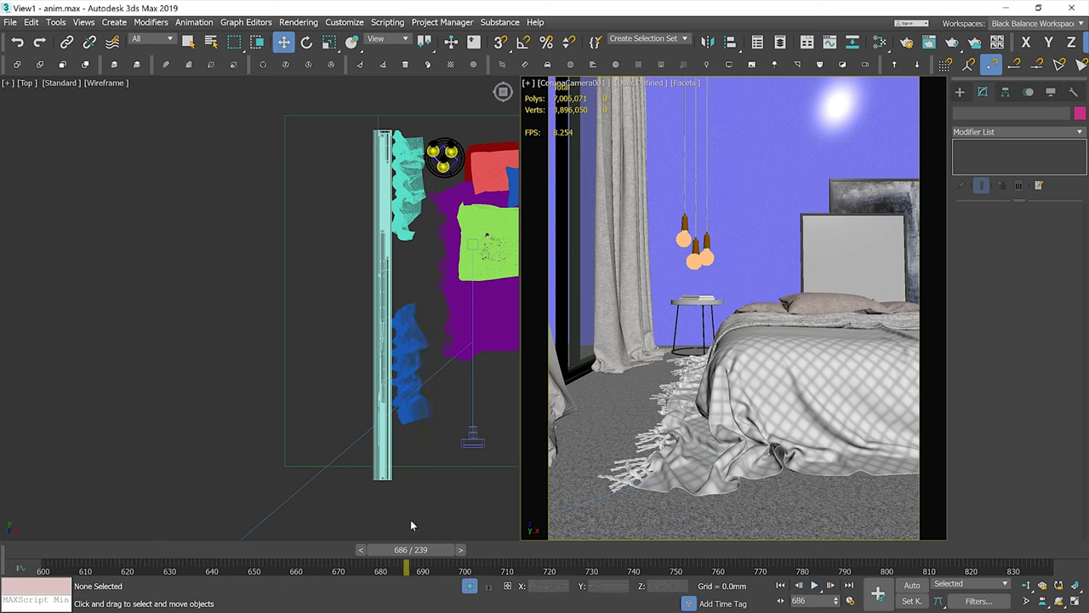
Step: Set the area to render to Region and fit the region's right edge just past the moving curtain at frame 761
left_click_drag(419, 553, 724, 530)
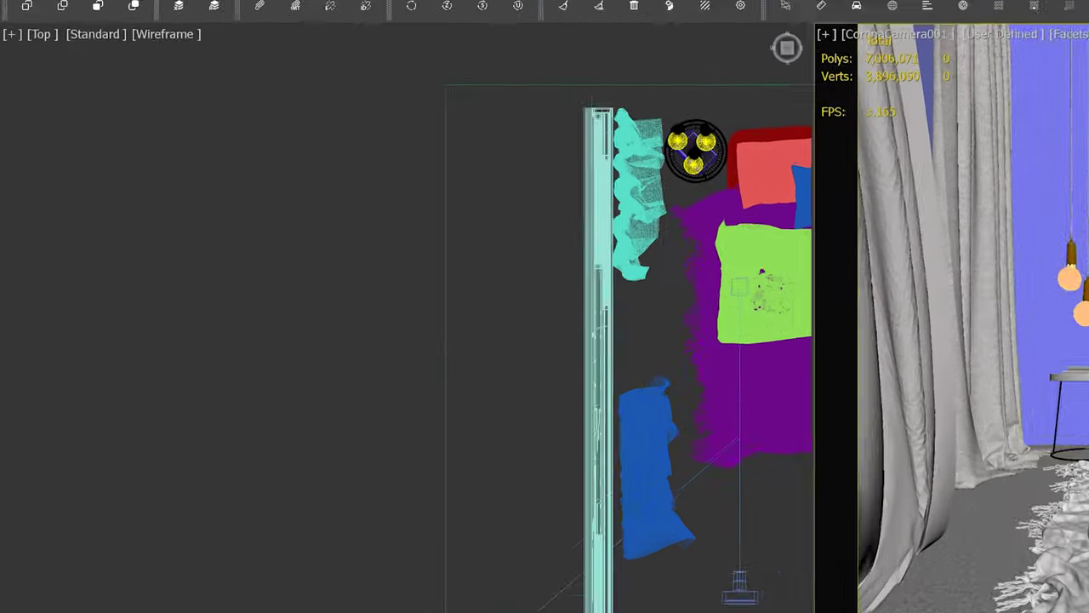
left_click(906, 43)
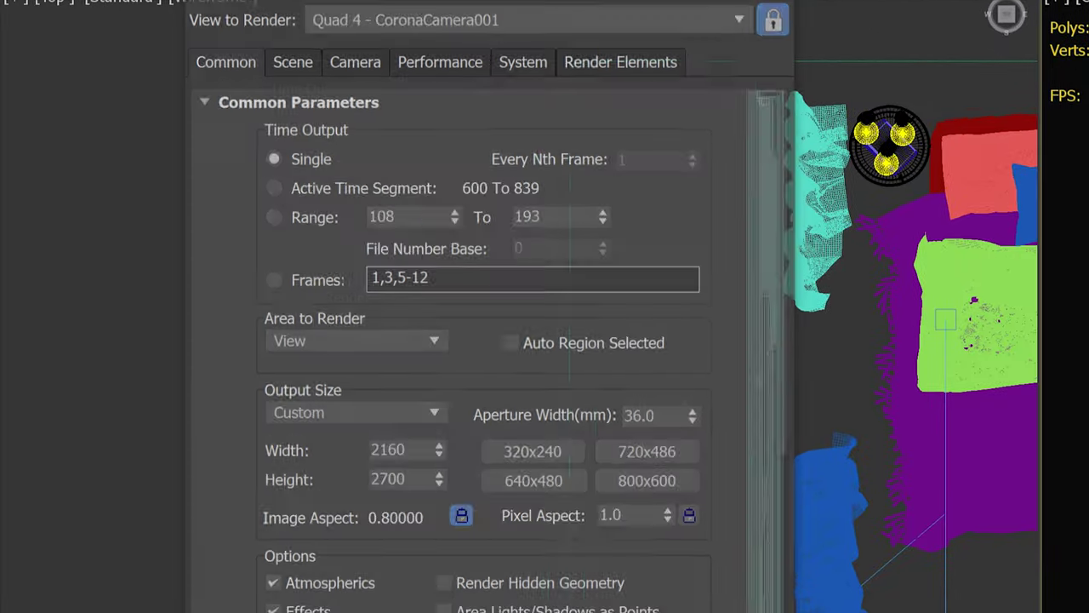
left_click(350, 347)
left_click(340, 403)
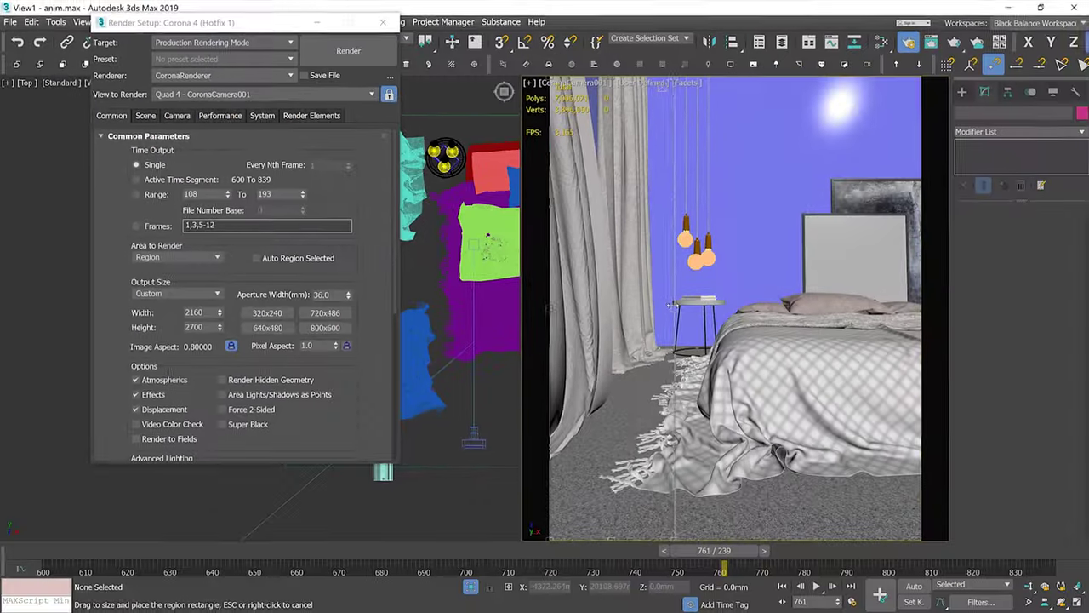
left_click_drag(671, 303, 664, 307)
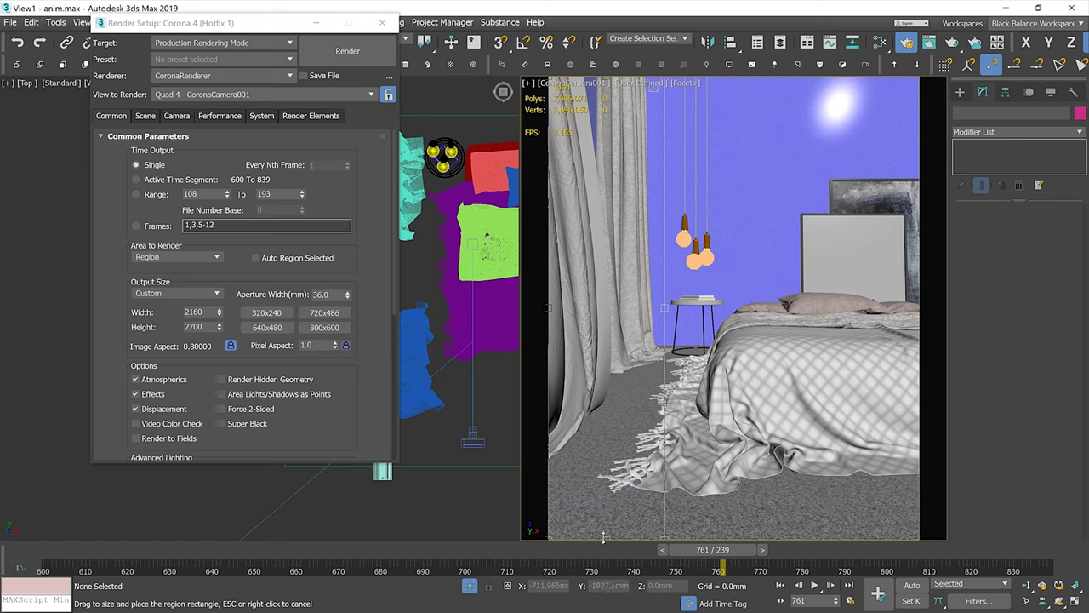
Step: Try raising the render region's lower edge, check it against the curtain playback, and extend the region back to the frame's bottom
left_click_drag(601, 523, 600, 501)
left_click(815, 587)
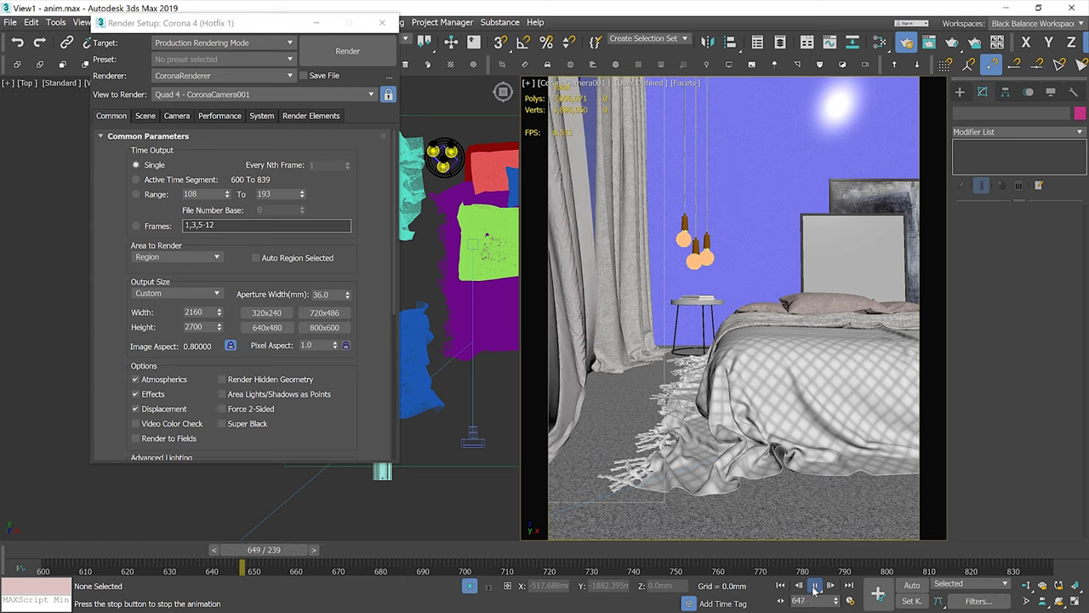
left_click(814, 587)
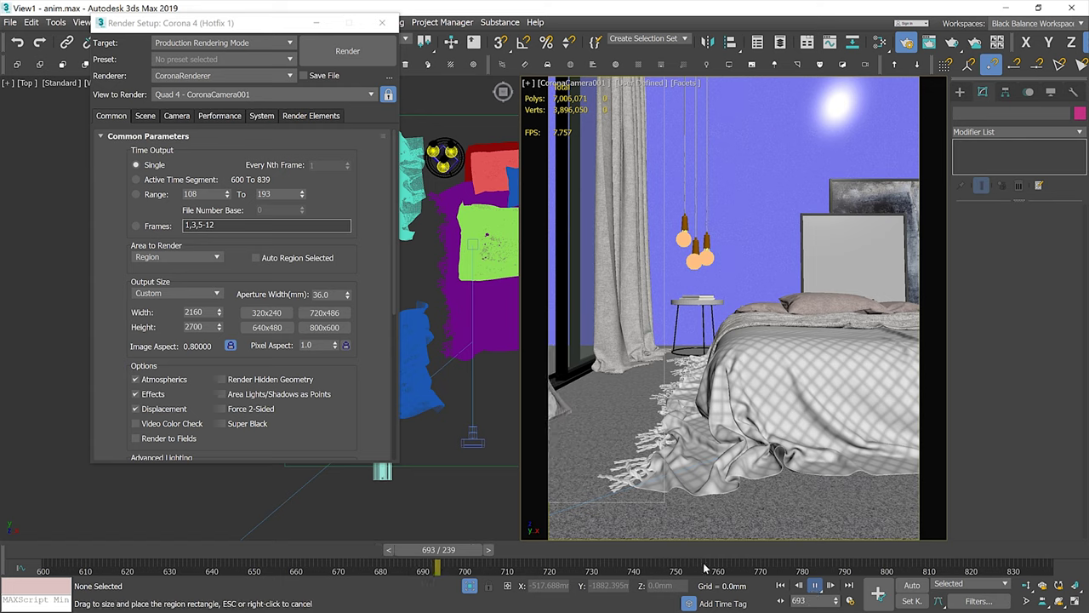
left_click_drag(606, 531, 608, 563)
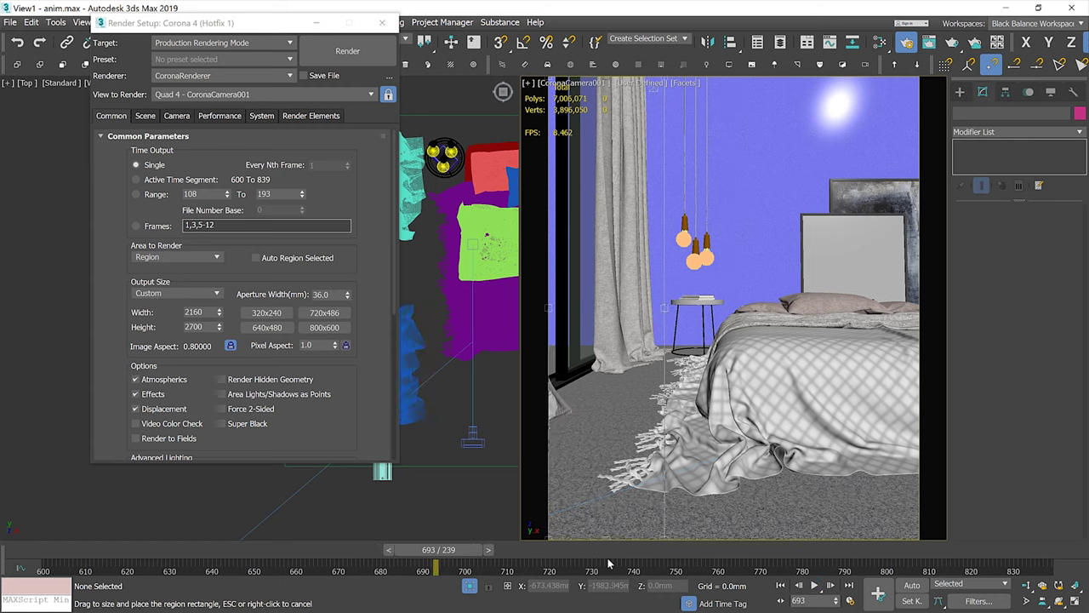
left_click(814, 586)
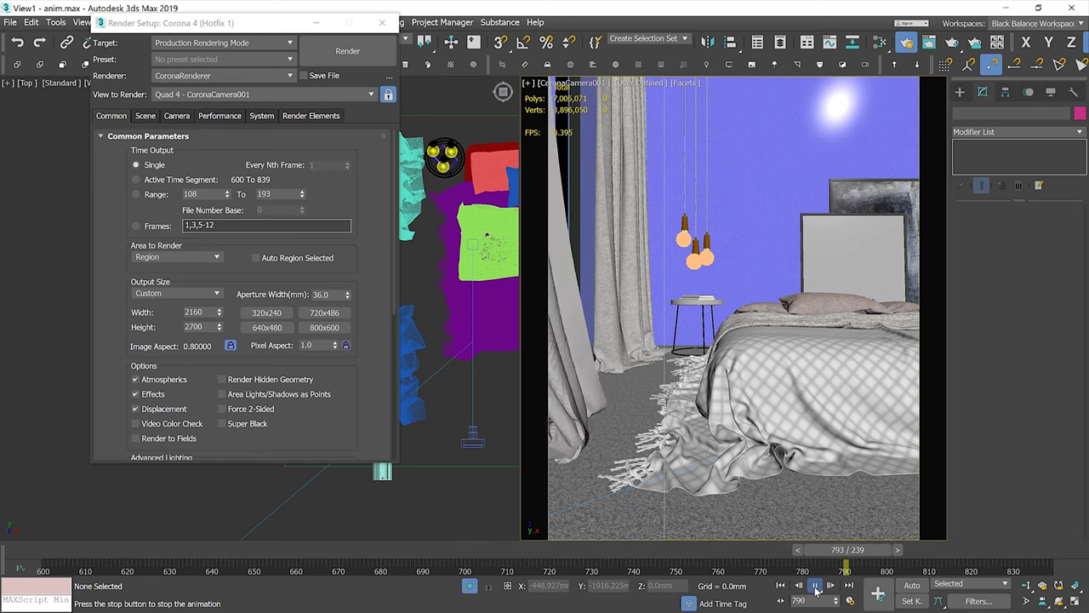
left_click(815, 587)
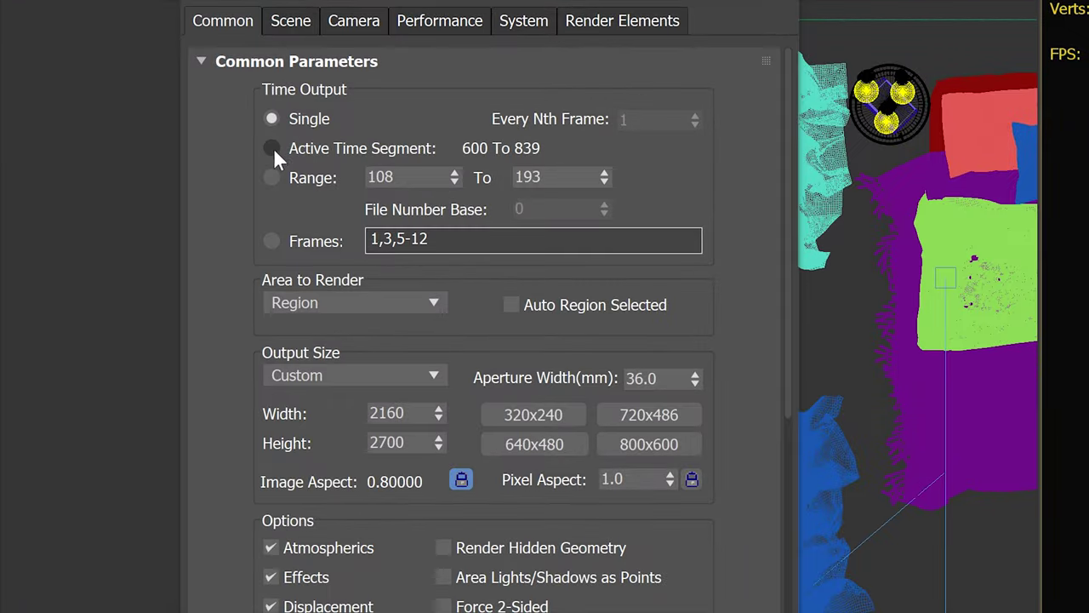
Step: Set the time output to the active time segment and enable saving the render to a file
left_click(272, 148)
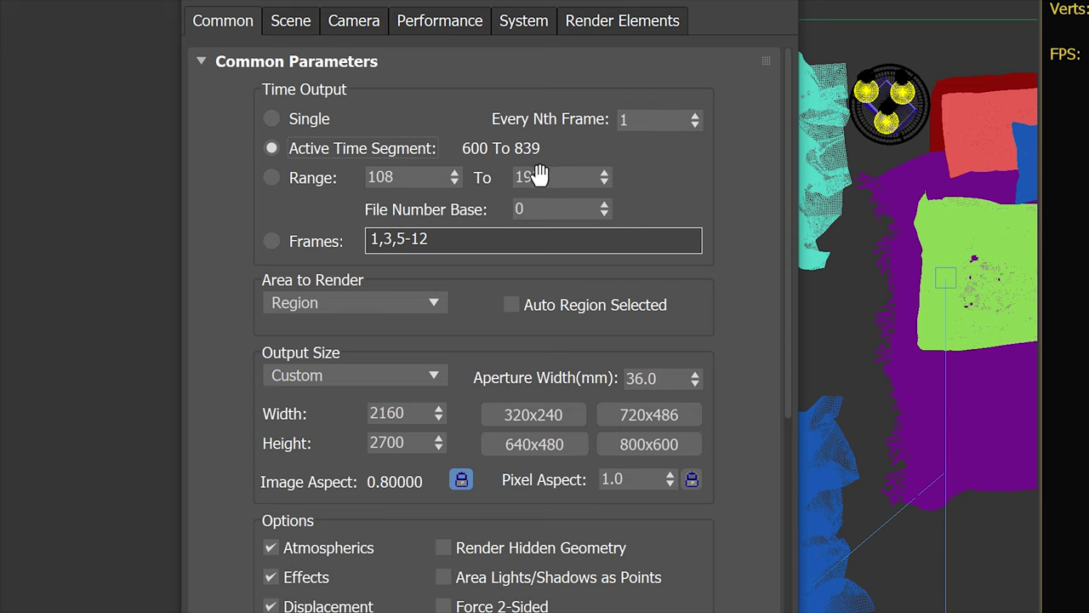
left_click(787, 338)
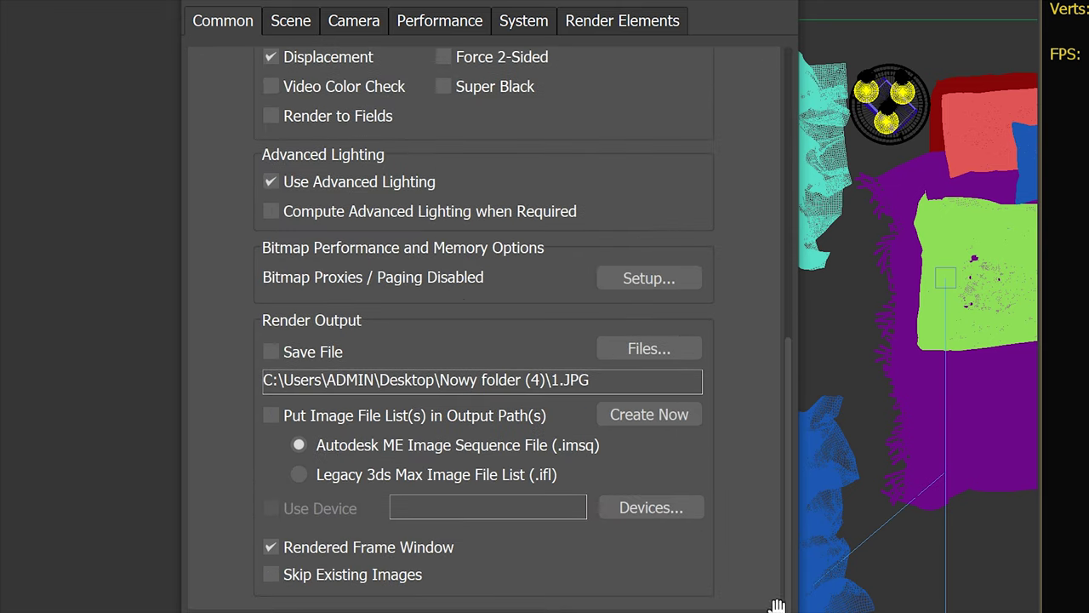
left_click(273, 351)
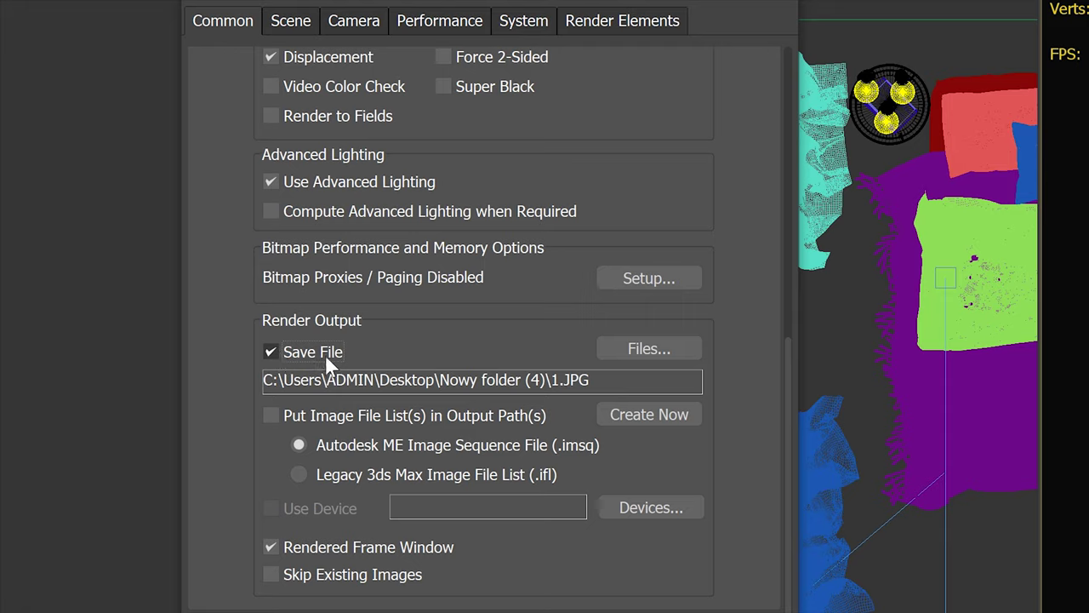
Step: Set the render output file to cinemagraph.exr in the RENDER OUTPUT folder, with All Formats as the file type
left_click(667, 351)
type("cinemagraph.")
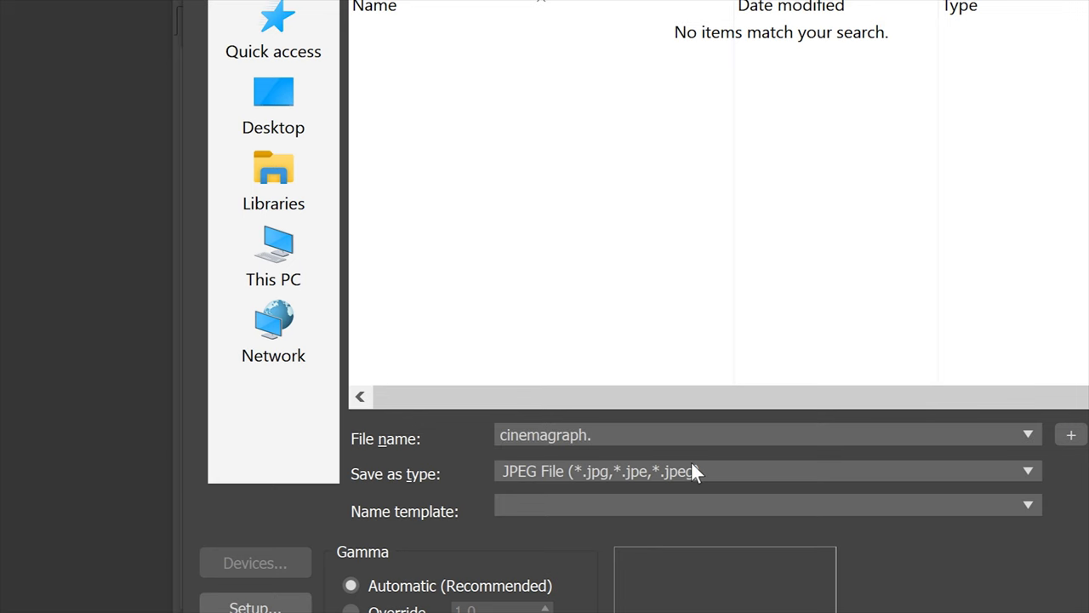
type("exr")
left_click(689, 467)
left_click(647, 492)
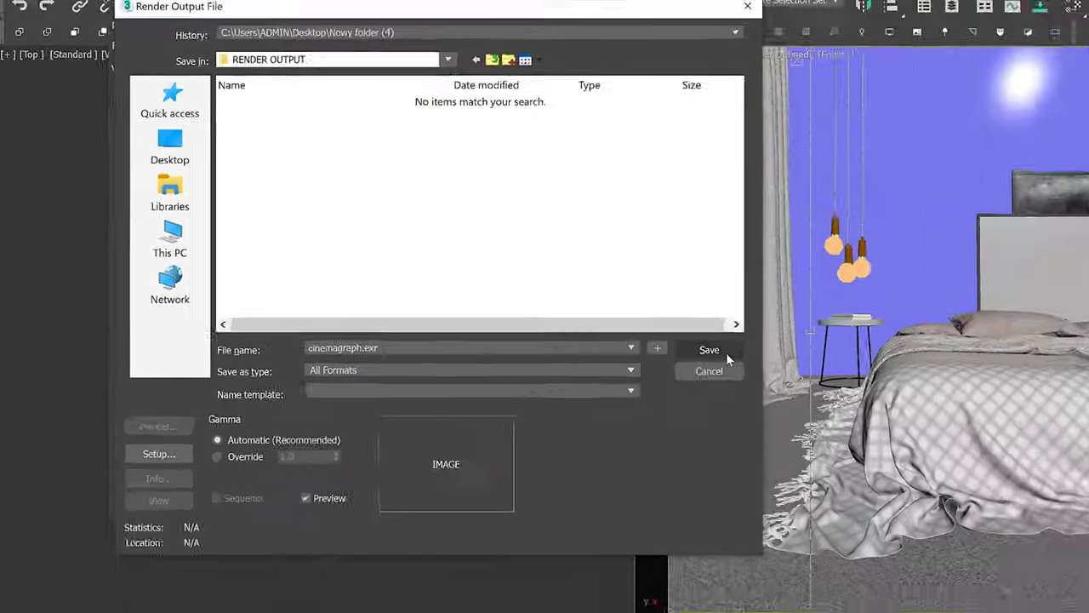
left_click(722, 351)
left_click(308, 530)
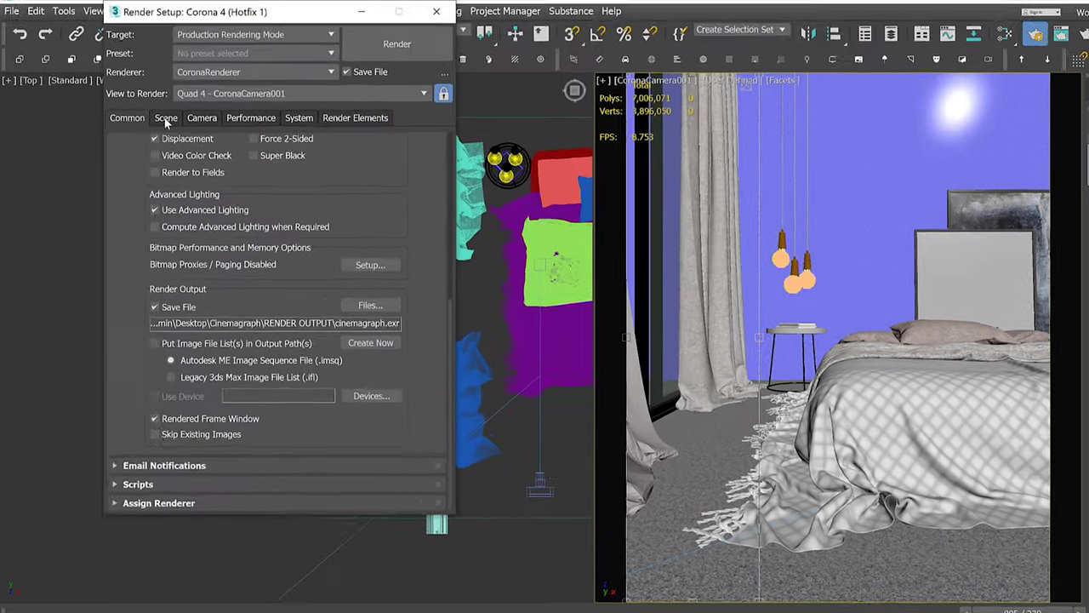
Step: Set Corona's progressive rendering limits to a noise level of 0 and a pass limit of 40
left_click(144, 116)
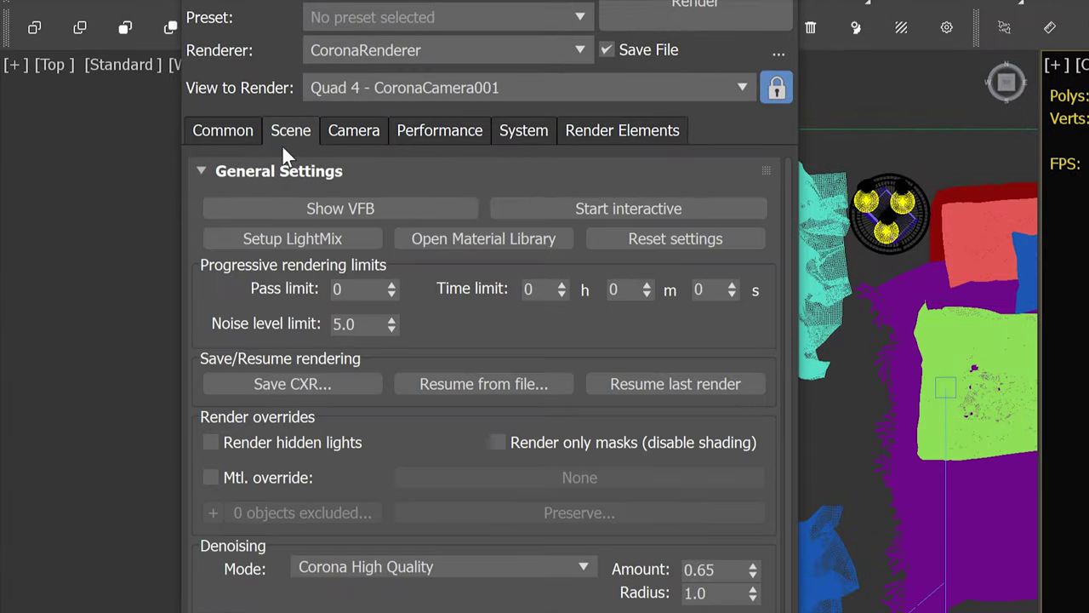
right_click(393, 326)
left_click_drag(345, 289, 293, 288)
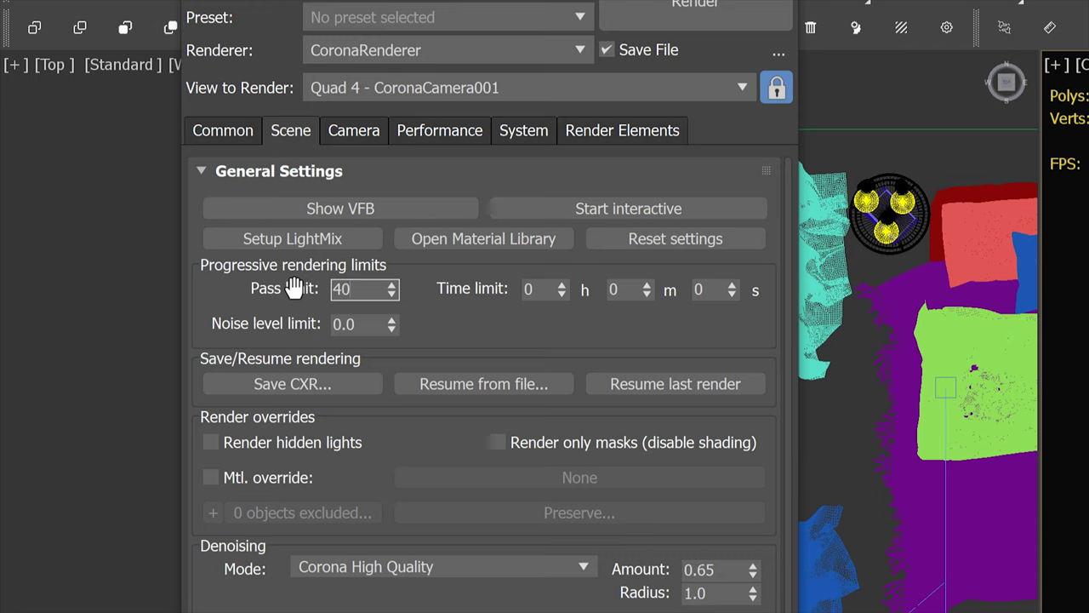
type("40")
key("Return")
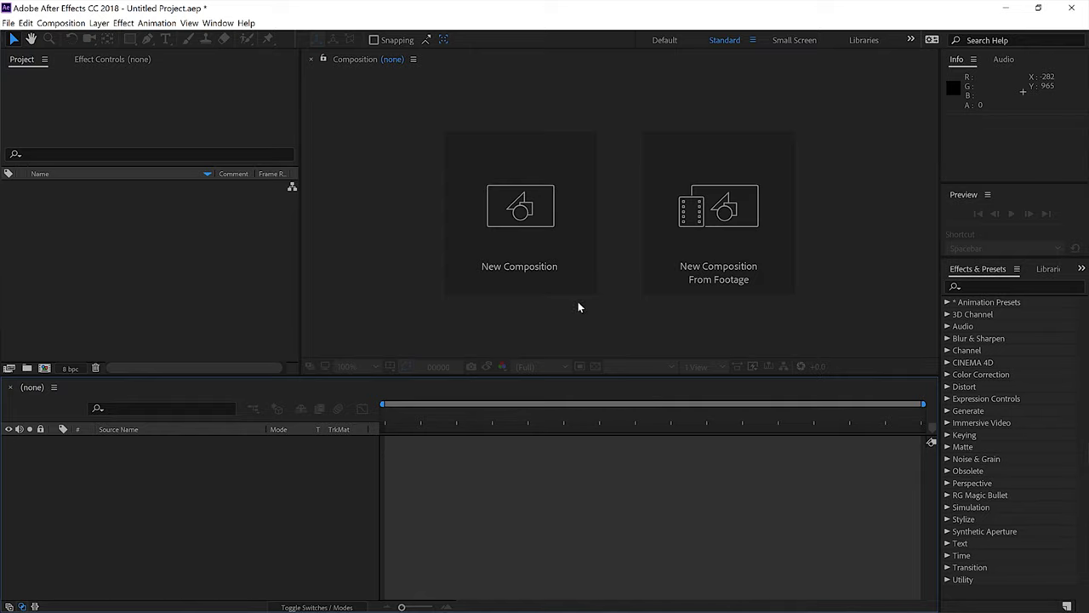
Step: In After Effects, start a new composition with the aspect ratio unlocked and a size of 2160 x 2700 px
left_click(557, 262)
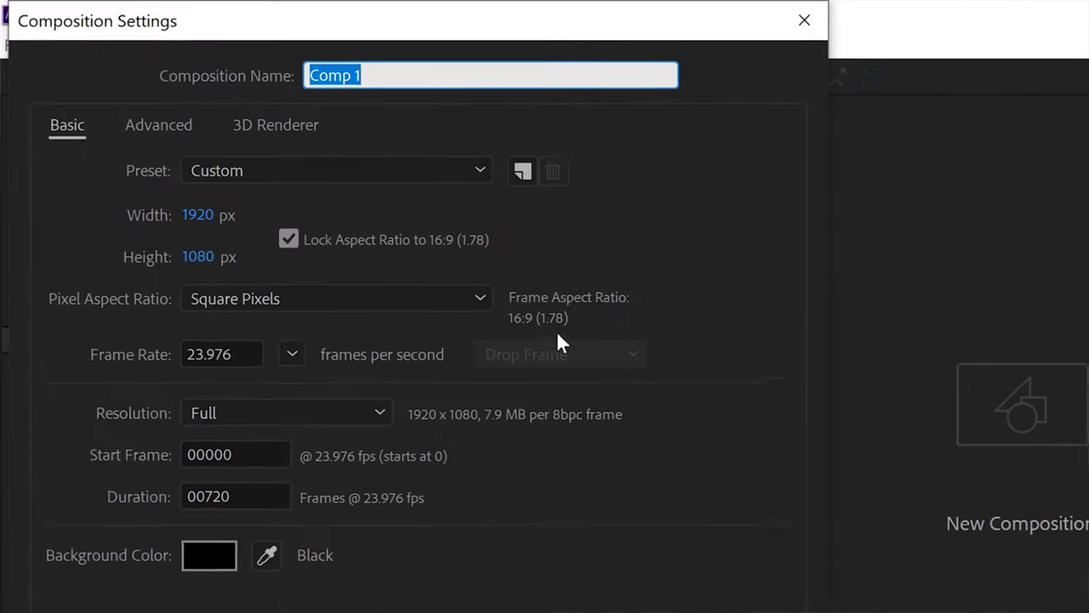
left_click(204, 219)
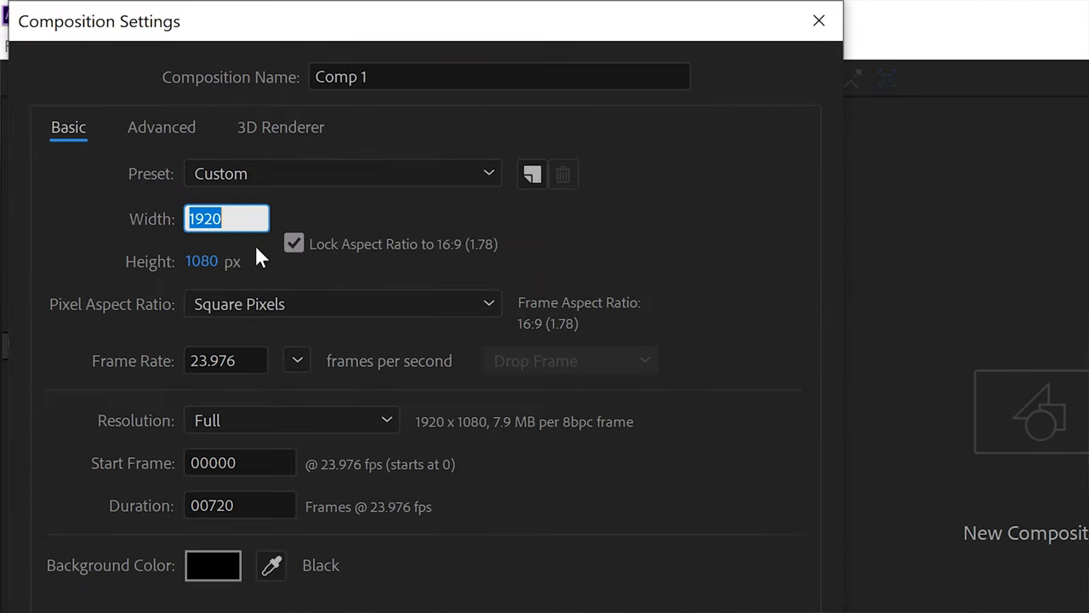
type("2160")
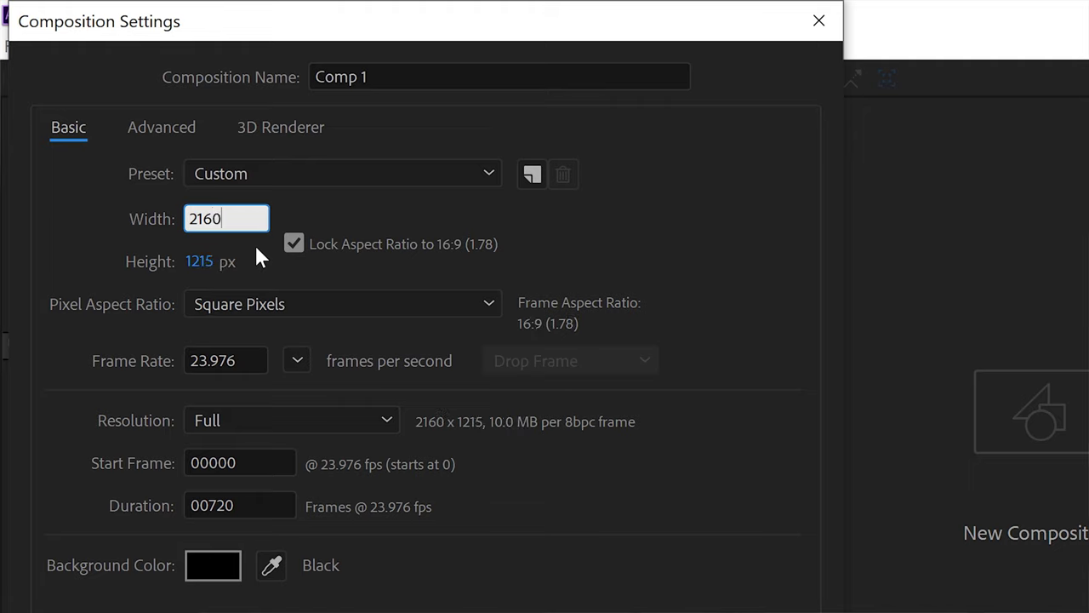
key("Tab")
type("2700")
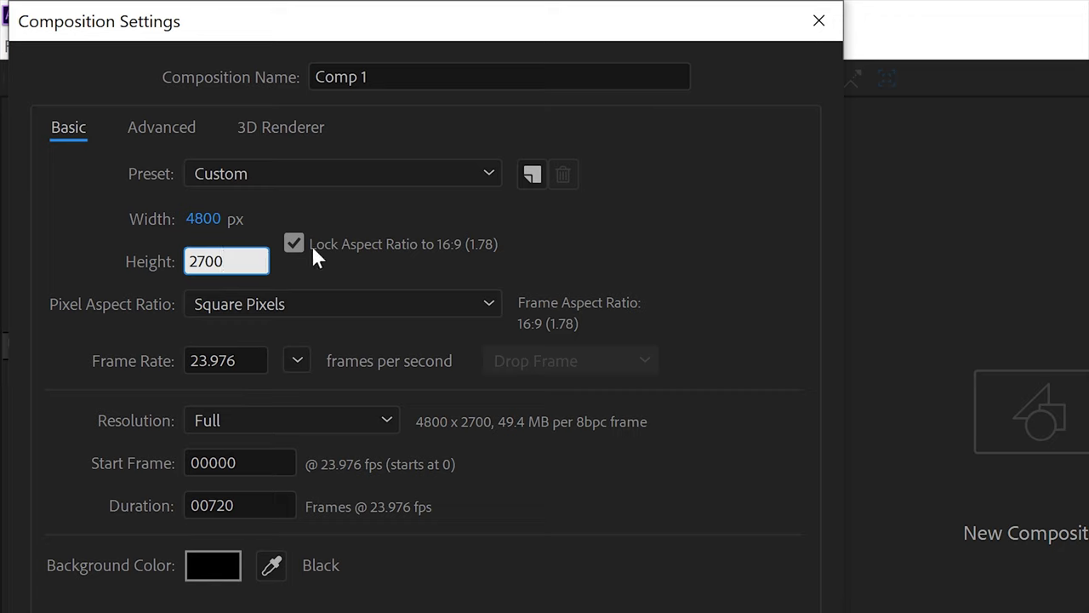
left_click(303, 244)
left_click(214, 226)
type("2")
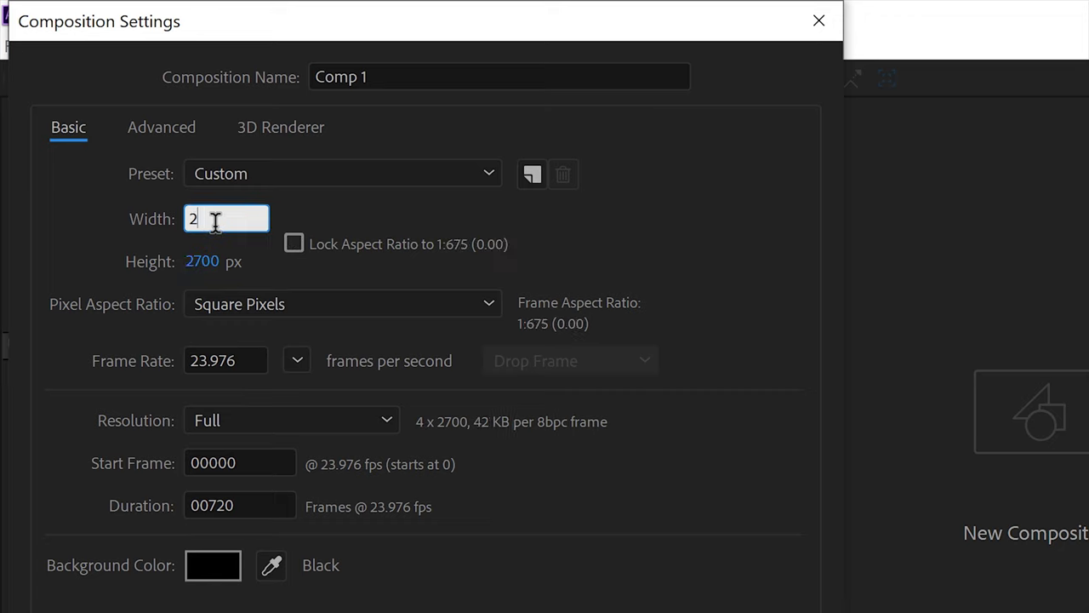
type("160")
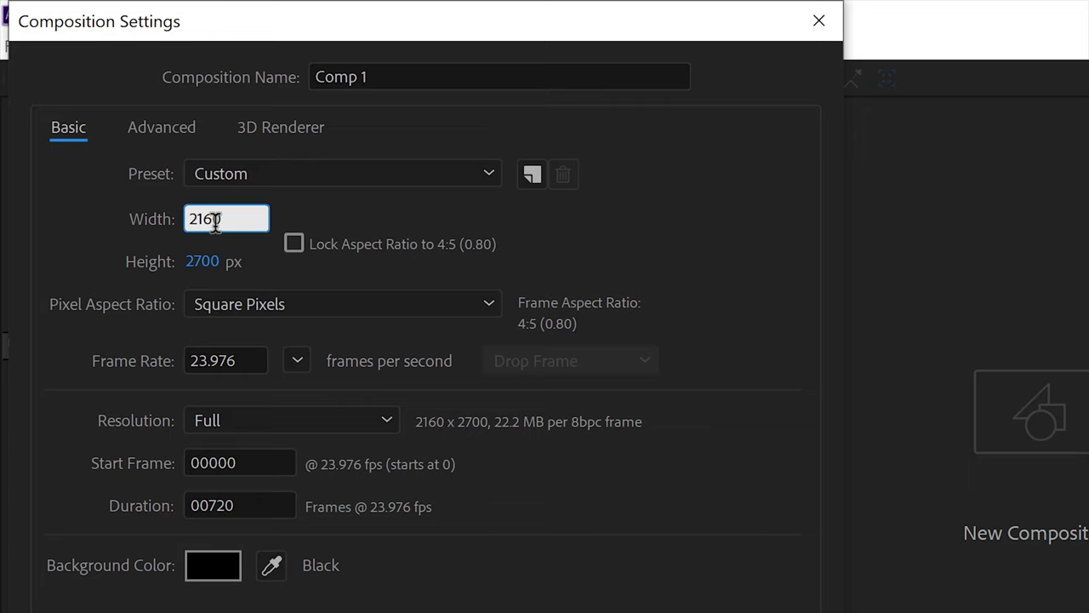
left_click(611, 228)
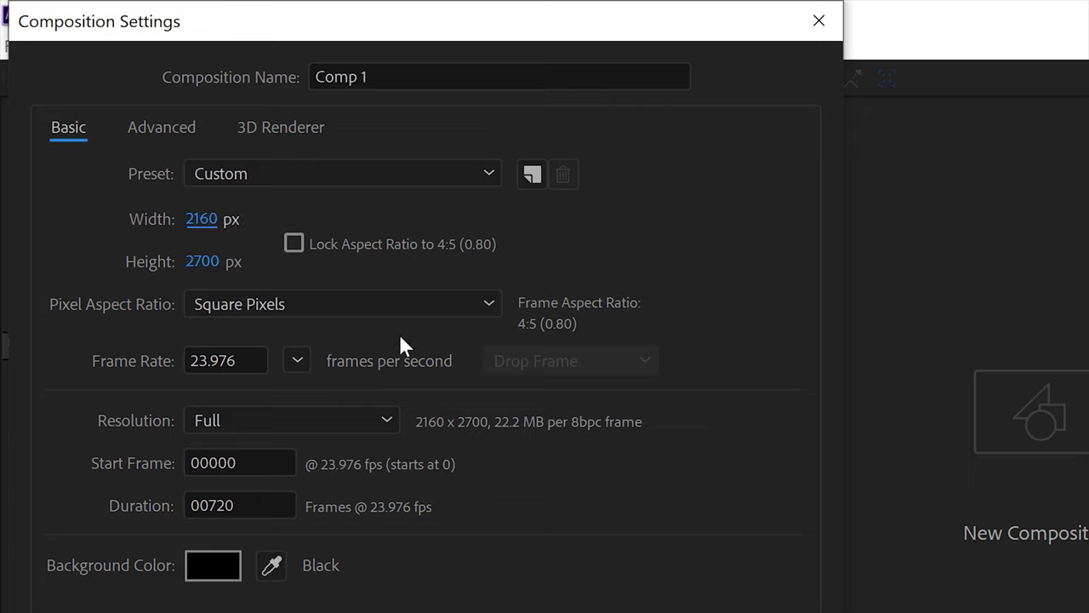
Step: Set the composition's frame rate to 24 fps and its duration to 240 frames, and create it
left_click(254, 360)
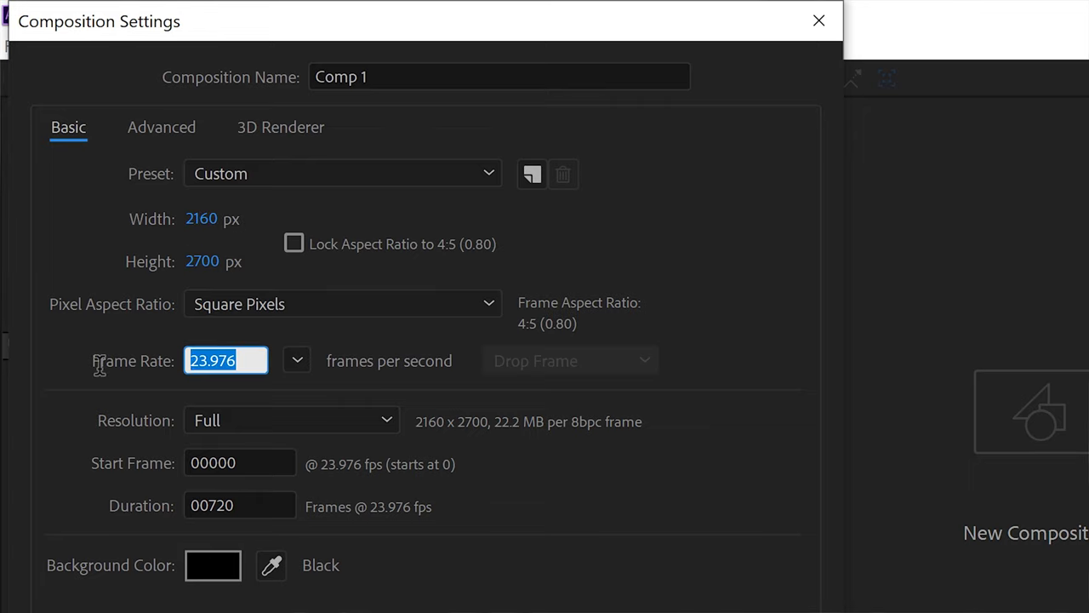
left_click(667, 500)
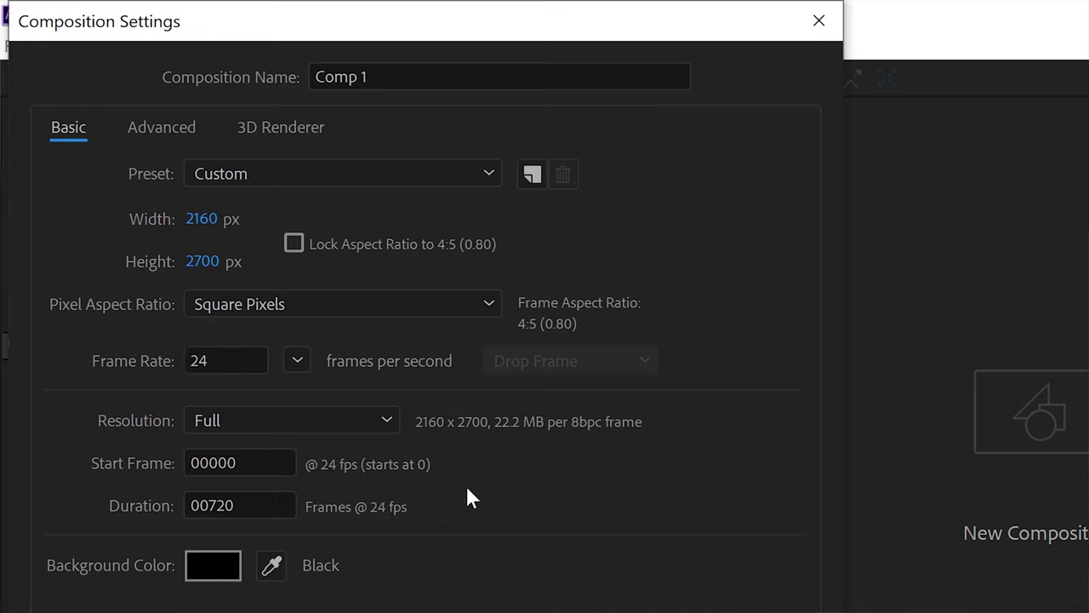
left_click(264, 504)
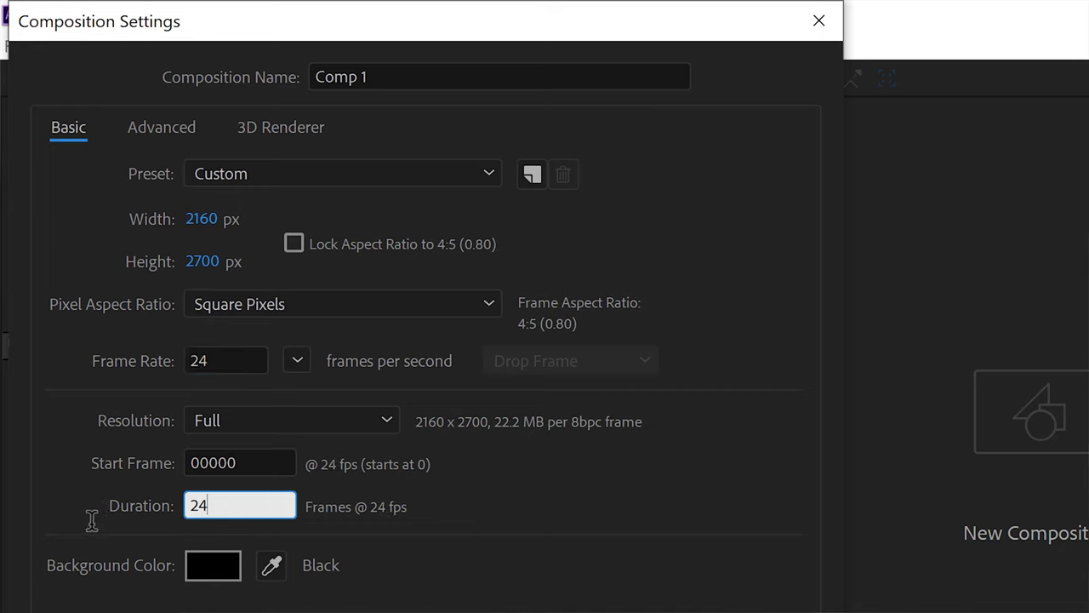
left_click(667, 556)
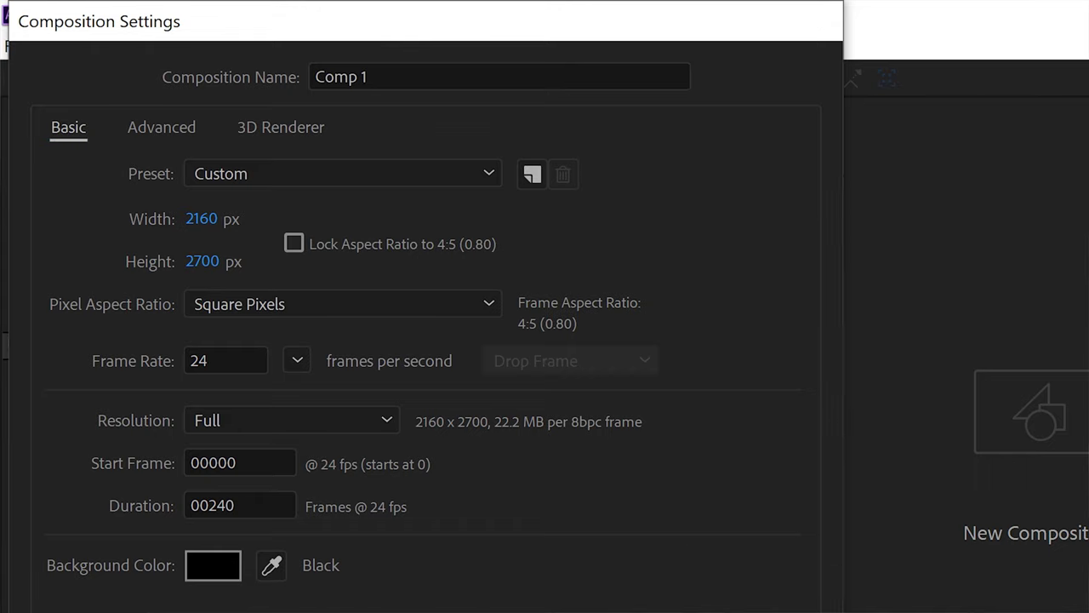
key("Return")
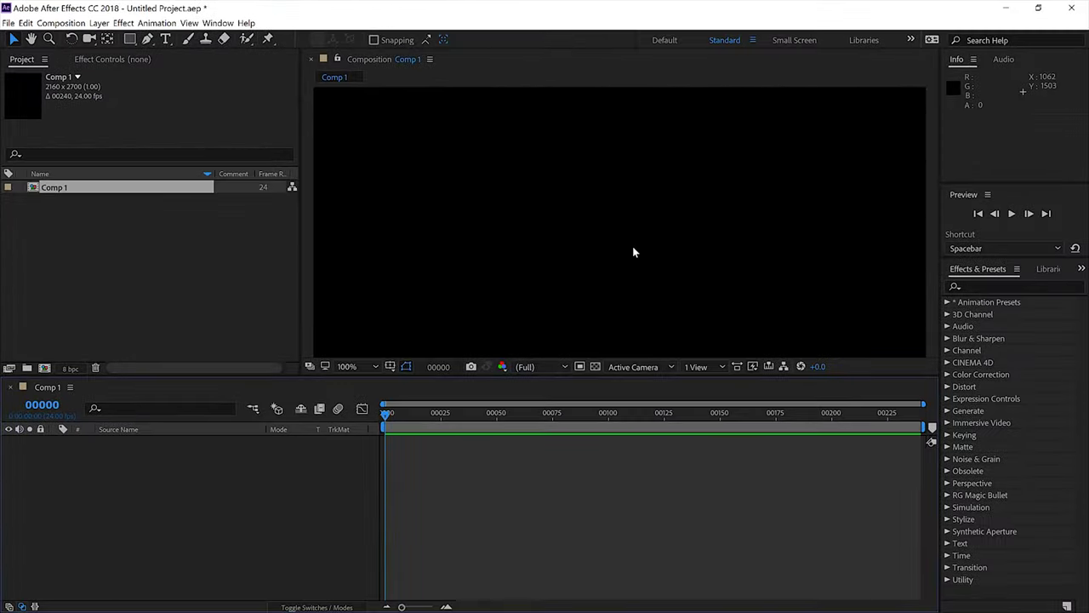
Step: Import the still render 1.exr from the renderoutput folder and place it in Comp 1 as a layer
left_click(372, 368)
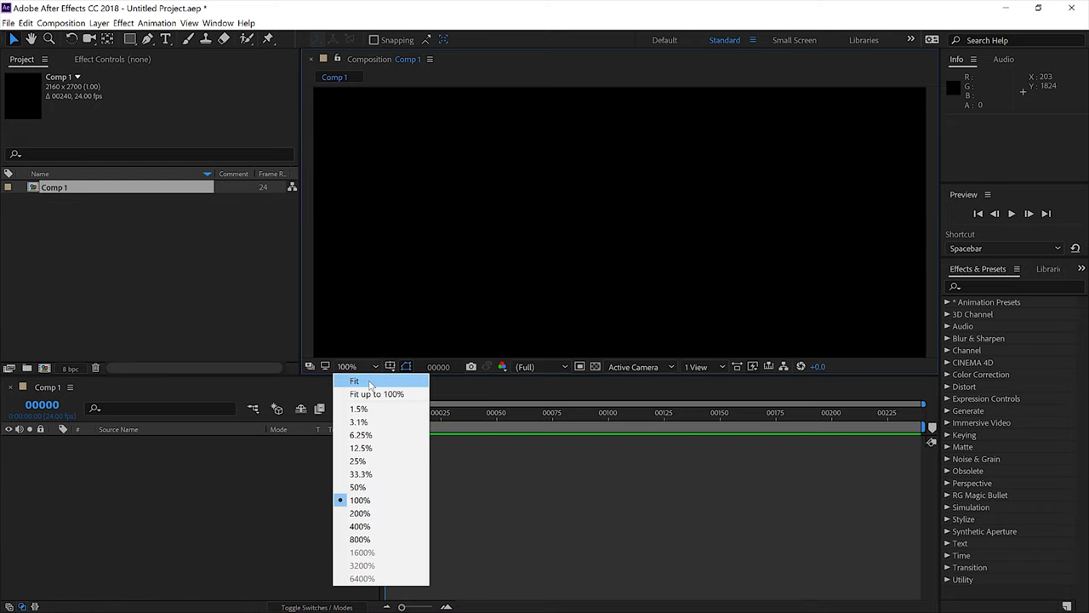
left_click(354, 381)
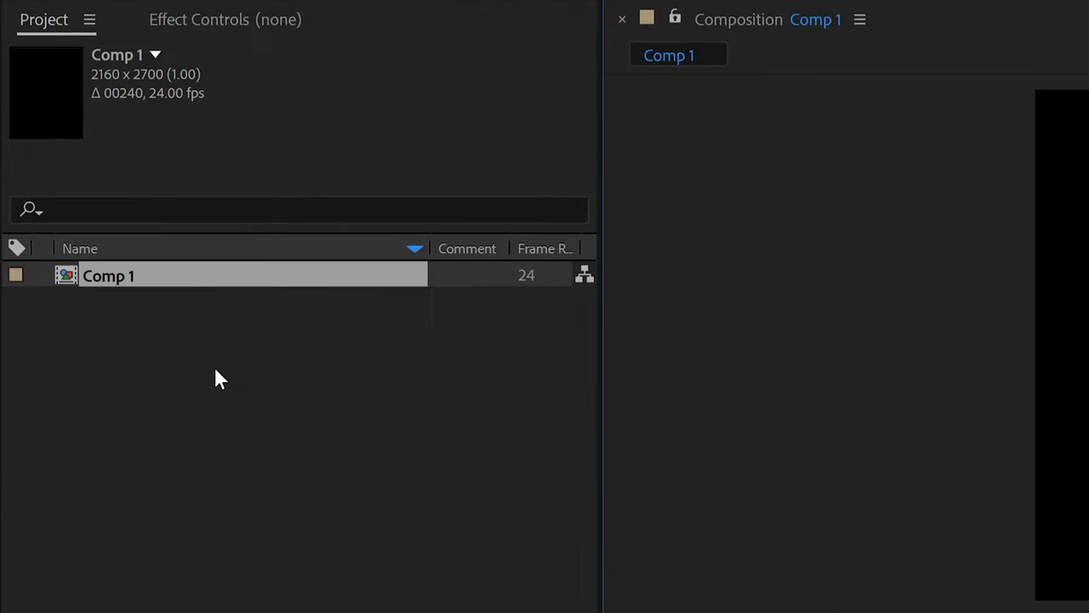
right_click(135, 269)
mouse_move(322, 493)
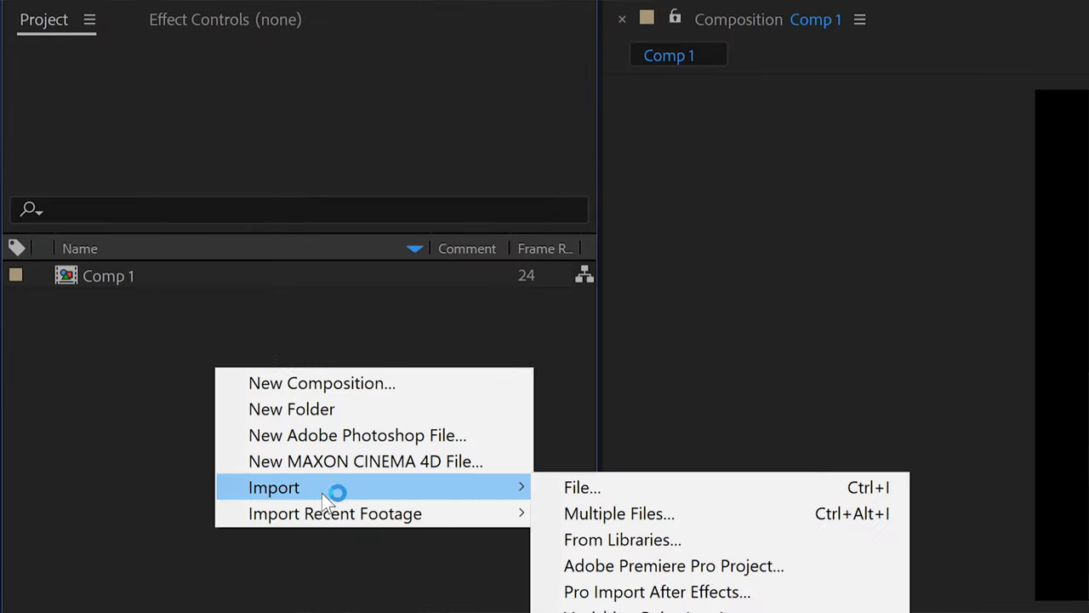
left_click(639, 492)
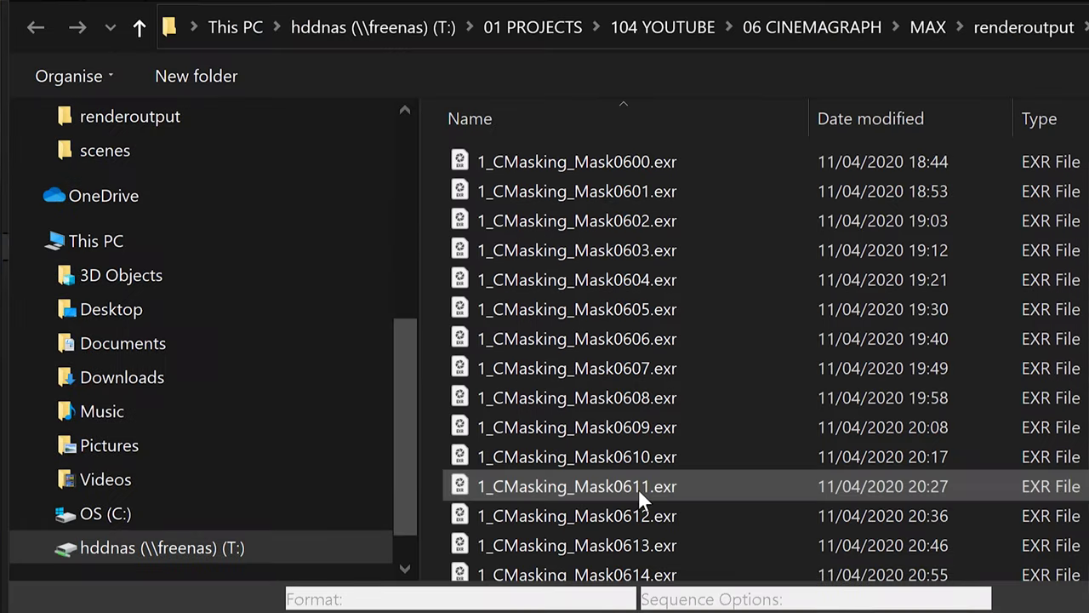
left_click(1036, 36)
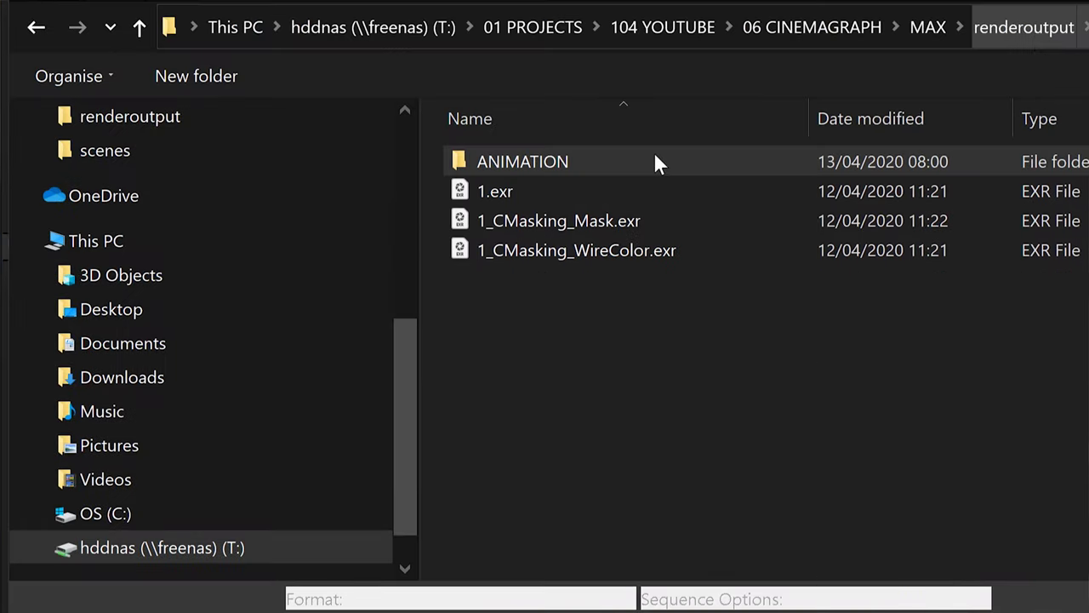
double_click(532, 191)
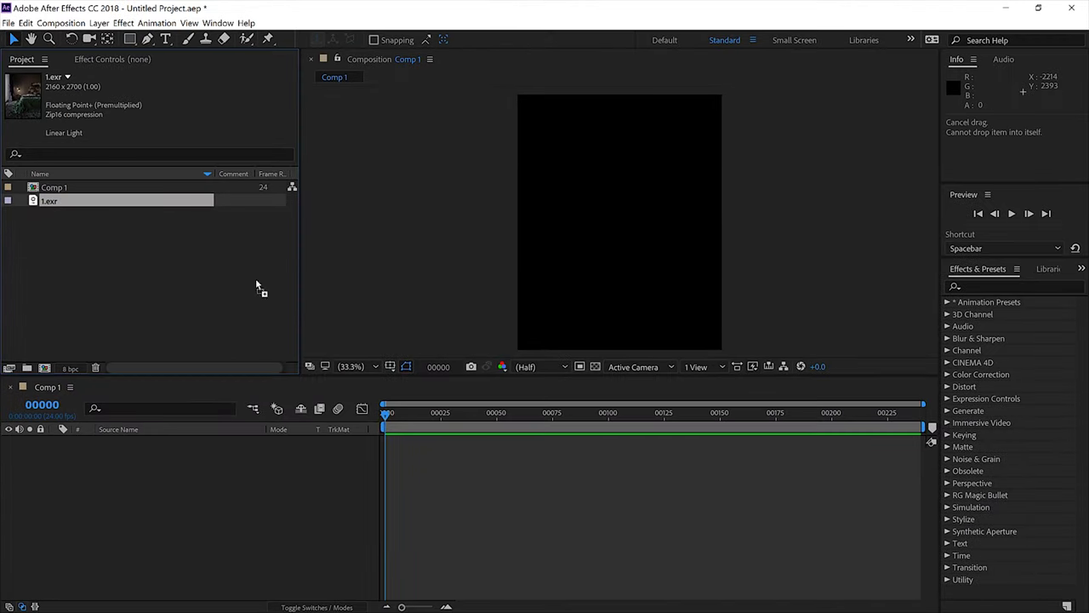
left_click_drag(443, 461, 444, 457)
left_click_drag(523, 443, 511, 444)
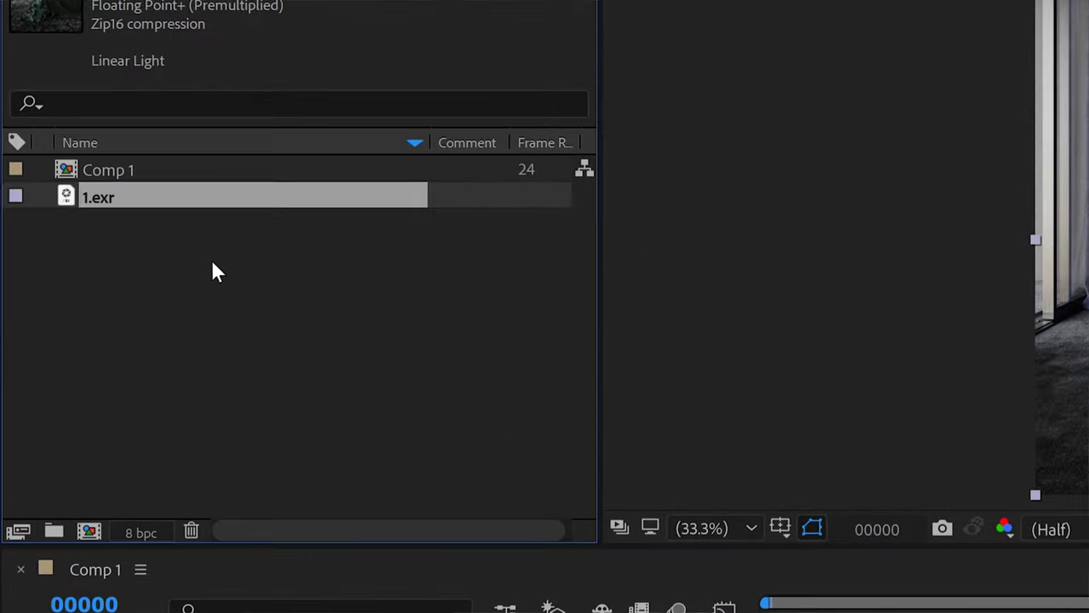
Step: Import the animation frames from the ANIMATION folder as an OpenEXR sequence of footage, starting at 10600.exr
right_click(213, 263)
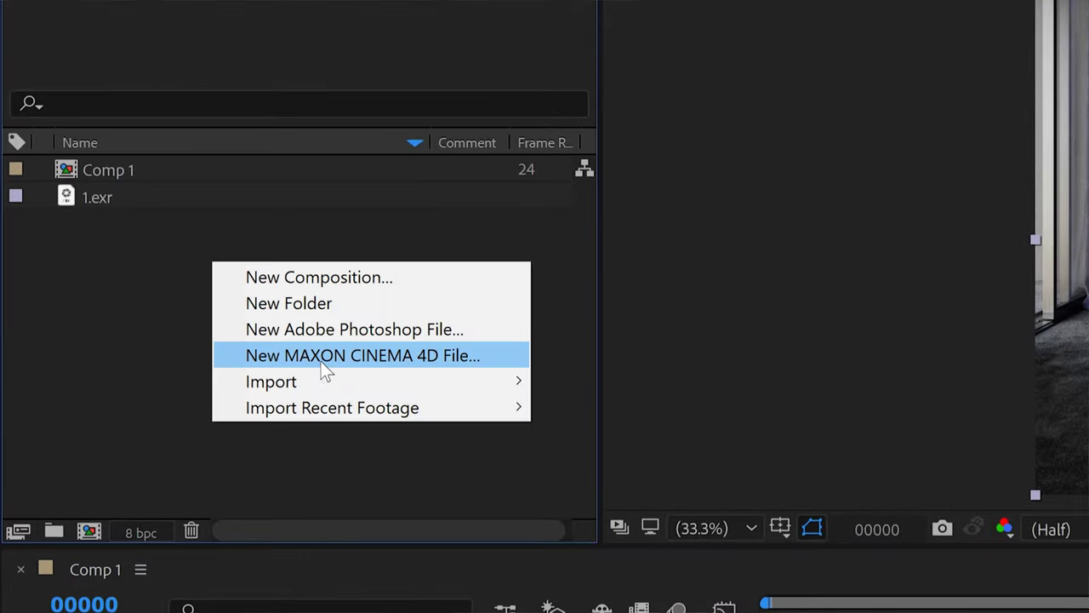
mouse_move(341, 382)
left_click(620, 377)
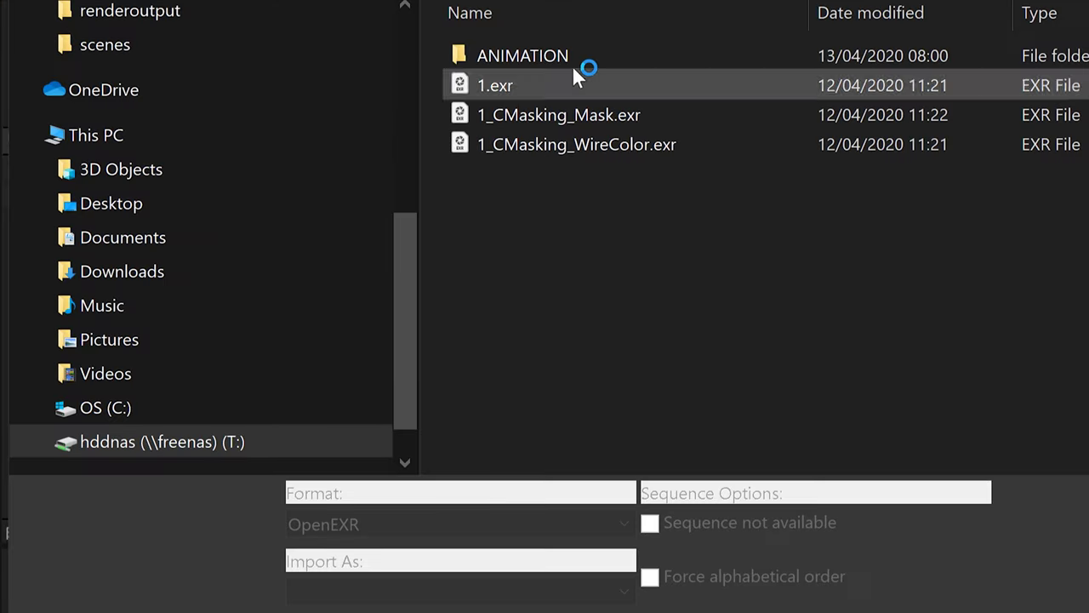
double_click(576, 63)
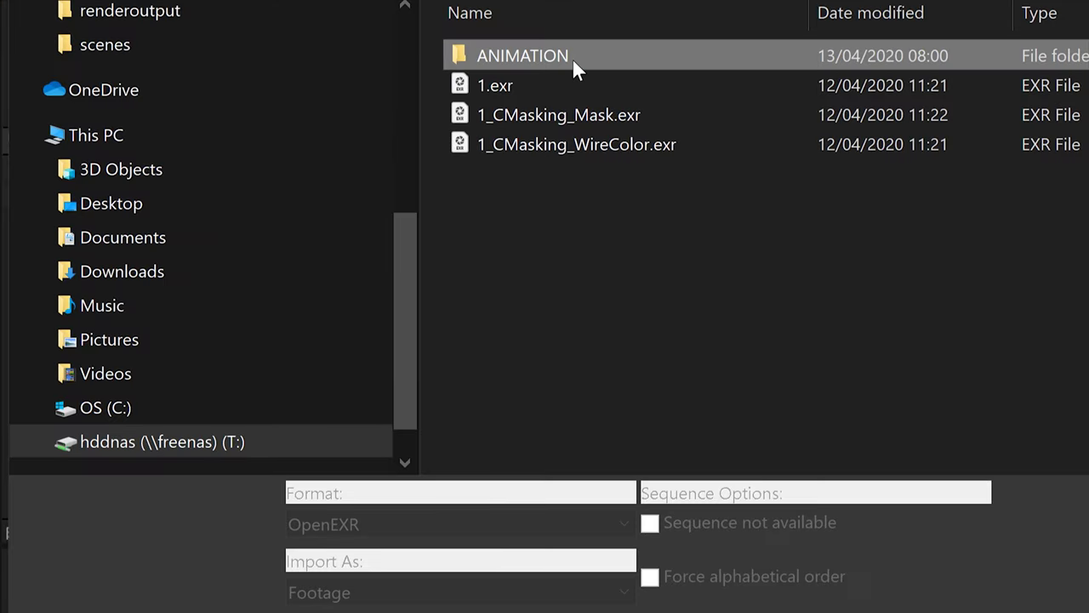
scroll(646, 255, "down", 20)
scroll(766, 252, "down", 20)
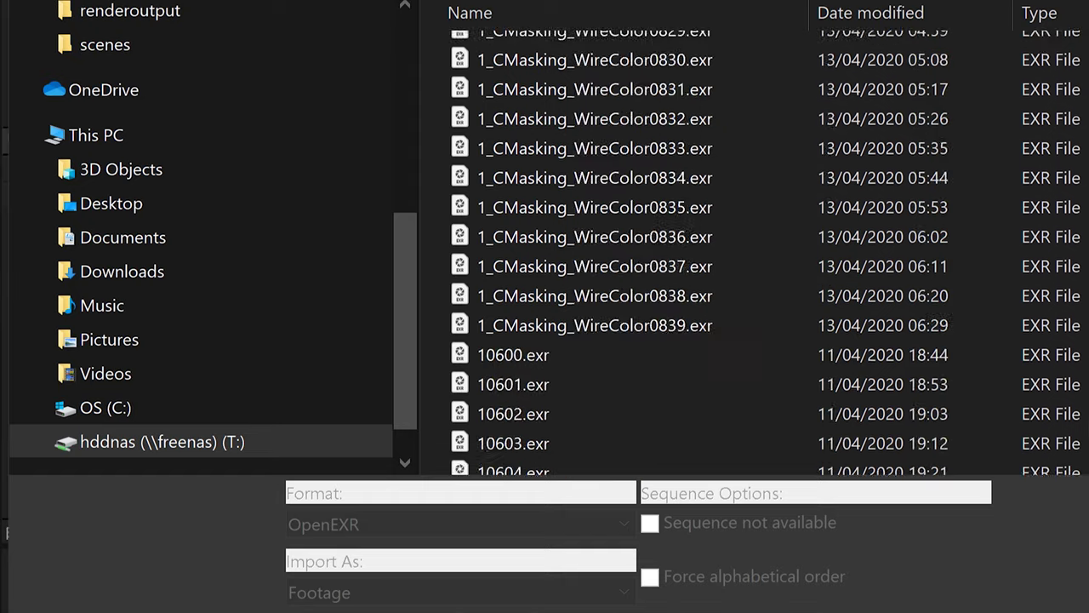
scroll(843, 340, "down", 7)
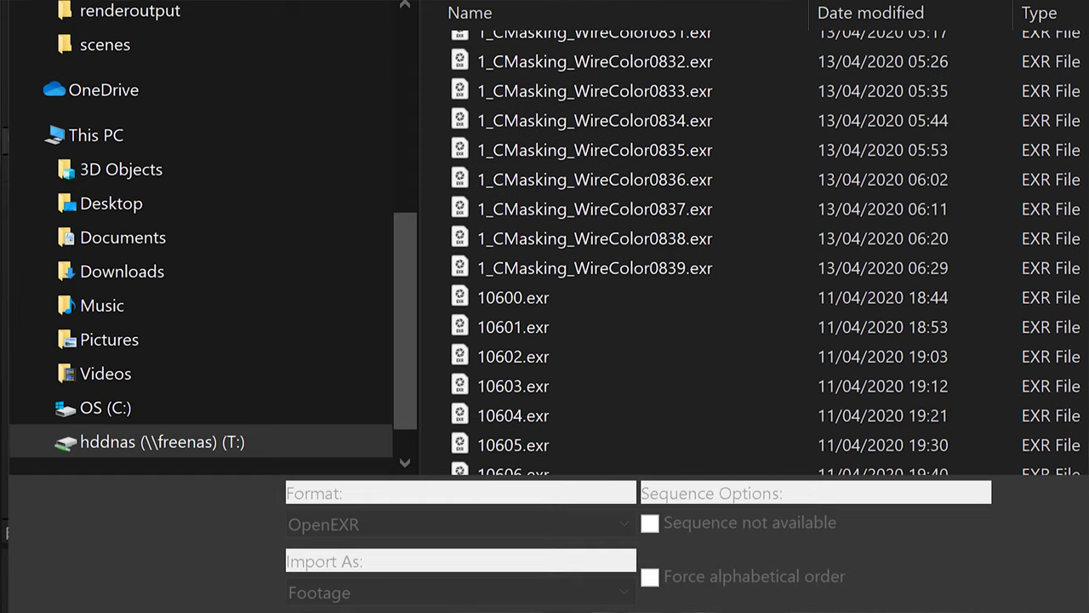
left_click(553, 304)
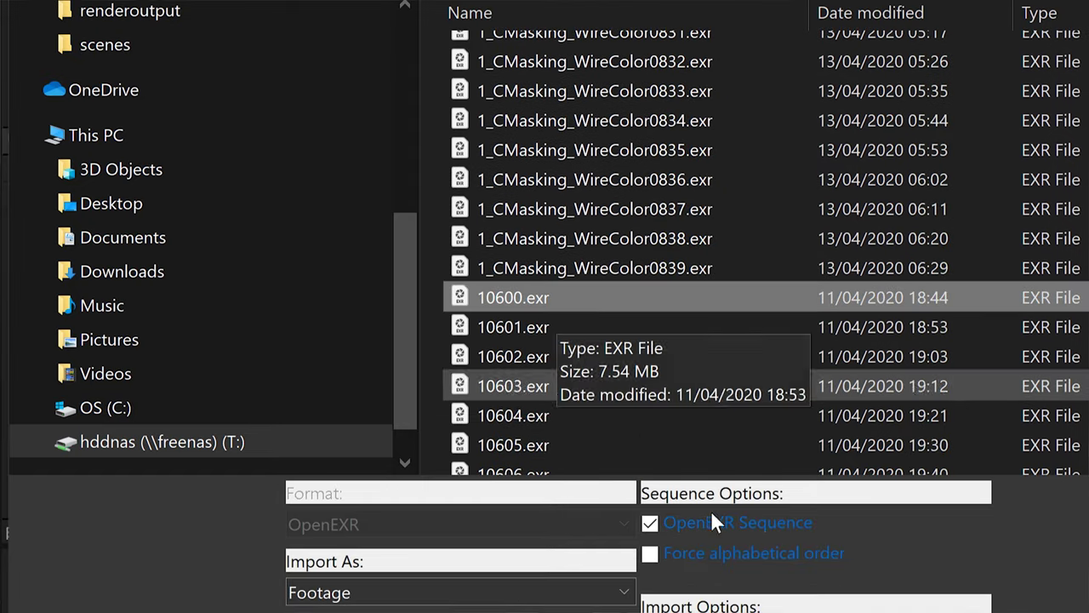
left_click(653, 523)
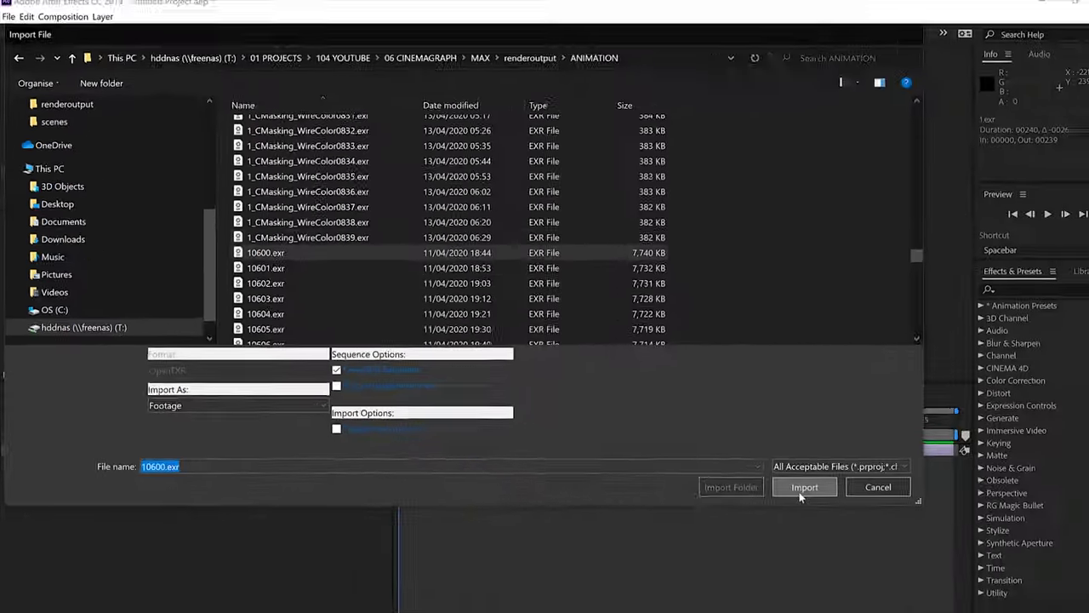
left_click(803, 486)
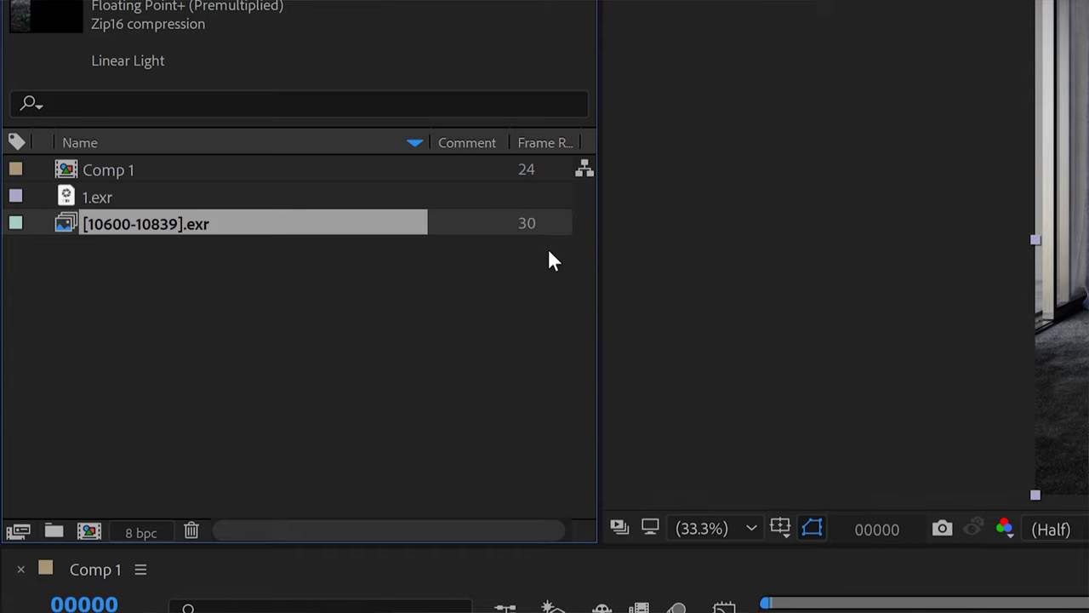
right_click(159, 224)
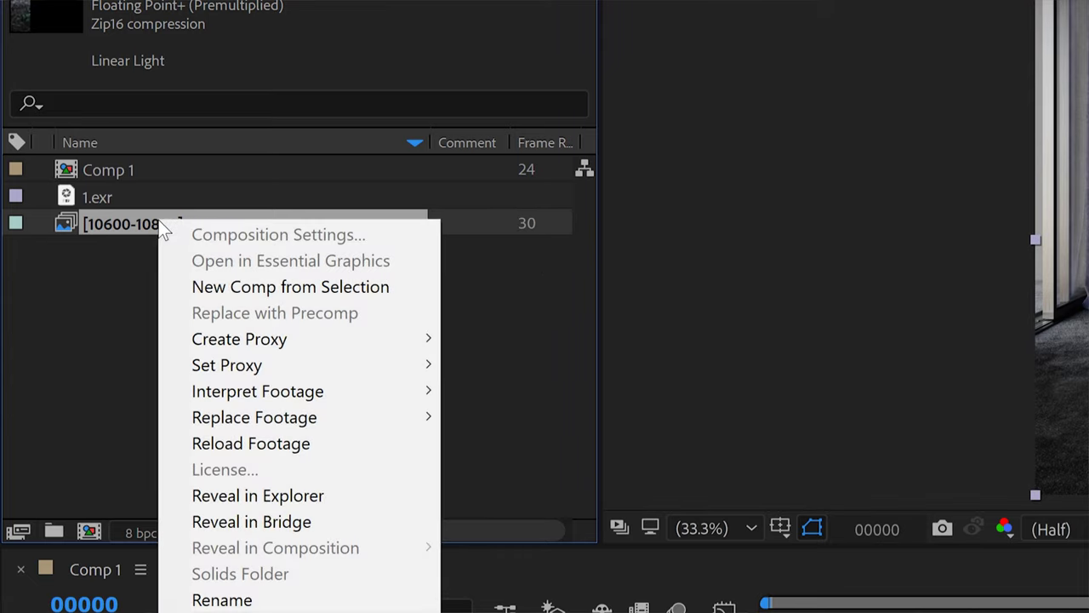
mouse_move(306, 391)
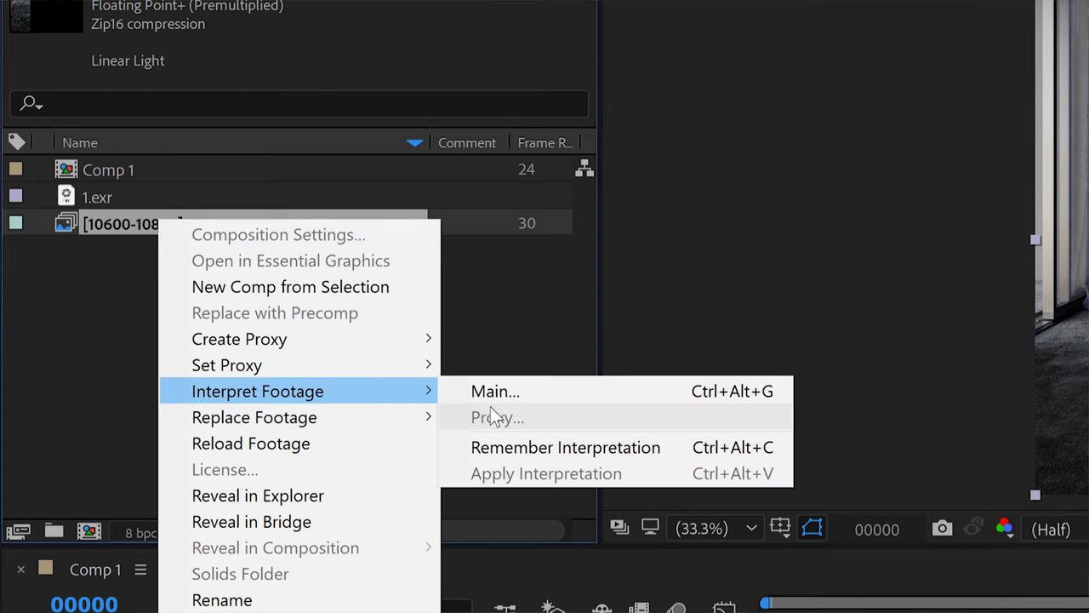
left_click(509, 394)
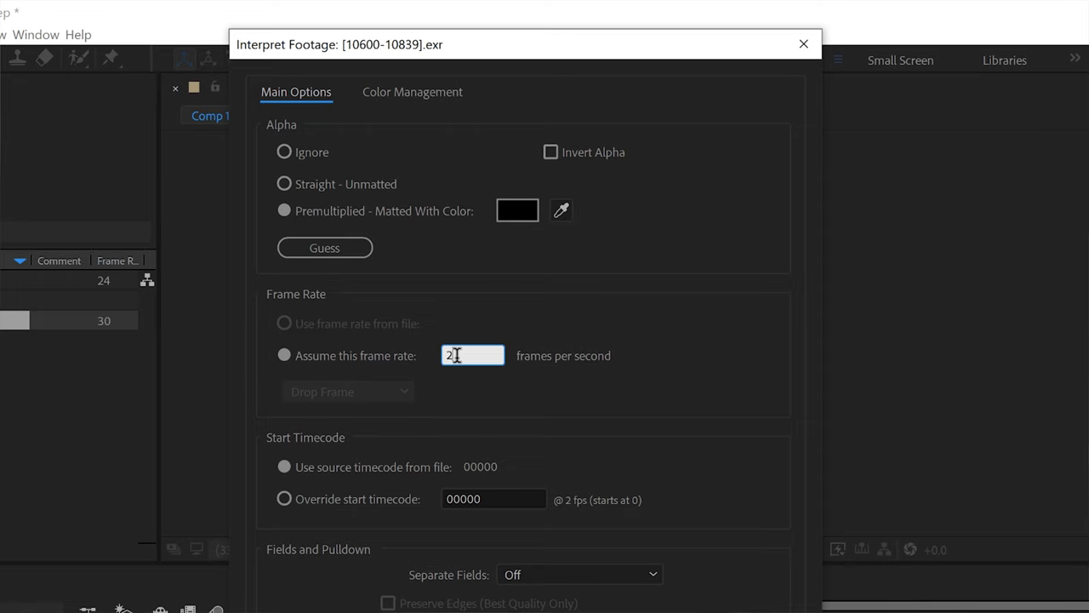
type("24")
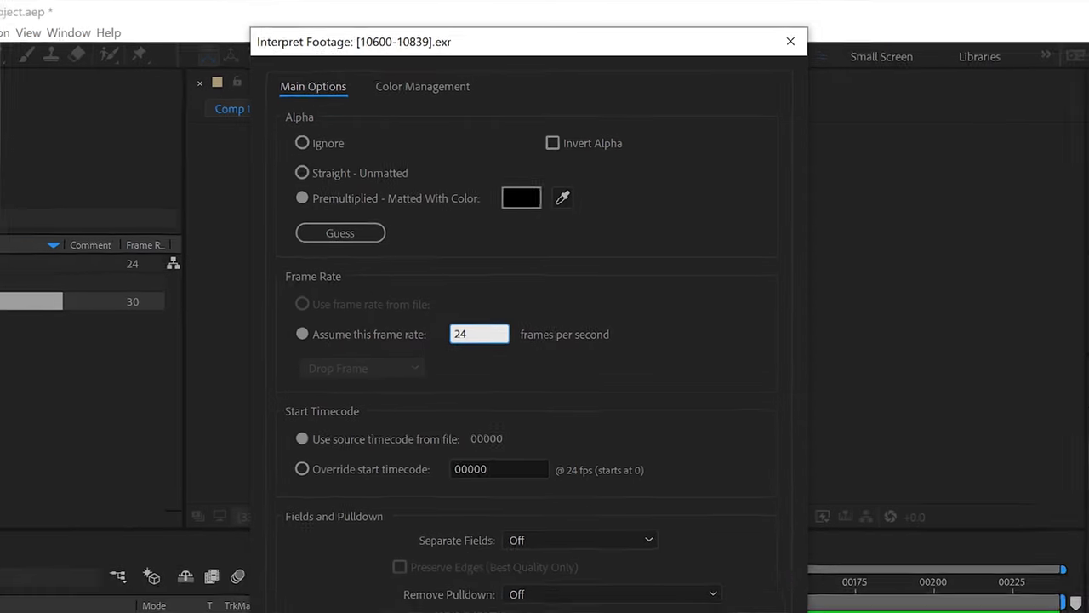
left_click(627, 593)
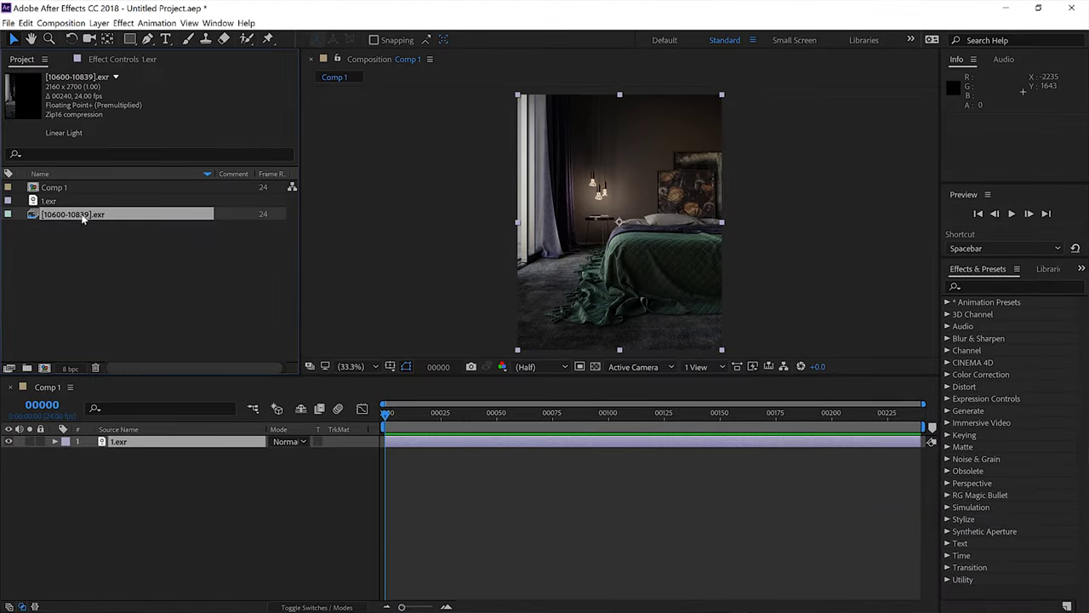
left_click_drag(381, 384, 440, 440)
key("space")
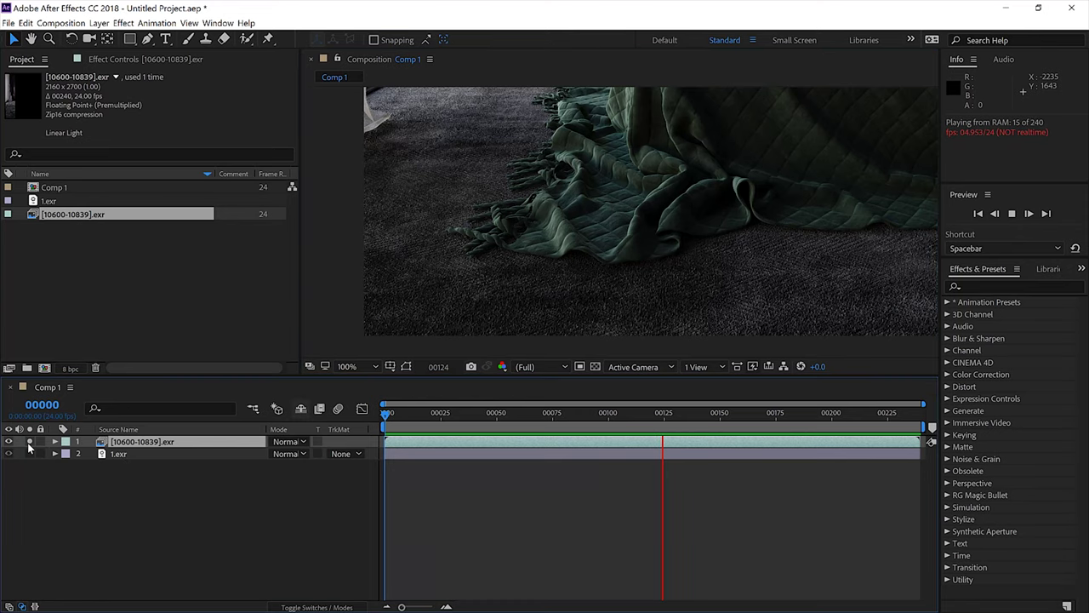
left_click(30, 442)
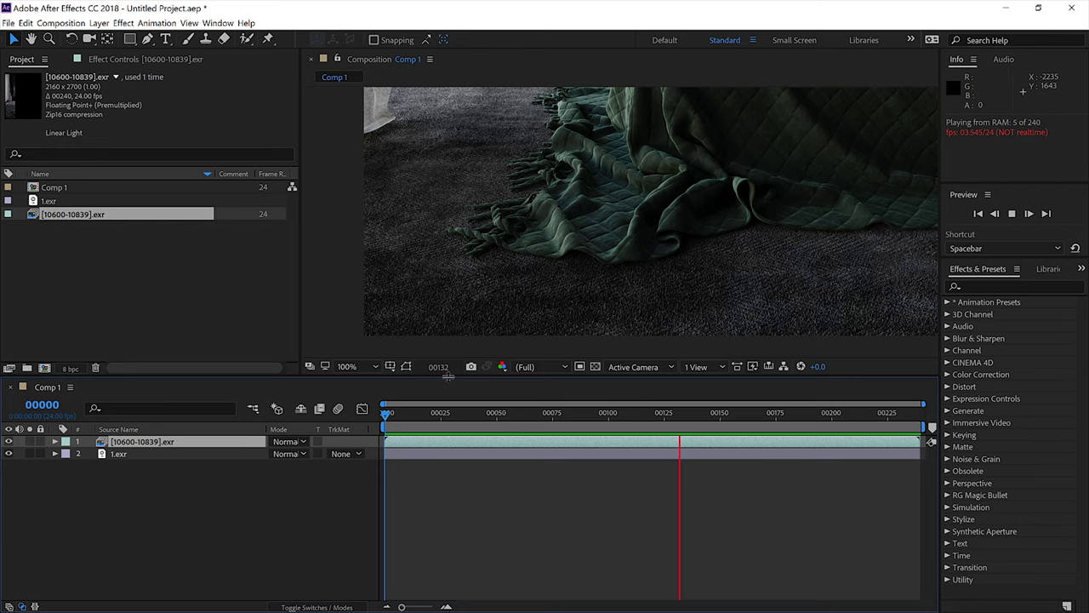
left_click(593, 418)
left_click(369, 367)
left_click(354, 381)
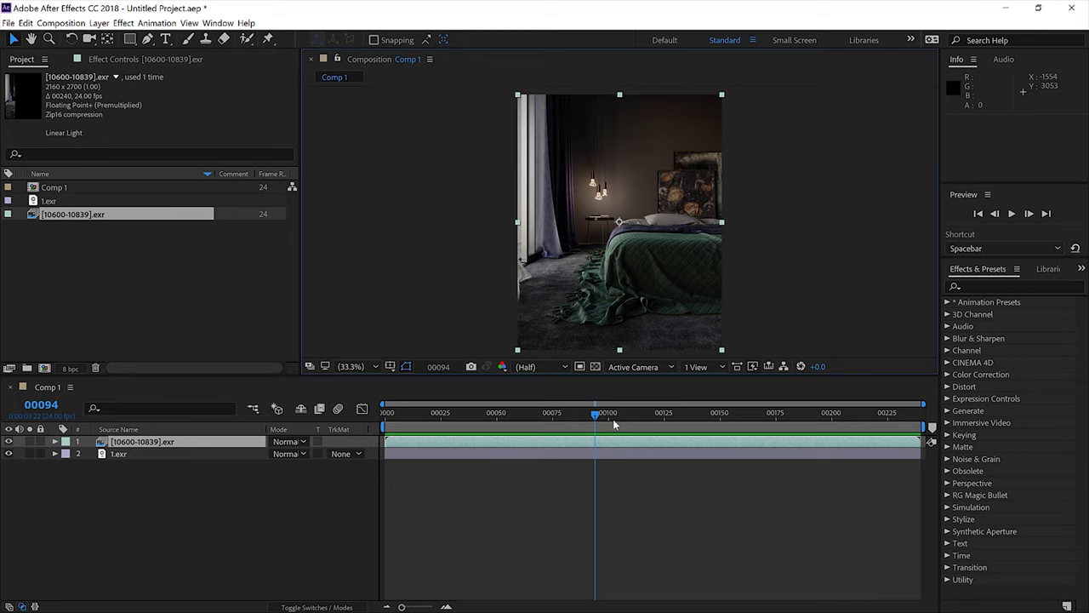
left_click_drag(595, 413, 495, 415)
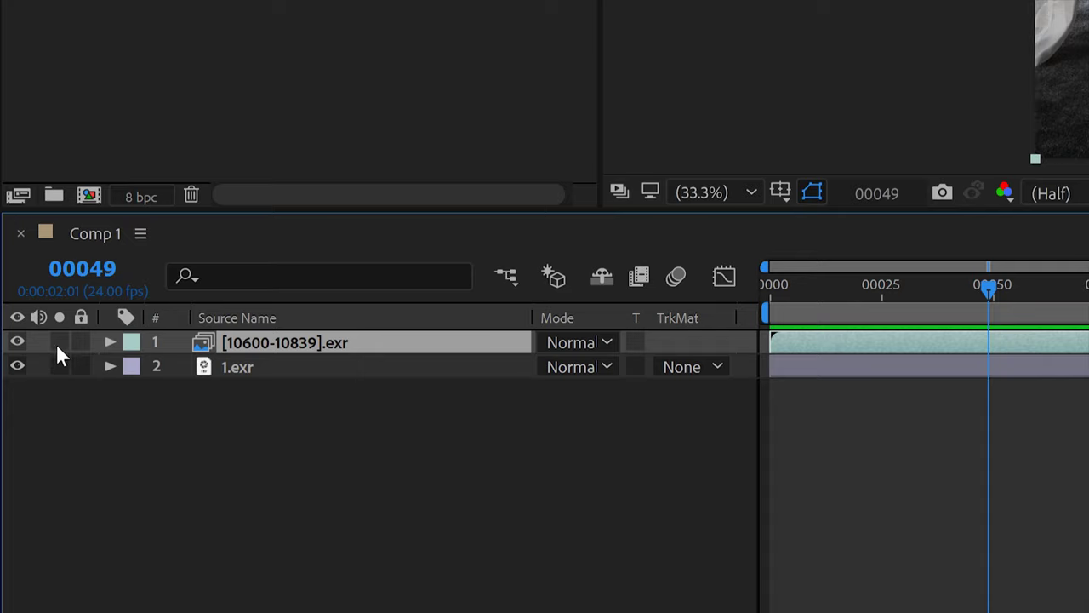
Step: Solo the sequence layer, draw a closed seven-point Pen mask around the curtains, and check it across the frames up to 234
left_click(58, 343)
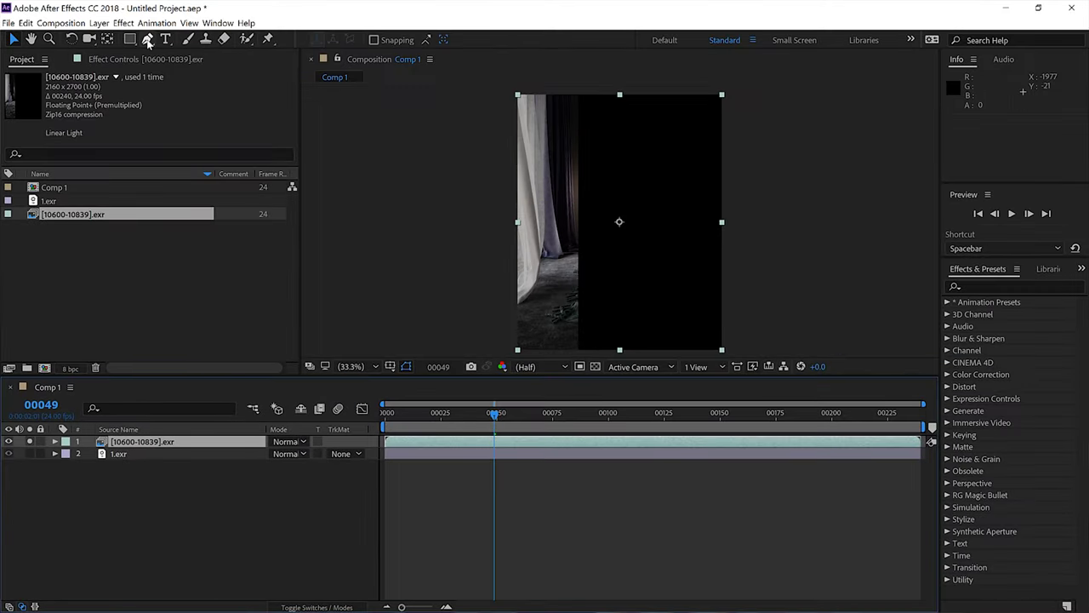
left_click(147, 40)
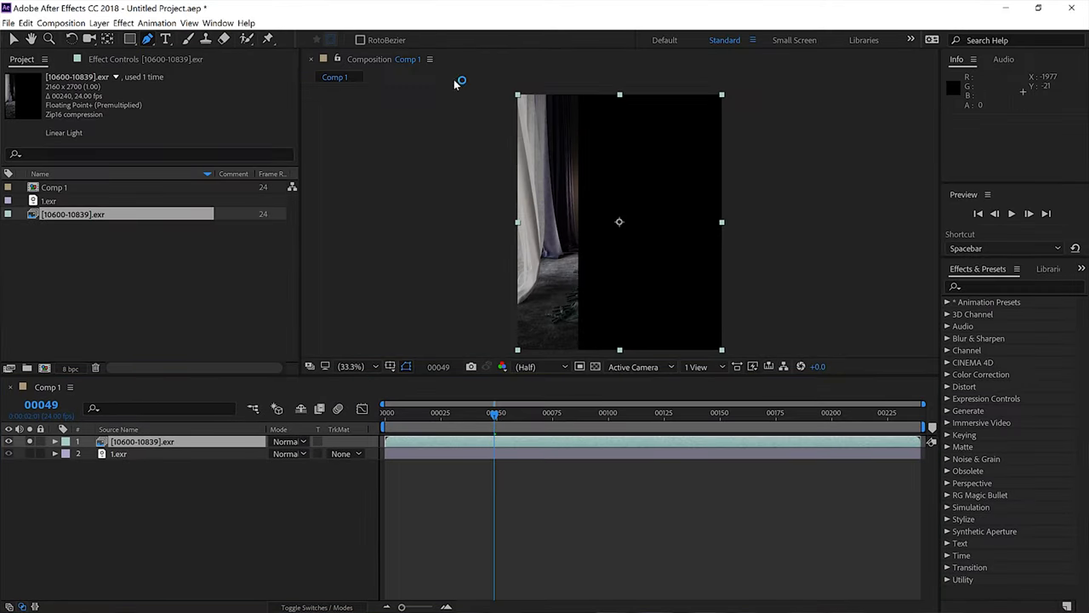
left_click(557, 94)
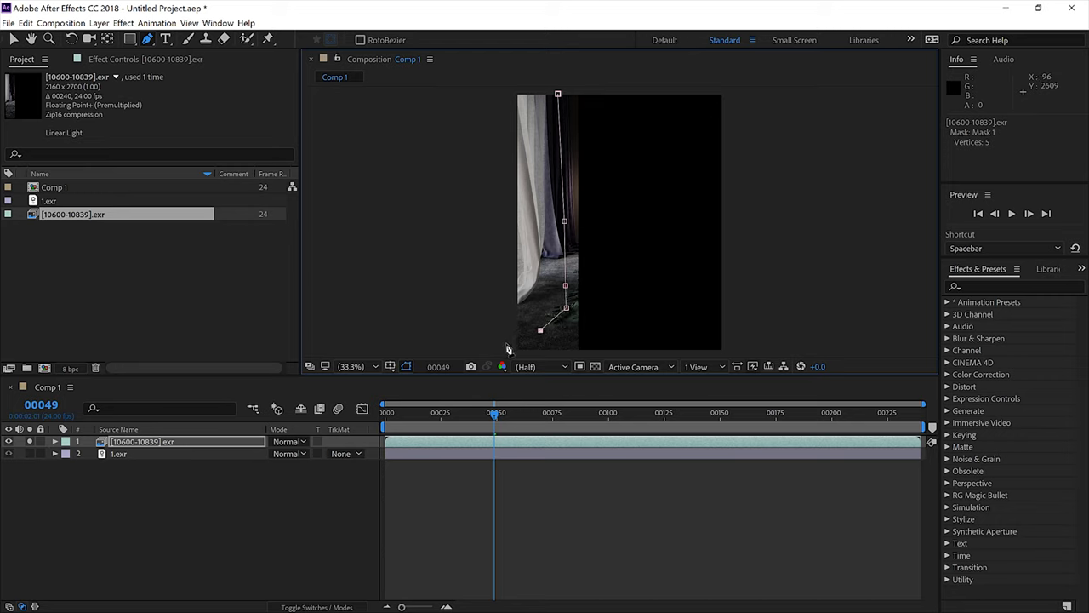
double_click(558, 95)
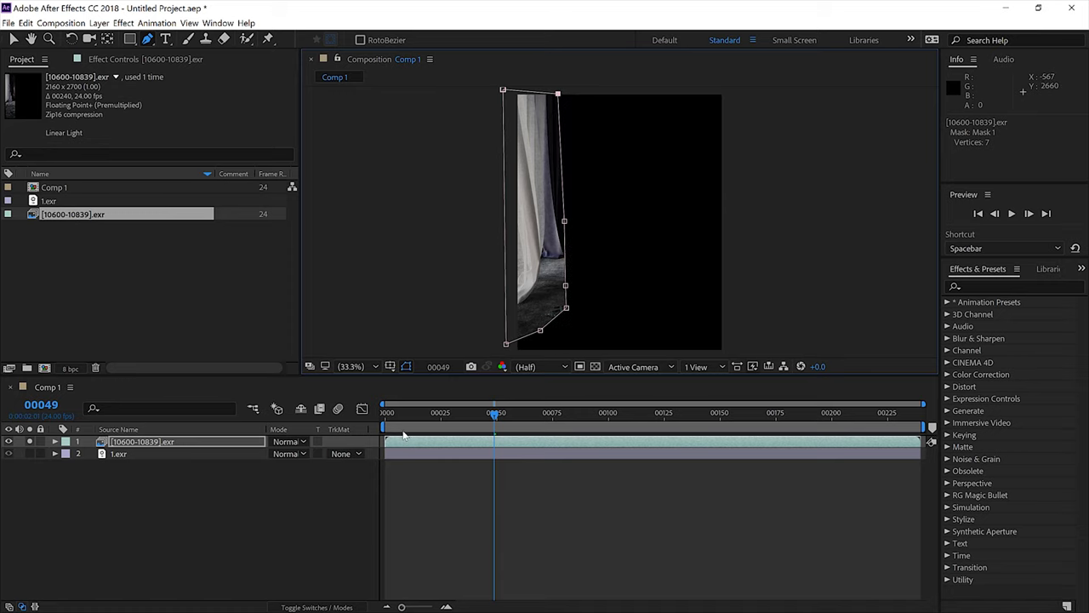
left_click_drag(389, 417, 907, 398)
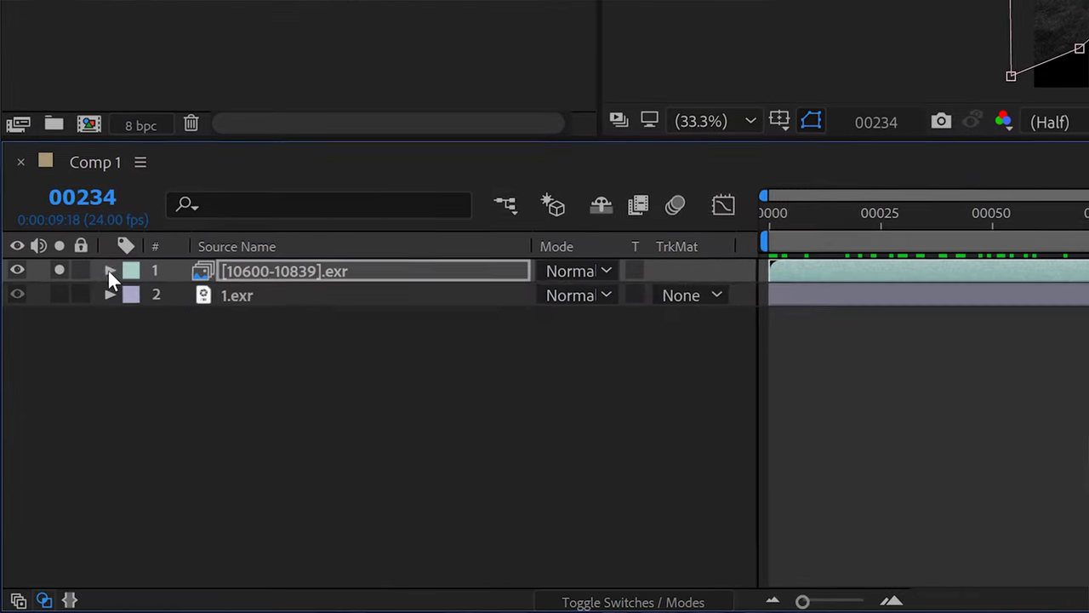
Step: Set the Mask Feather of the sequence layer's Mask 1 to 150 pixels in both directions
left_click(54, 440)
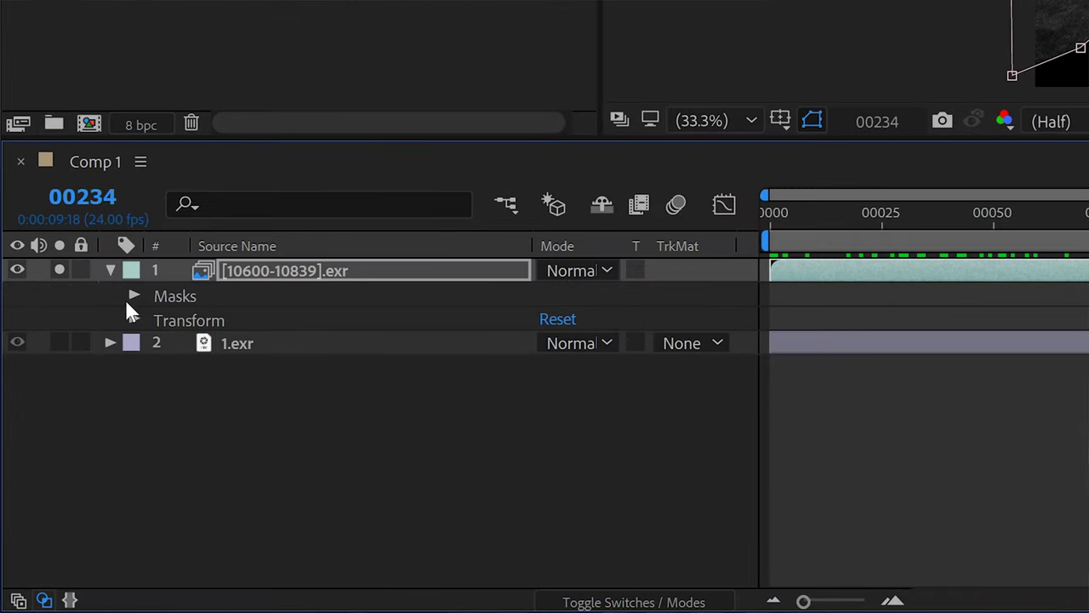
left_click(134, 296)
left_click(159, 319)
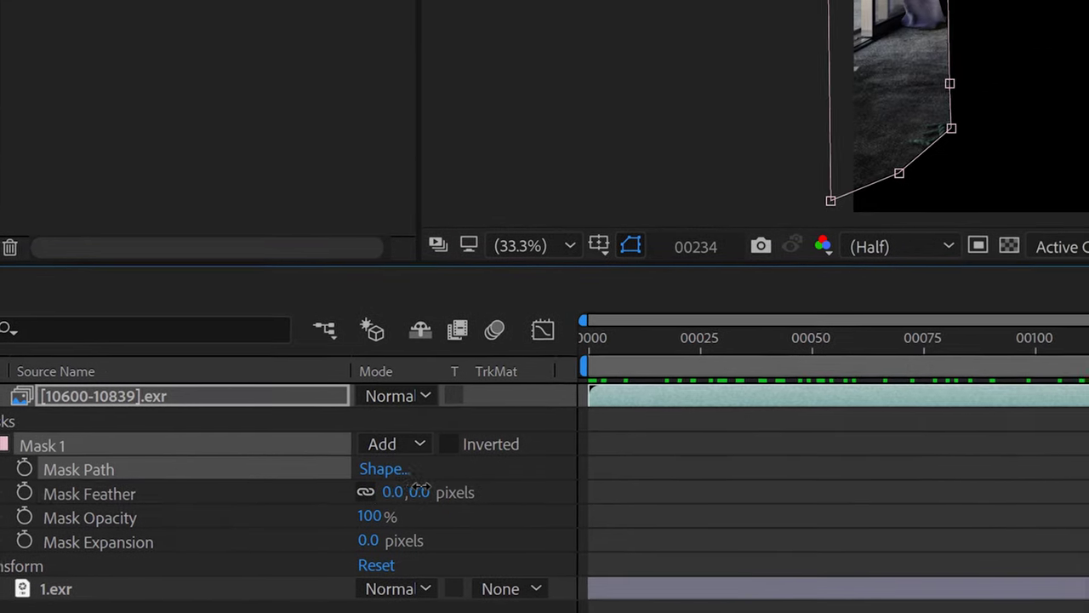
left_click_drag(603, 367, 627, 359)
left_click_drag(505, 479, 856, 461)
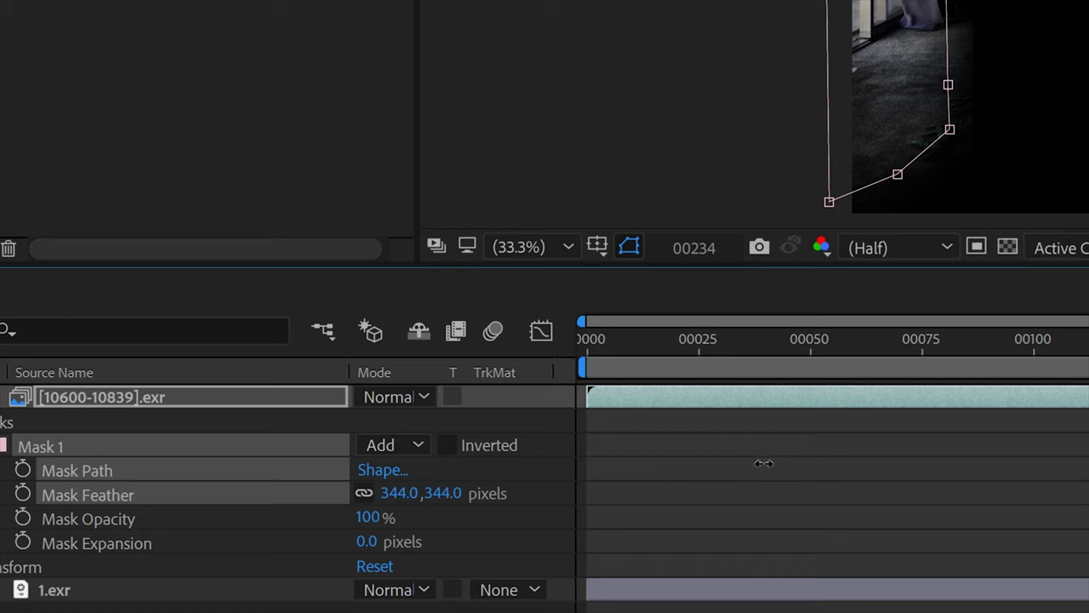
left_click_drag(652, 479, 634, 480)
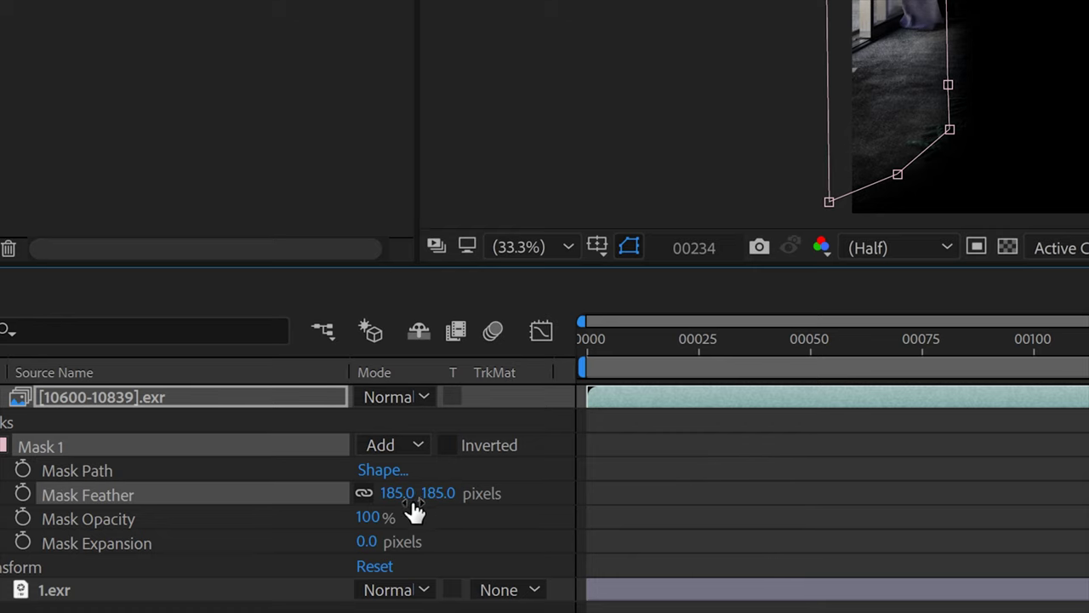
type("150")
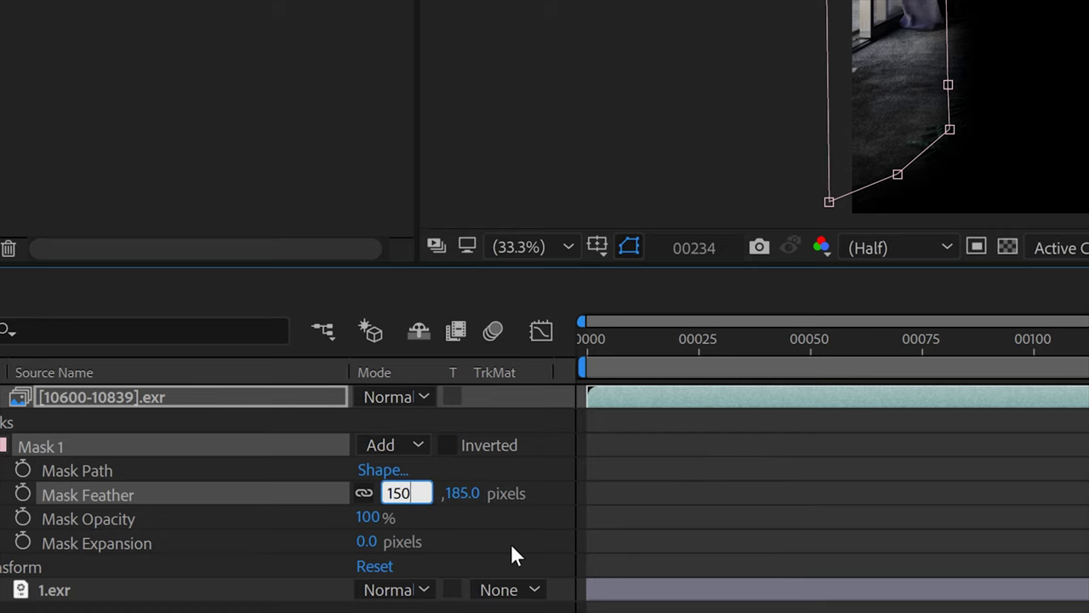
left_click(861, 405)
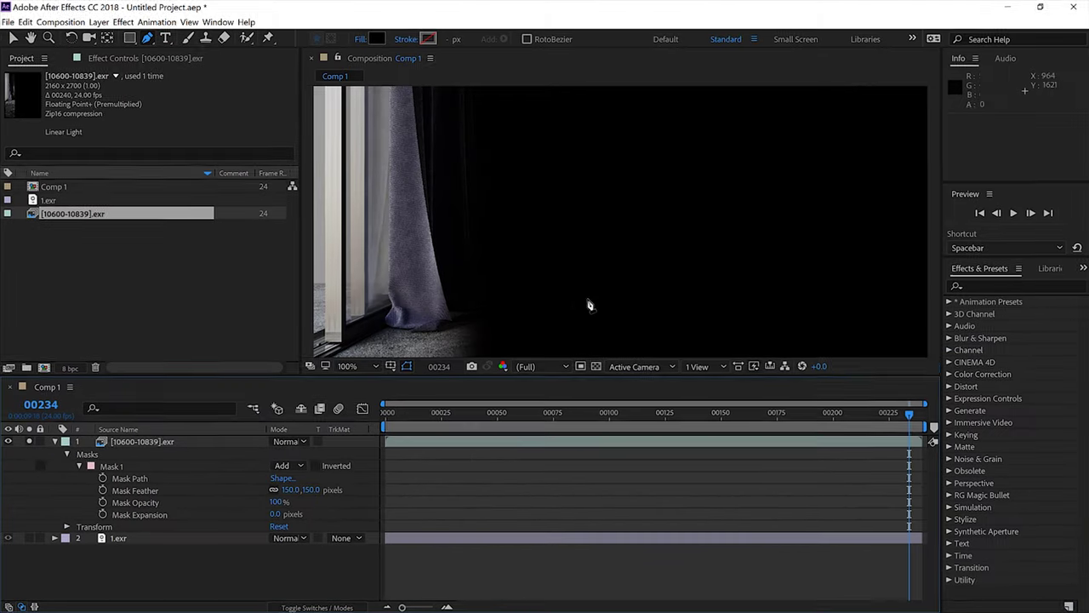
Step: Turn on the transparency grid and inspect the feathered curtain mask edge near the floor across frames 0 to 152
scroll(564, 204, "up", 1)
left_click_drag(564, 205, 683, 95)
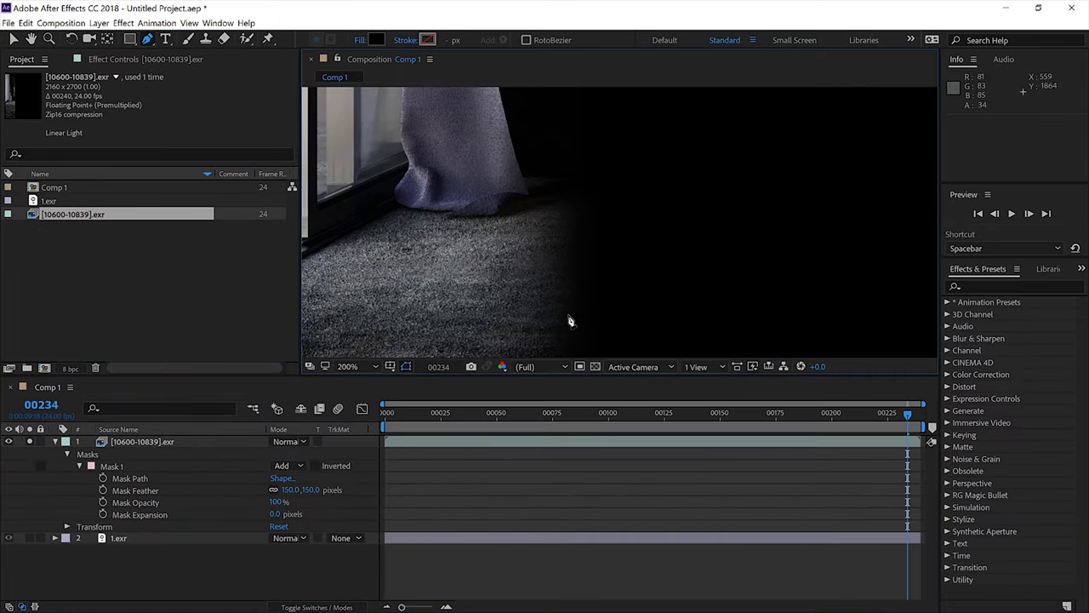
left_click(594, 366)
scroll(590, 287, "down", 1)
left_click_drag(590, 287, 590, 238)
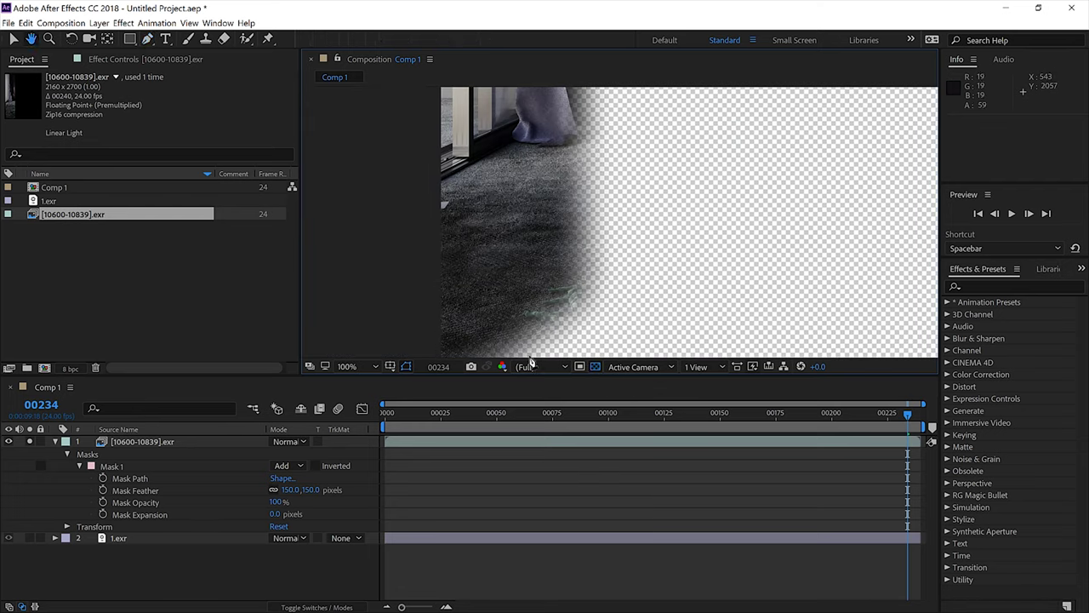
mouse_move(403, 412)
left_mouse_down()
mouse_move(354, 414)
mouse_move(412, 409)
mouse_move(383, 412)
left_mouse_up()
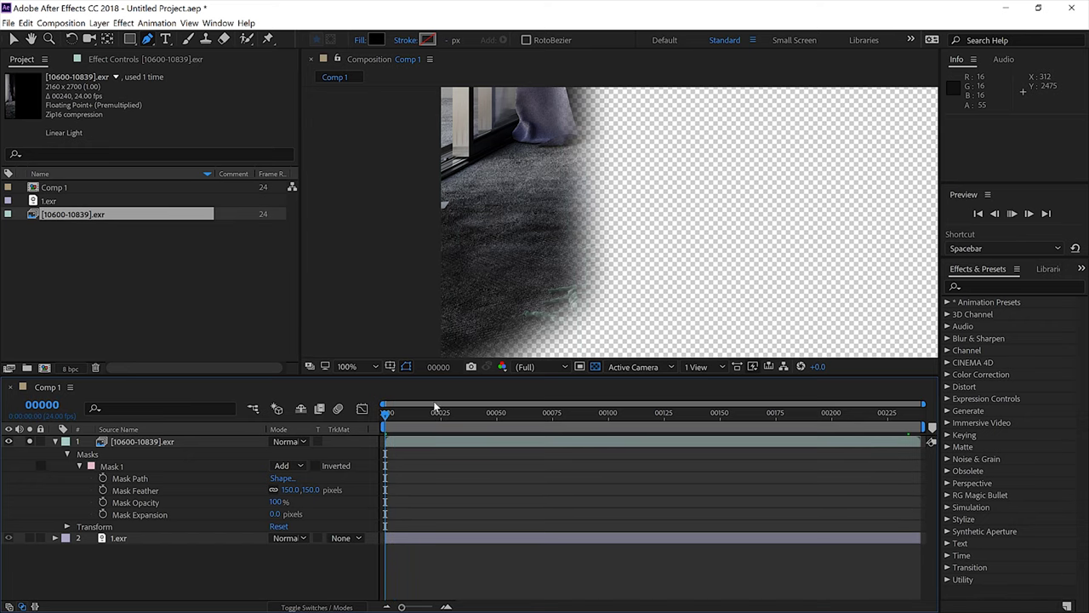
left_click_drag(390, 417, 723, 412)
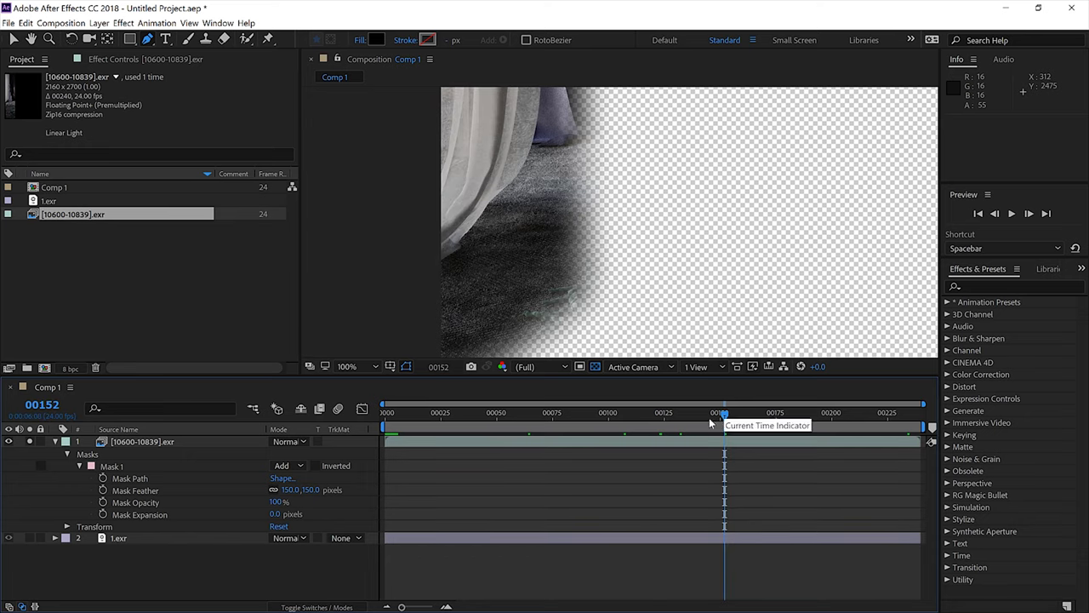
left_click(29, 442)
left_click(376, 366)
left_click(362, 480)
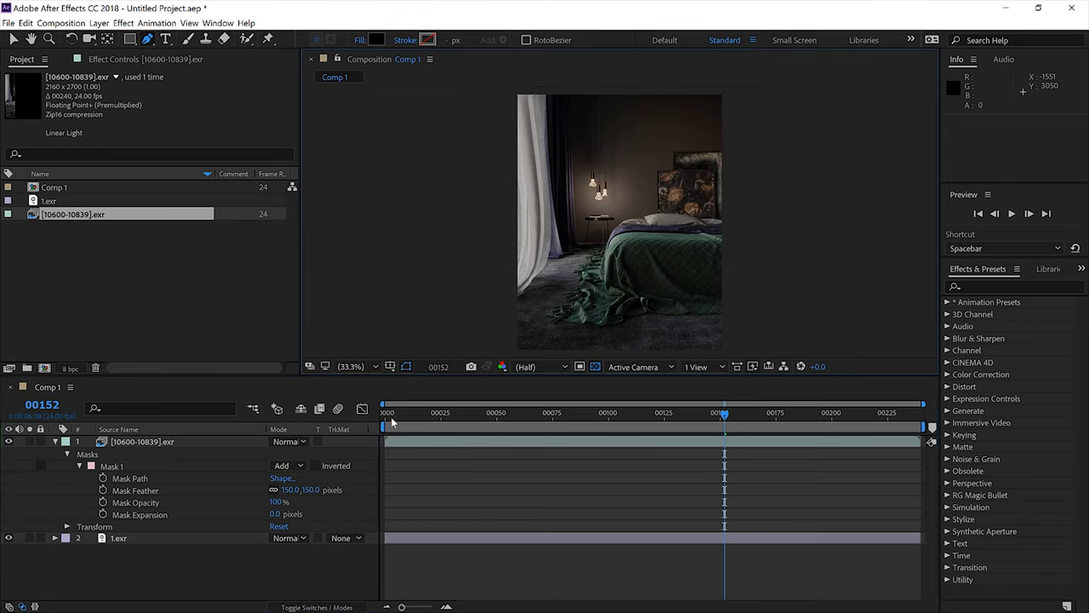
left_click_drag(400, 415, 375, 411)
key("space")
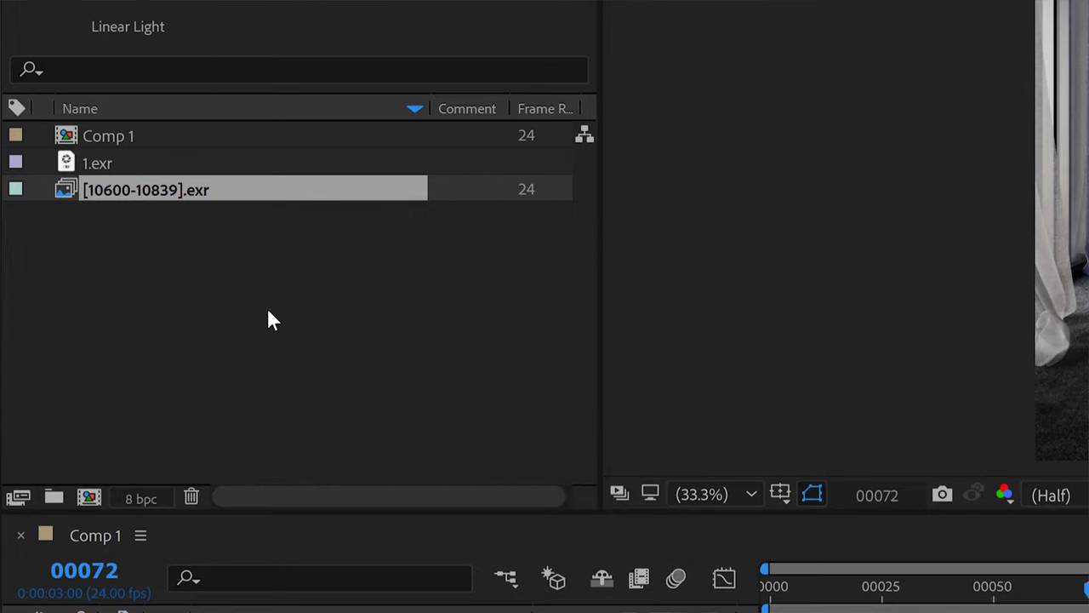
Step: Import the still mask render 1_CMasking_Mask.exr from the renderoutput folder as footage
right_click(136, 278)
mouse_move(357, 427)
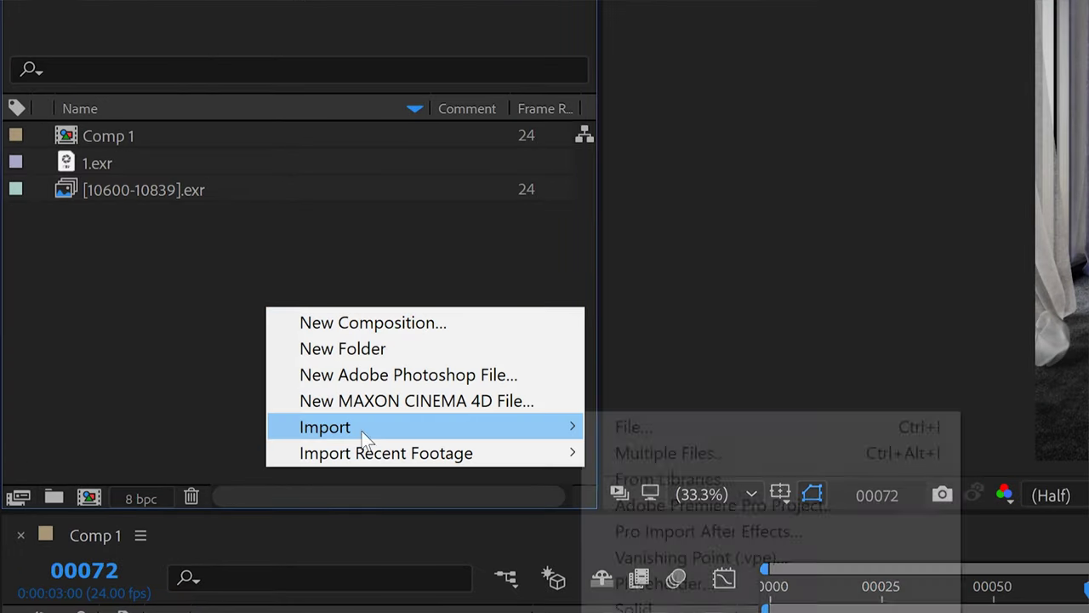
left_click(630, 426)
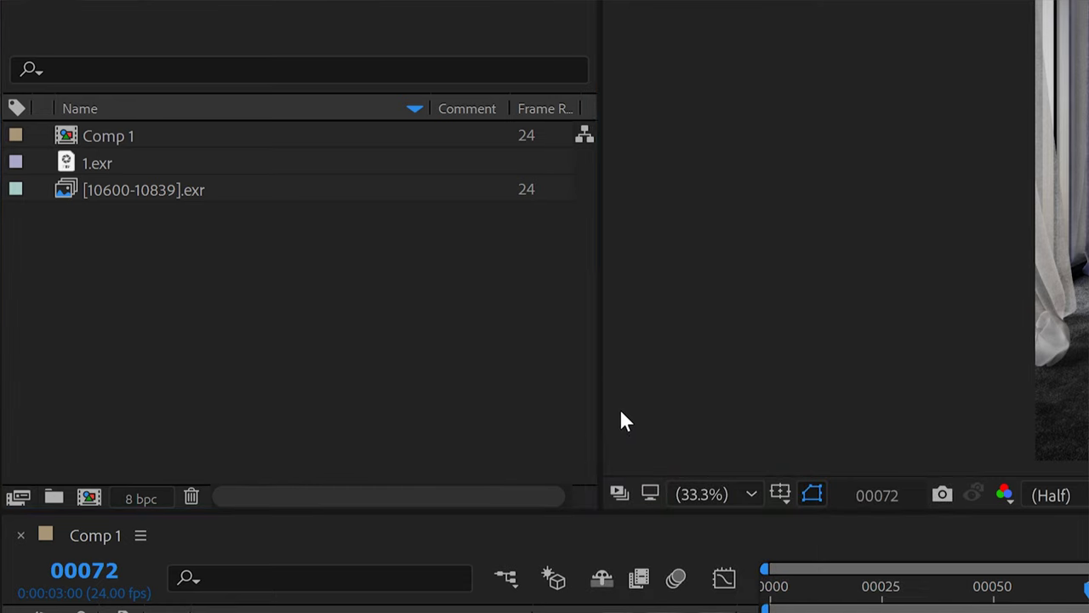
key("alt+Up")
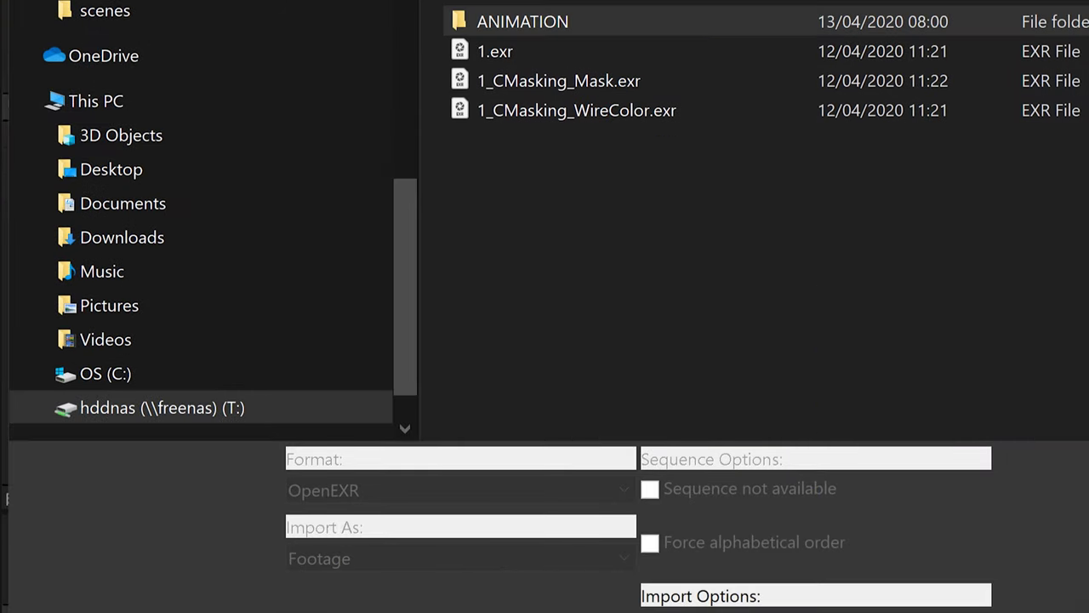
left_click(645, 82)
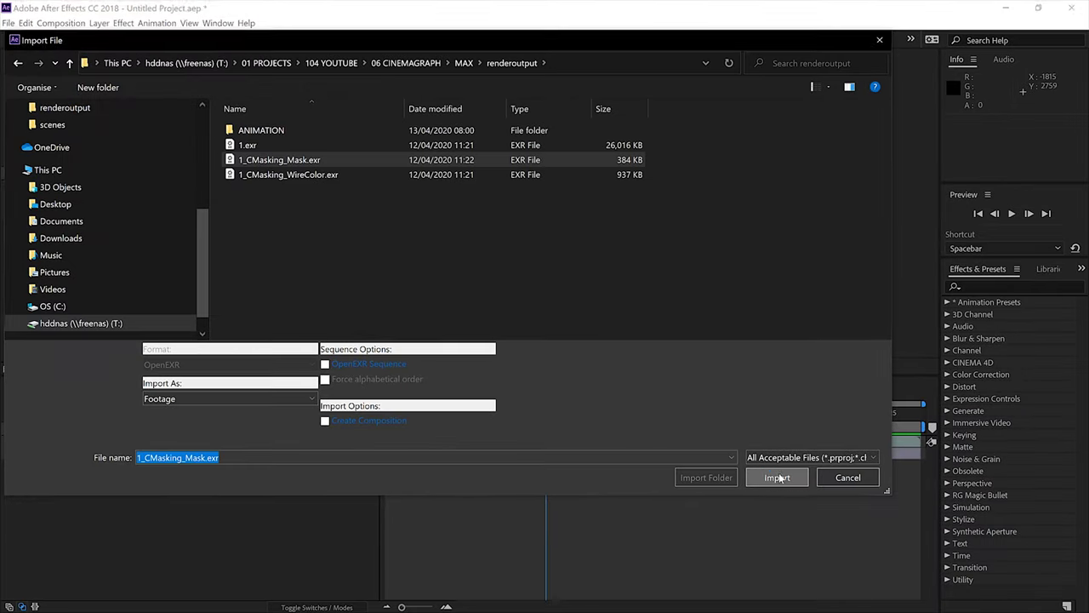
left_click(778, 477)
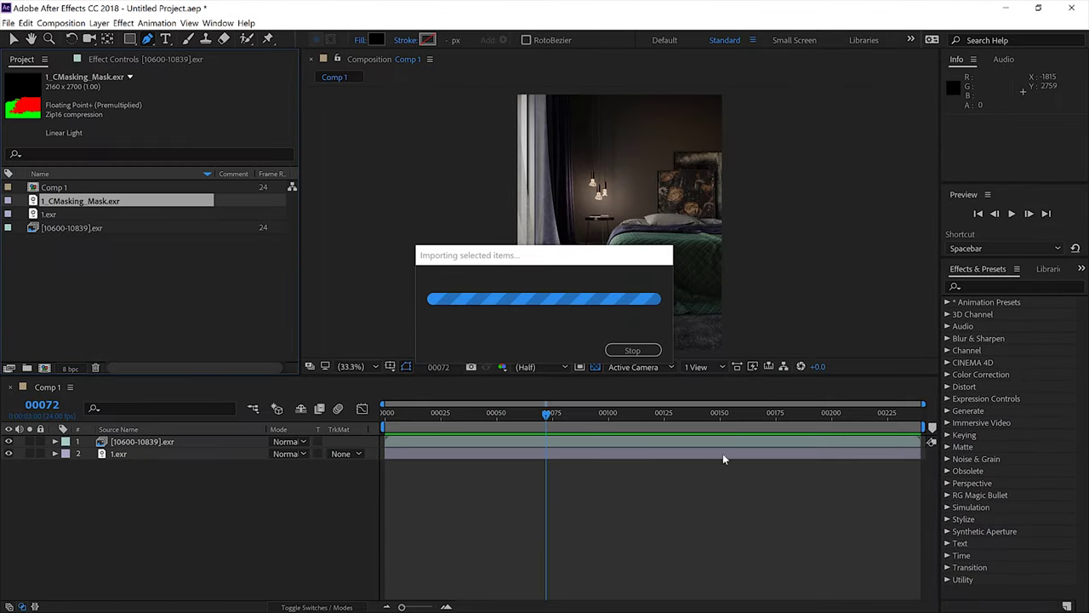
Step: Import the mask frames starting with 1_CMasking_Mask0600.exr from the ANIMATION folder as an OpenEXR sequence
right_click(62, 257)
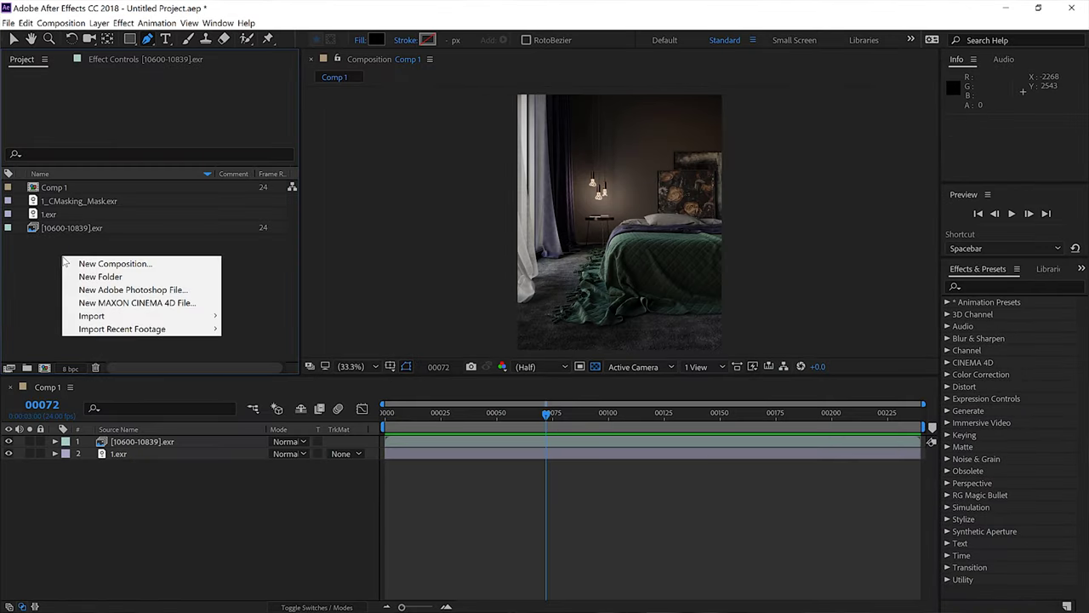
mouse_move(127, 318)
left_click(268, 317)
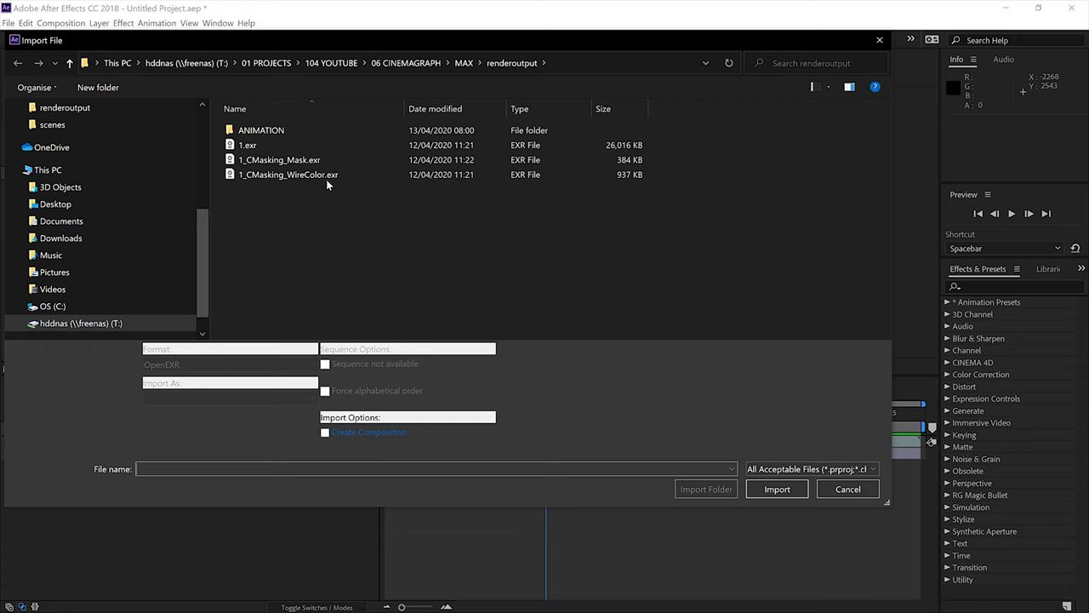
left_click(286, 129)
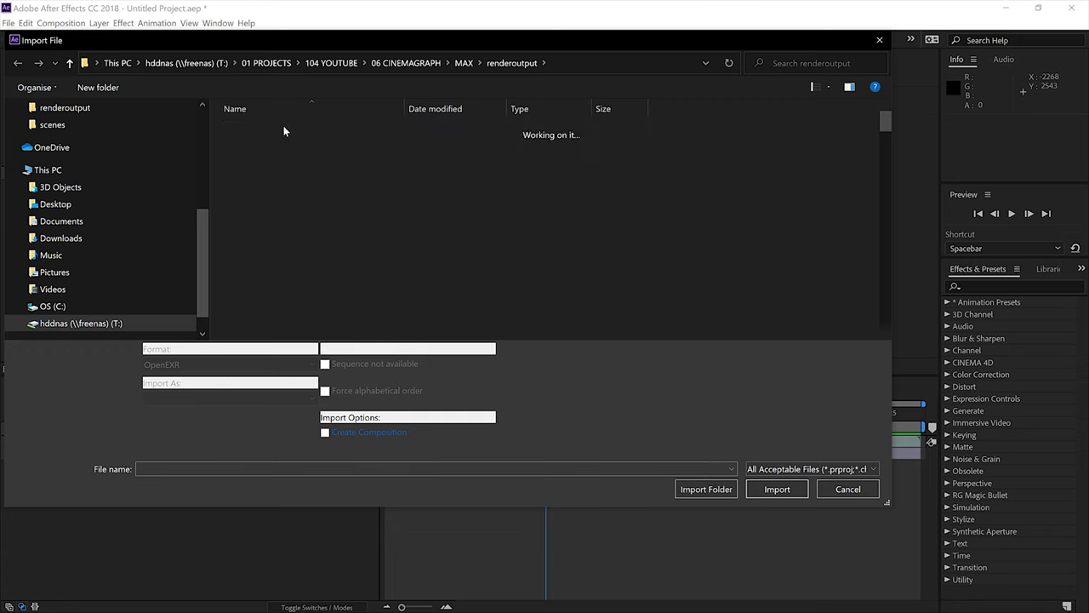
double_click(286, 129)
left_click(289, 129)
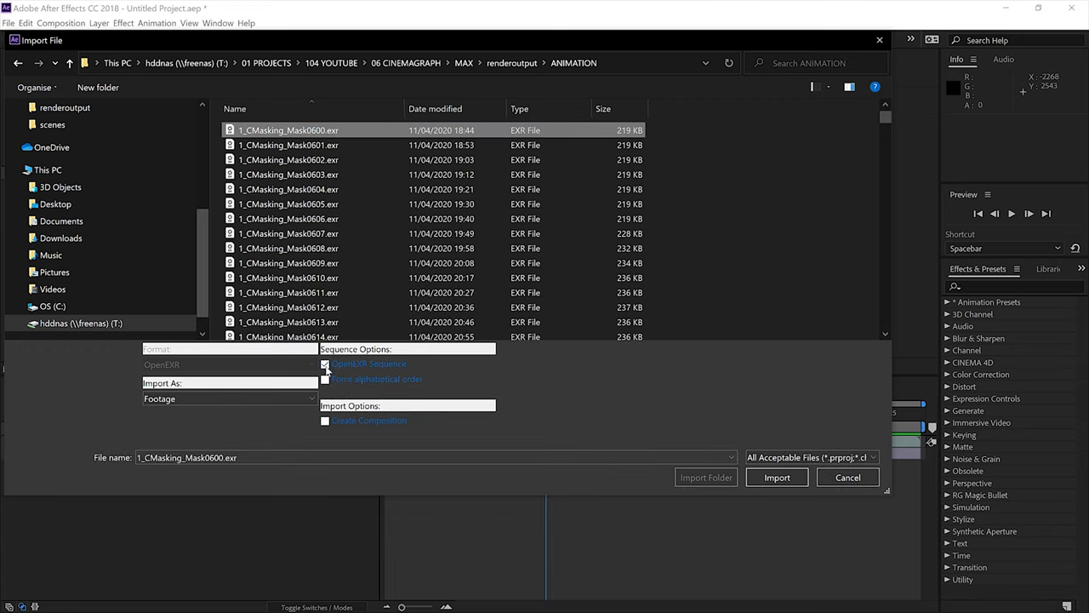
left_click(787, 479)
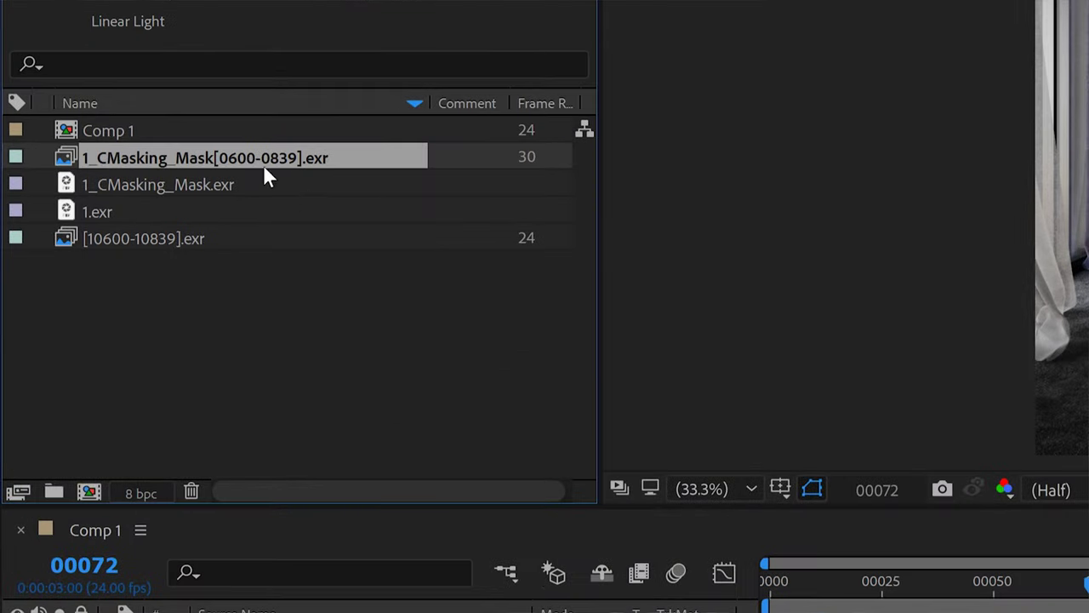
Step: Interpret the 1_CMasking_Mask[0600-0839].exr footage at an assumed frame rate of 24 frames per second
right_click(139, 196)
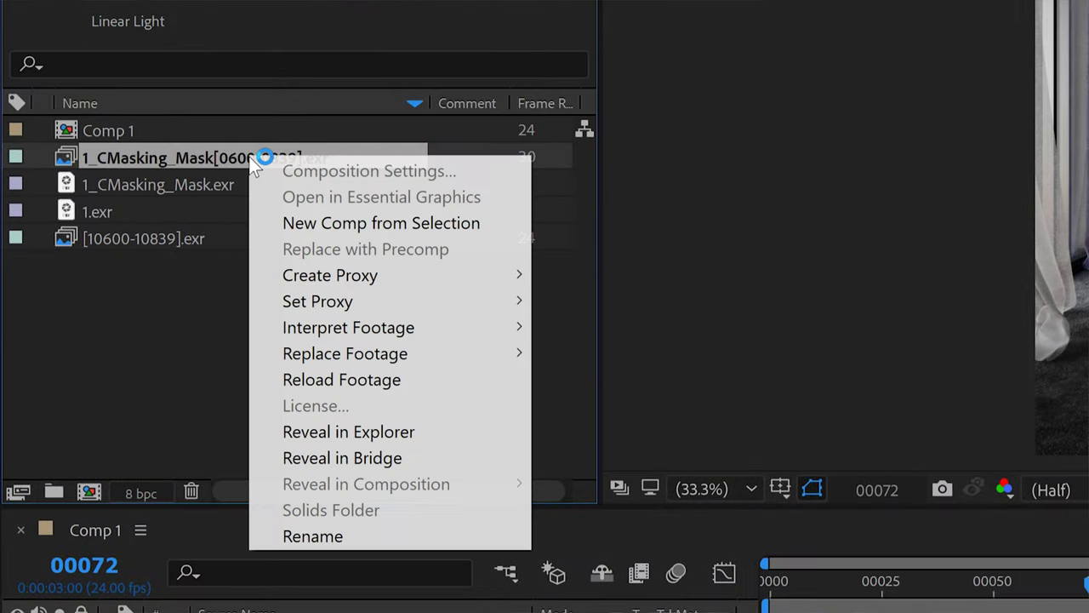
mouse_move(360, 327)
left_click(627, 328)
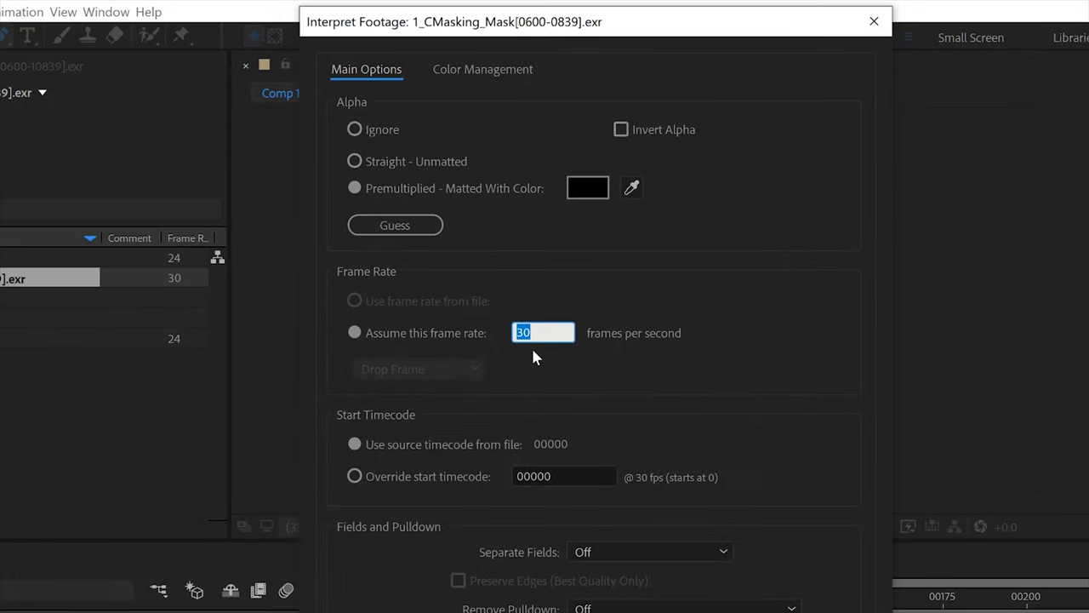
type("24")
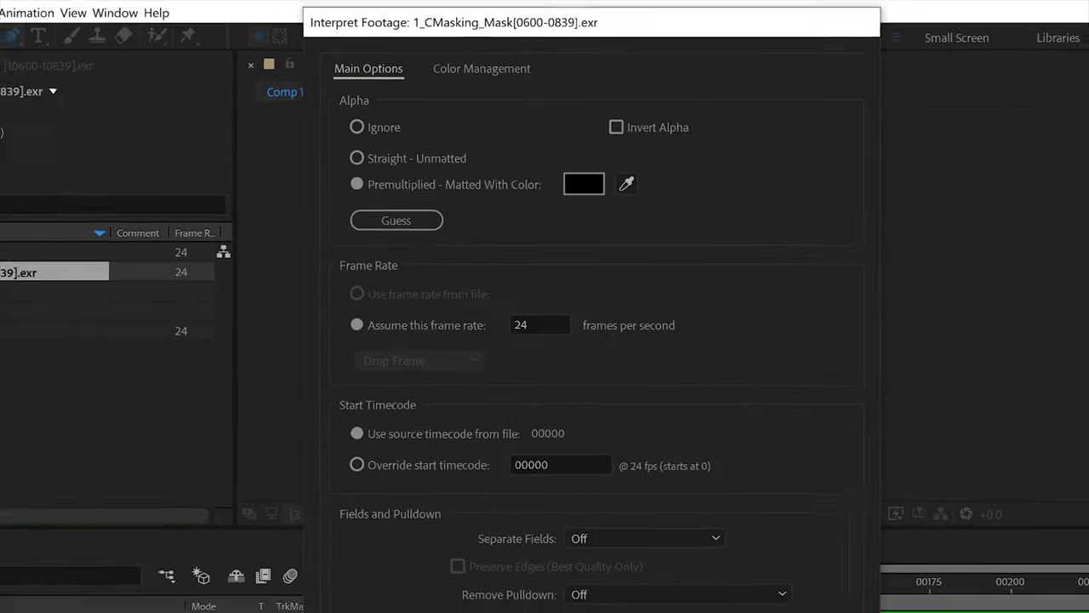
key("Return")
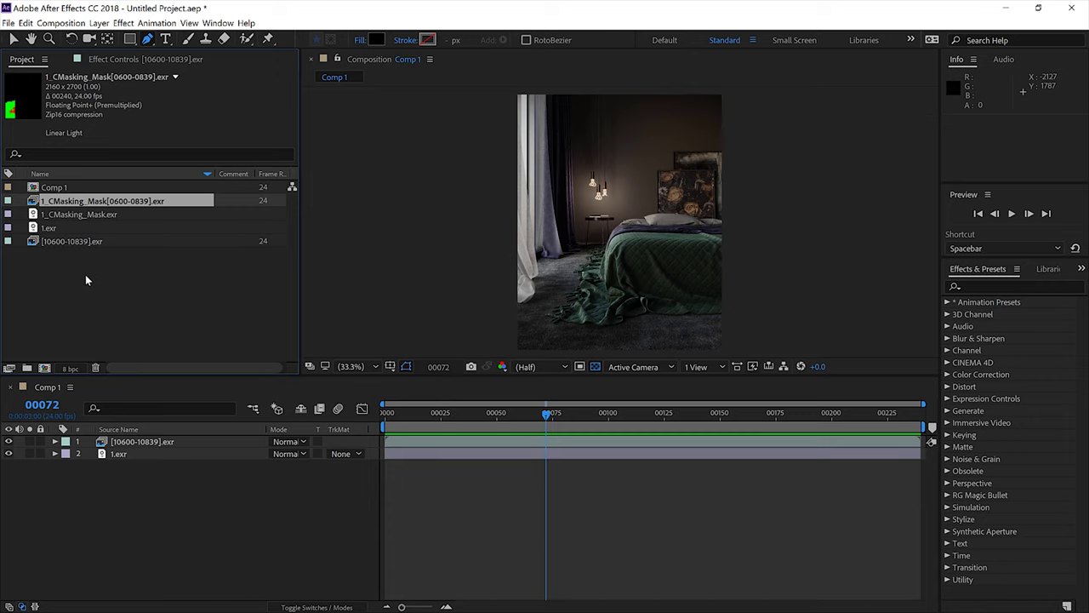
left_click(85, 274)
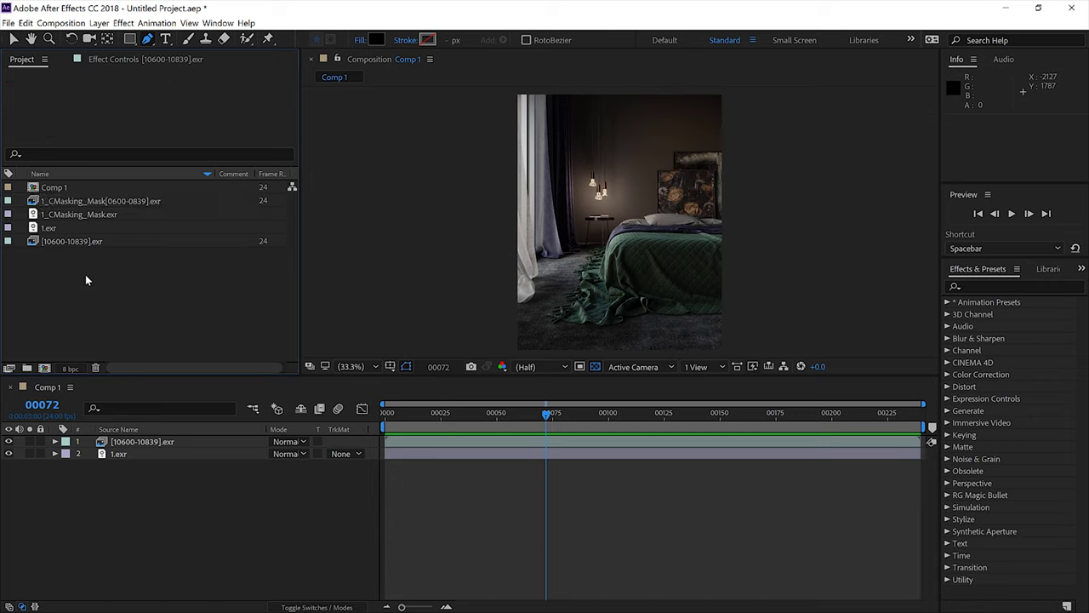
Step: Add 1_CMasking_Mask.exr to the top of Comp 1 with 1_CMasking_Mask[0600-0839].exr above it, and scrub to frame 152
left_click(73, 217)
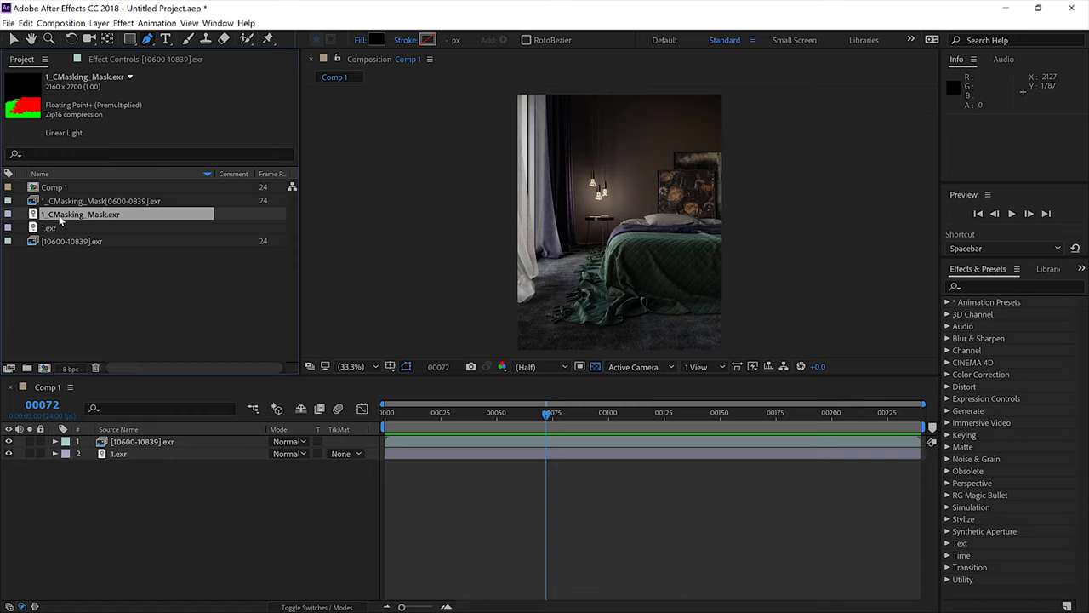
left_click_drag(159, 434, 162, 439)
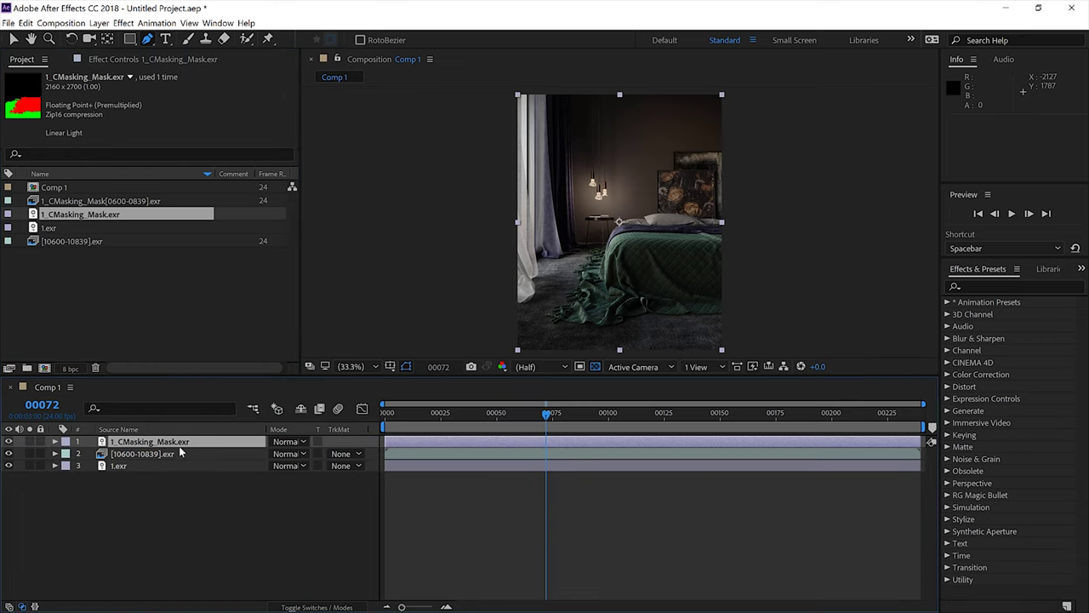
left_click(77, 201)
left_click_drag(214, 432, 220, 442)
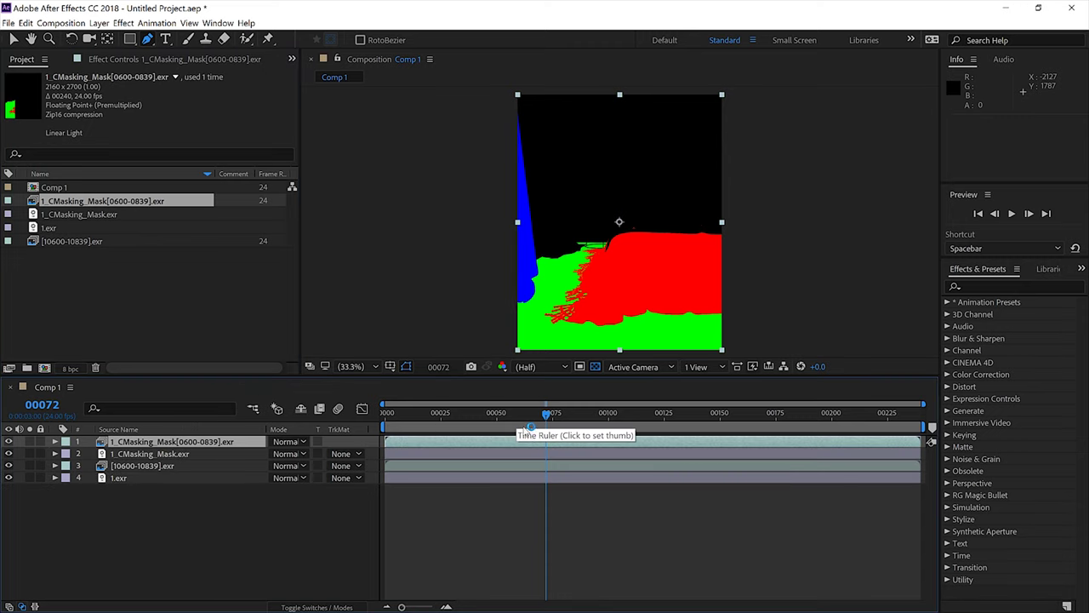
left_click_drag(551, 417, 733, 423)
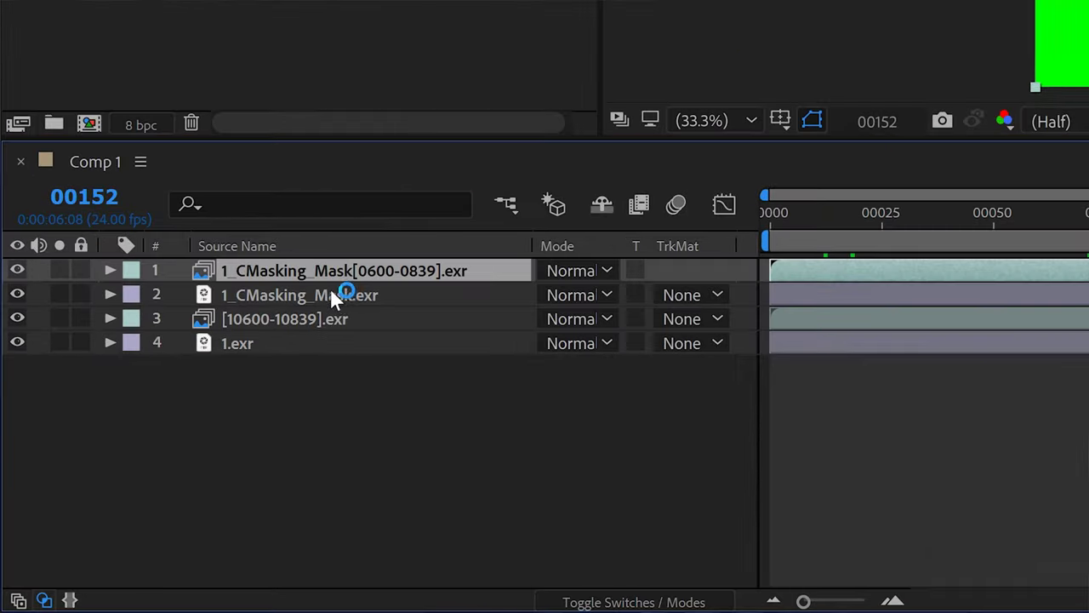
Step: Pre-compose the two CMasking_Mask layers into a new composition named "mask", moving all attributes into it
left_click(250, 372)
left_click(250, 362, "shift")
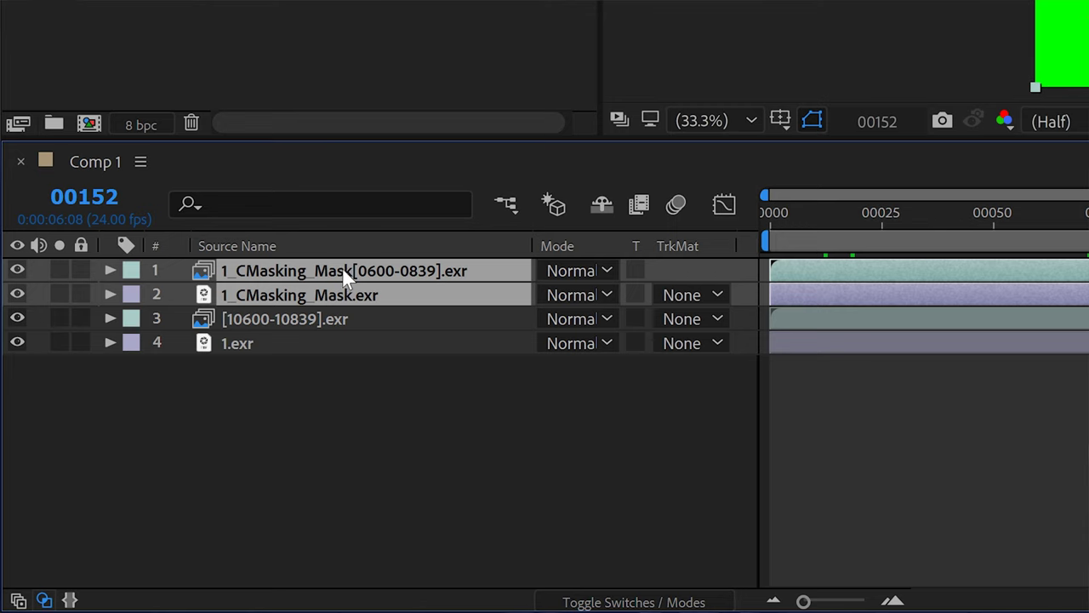
right_click(347, 280)
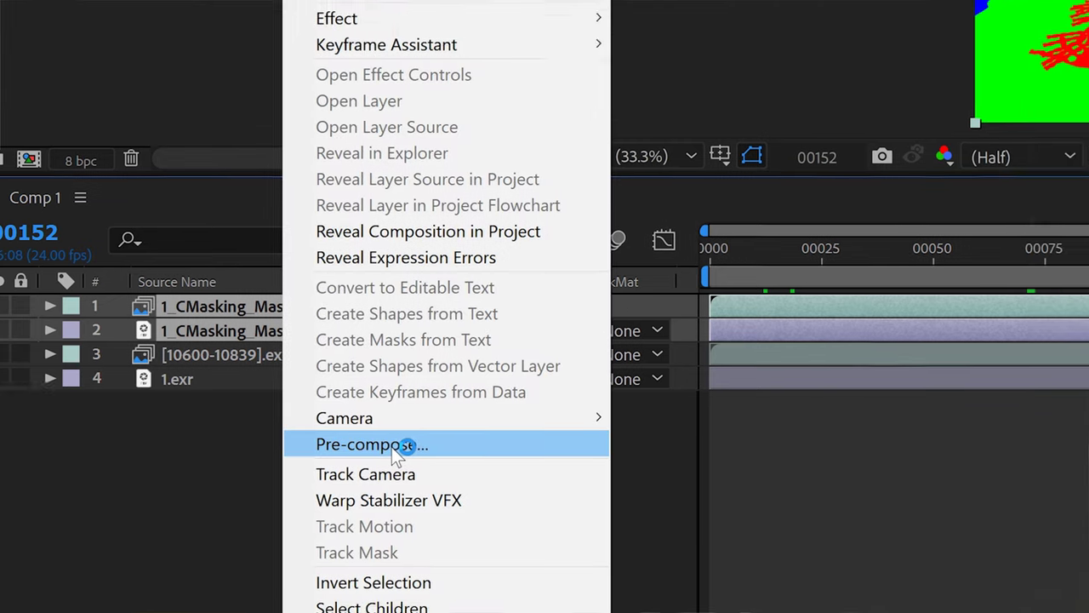
left_click(448, 410)
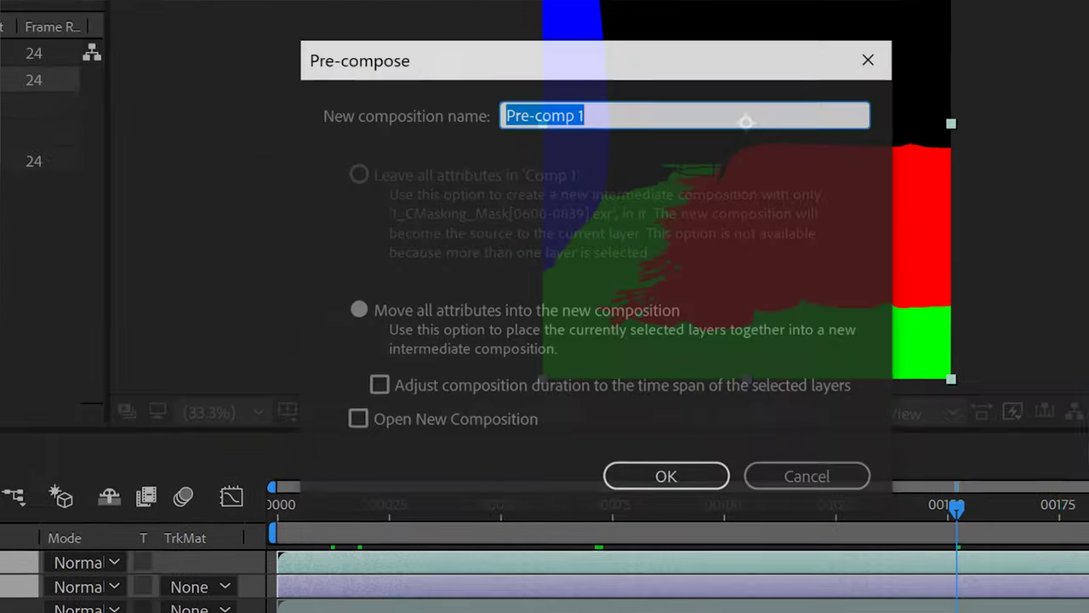
type("mask")
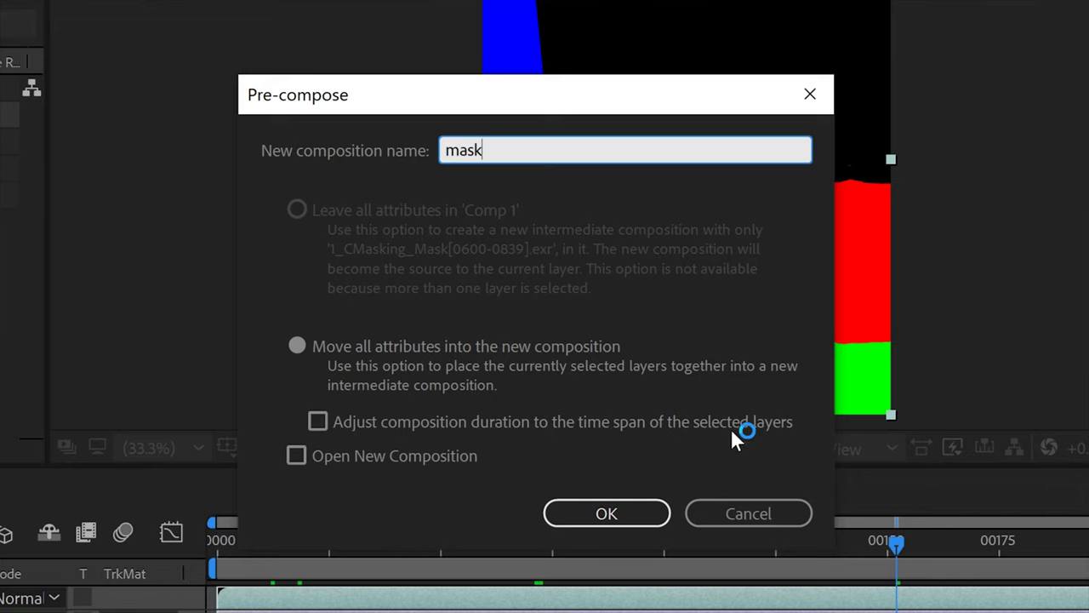
left_click(652, 523)
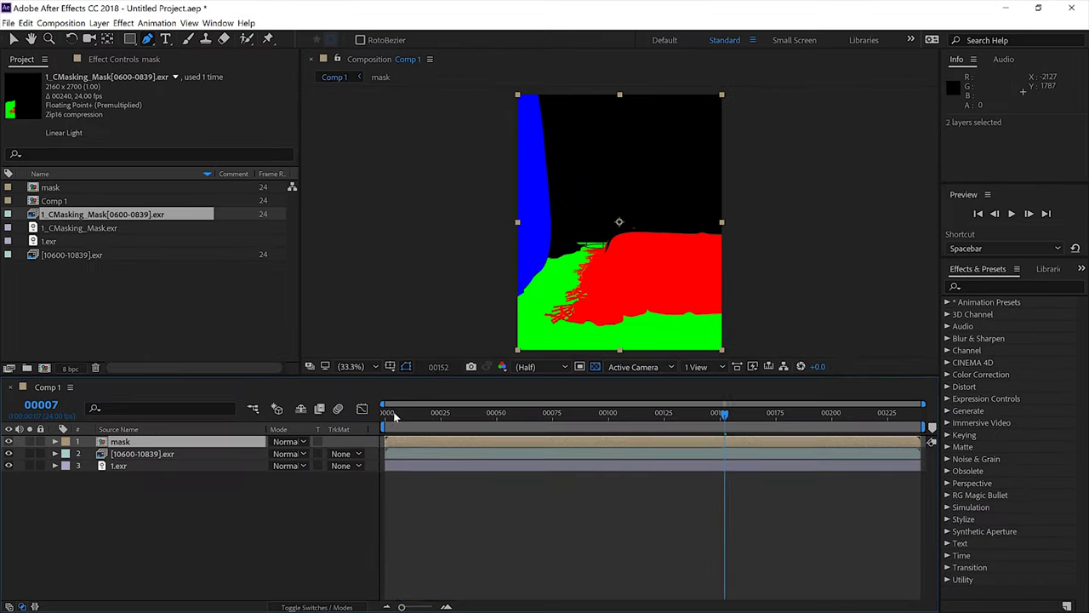
Step: Preview the pre-composed mask animation from the start and return to frame 0
left_click(388, 414)
key("space")
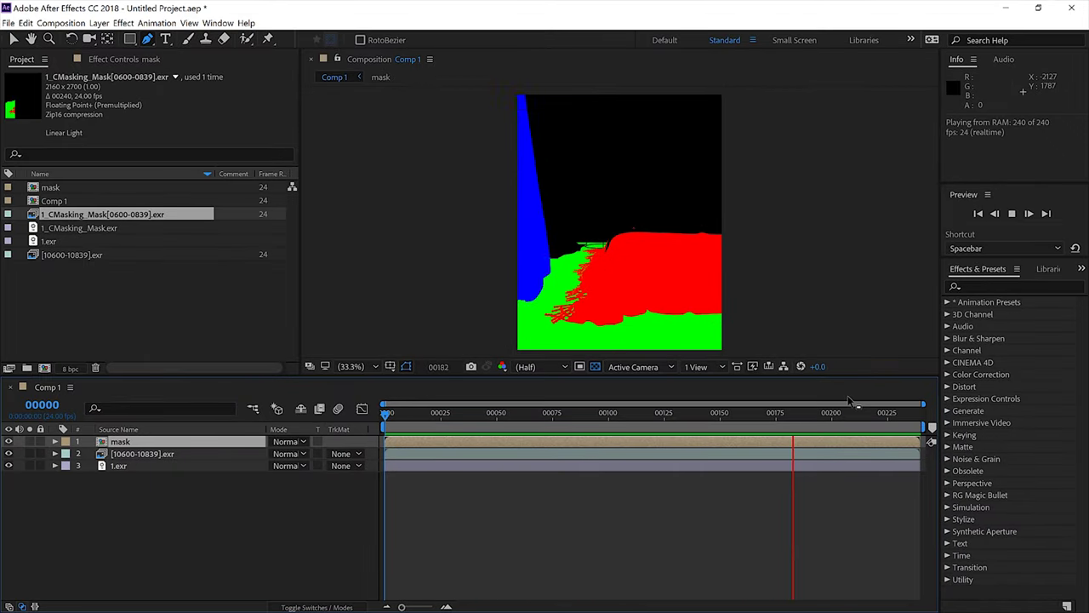
left_click(425, 415)
left_click_drag(425, 415, 386, 414)
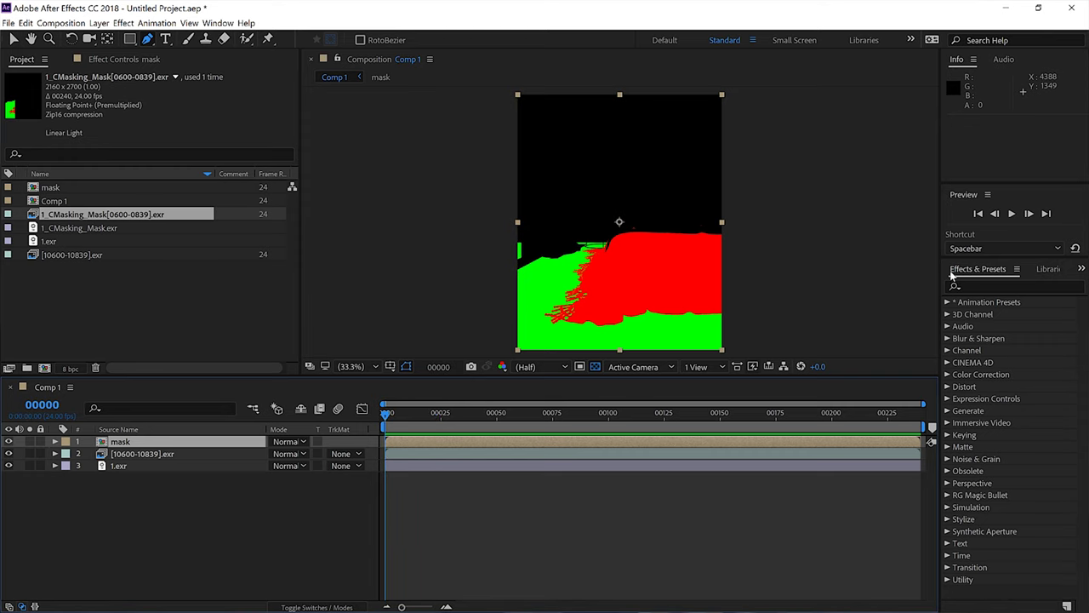
Step: Find the Shift Channels effect by searching for "shi" and apply it to the mask layer in Comp 1
left_click(981, 287)
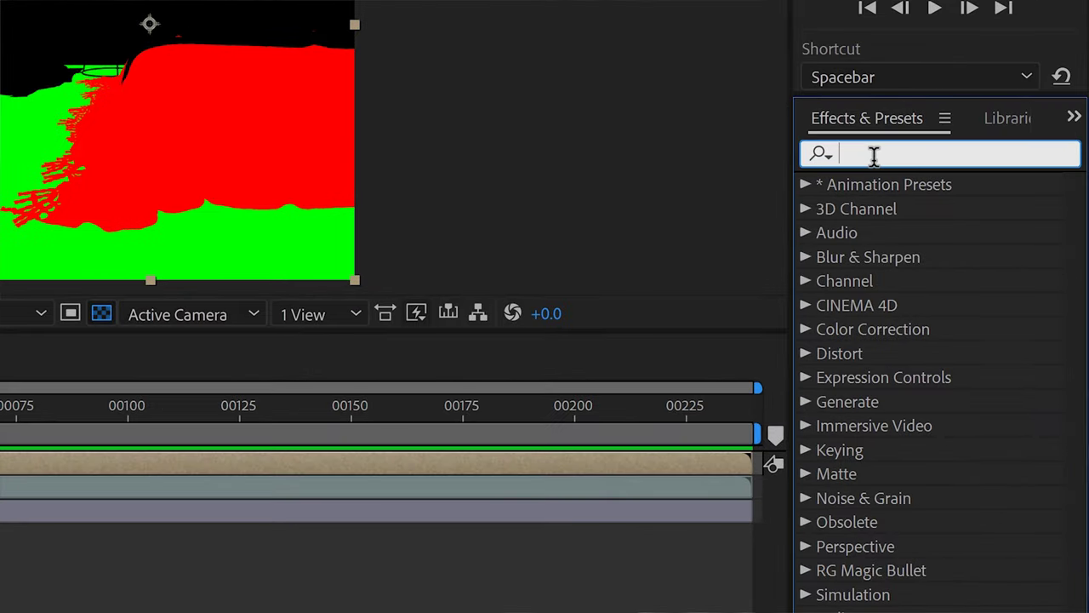
type("shi")
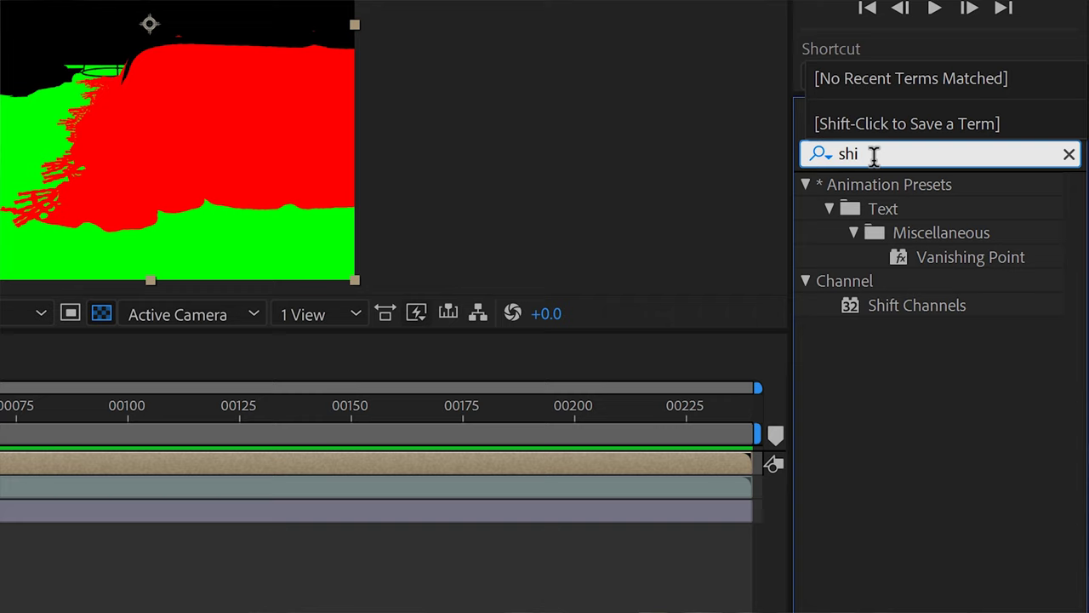
left_click_drag(949, 310, 464, 443)
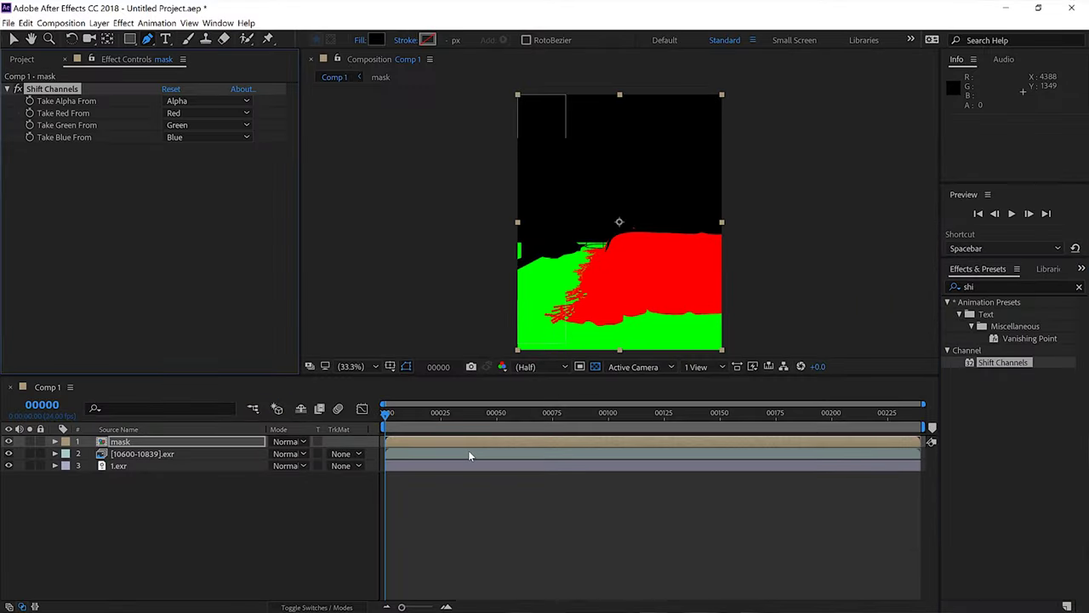
Step: Set Shift Channels to take alpha from Red on the mask layer, and duplicate that layer twice
key("v")
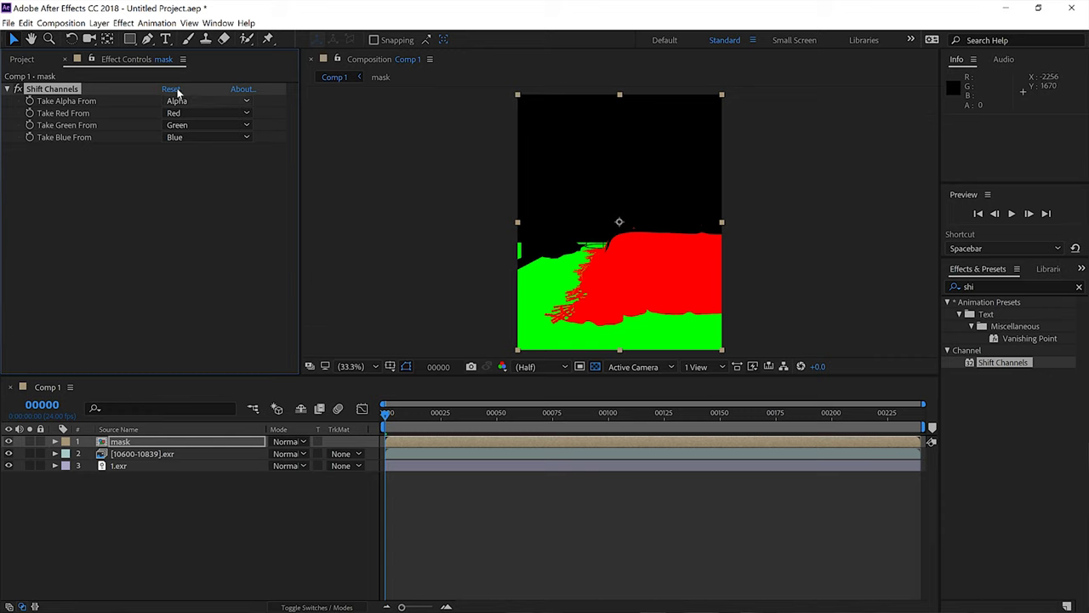
left_click(194, 102)
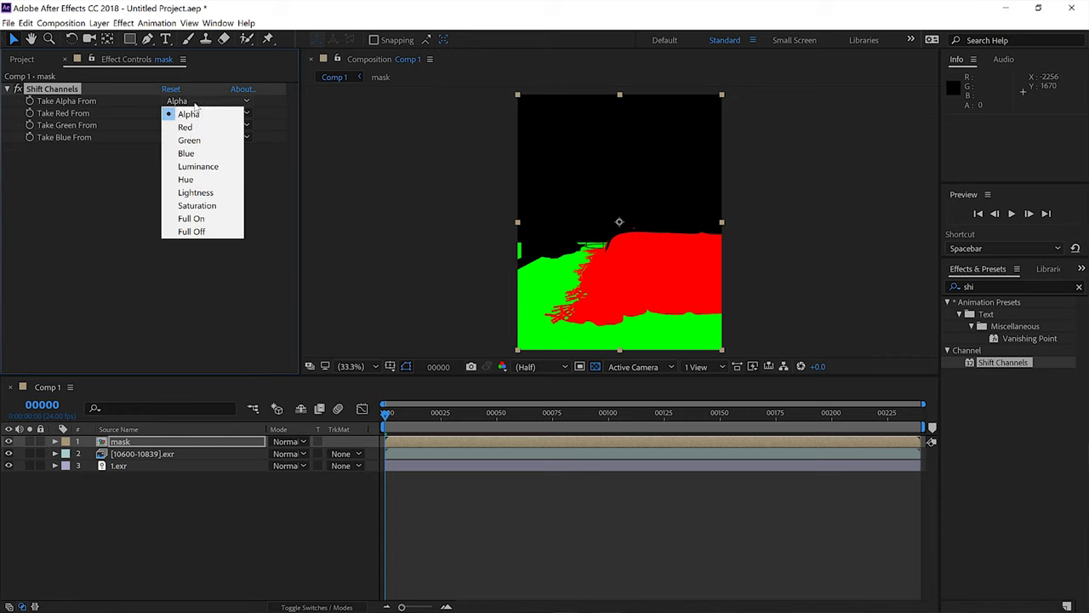
left_click(189, 124)
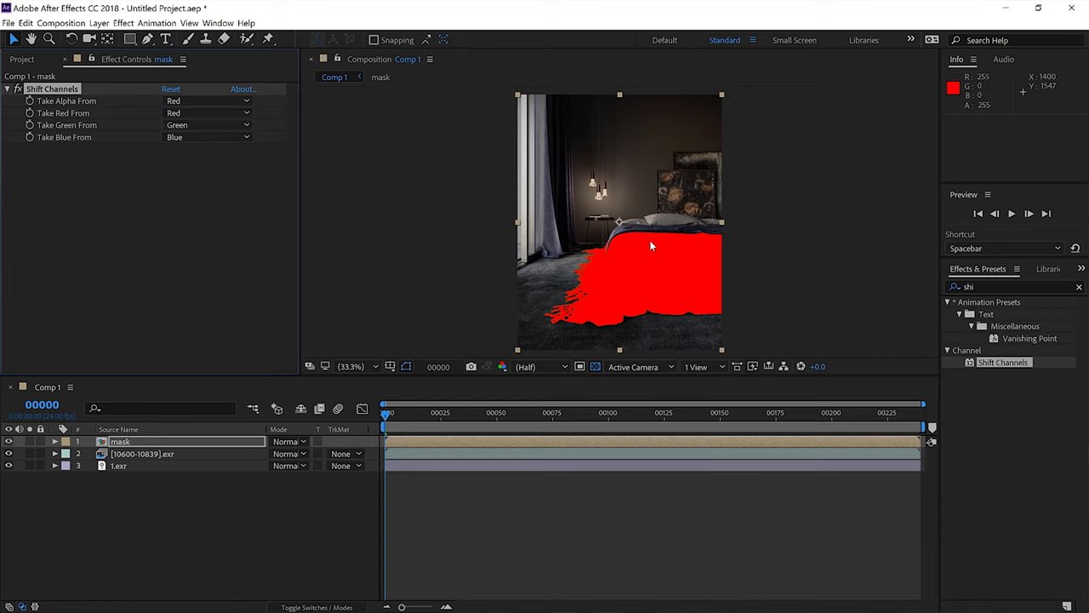
left_click(296, 490)
left_click(150, 444)
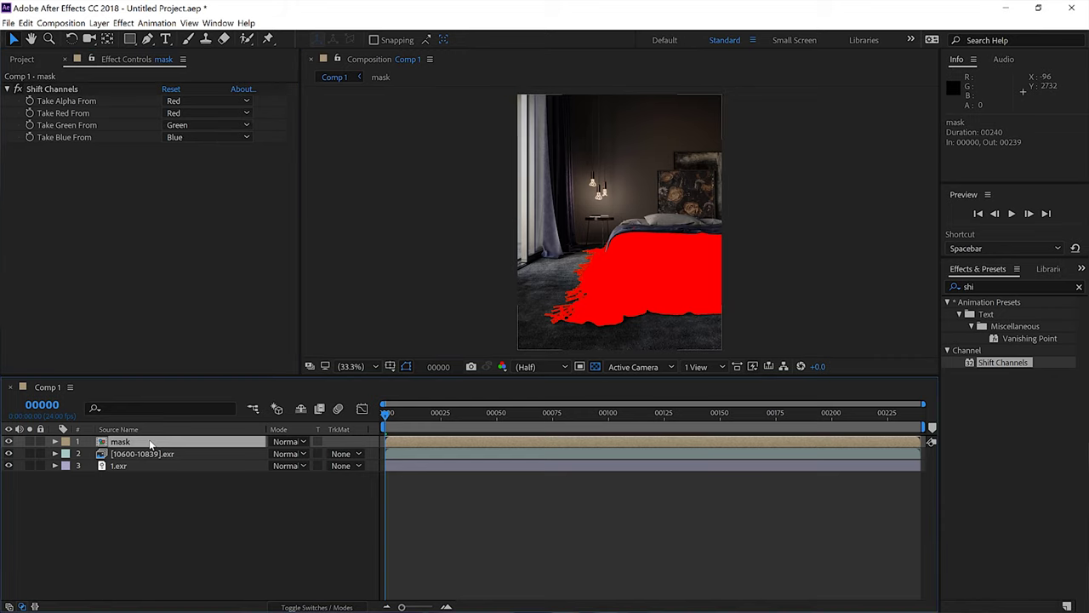
key("ctrl+d")
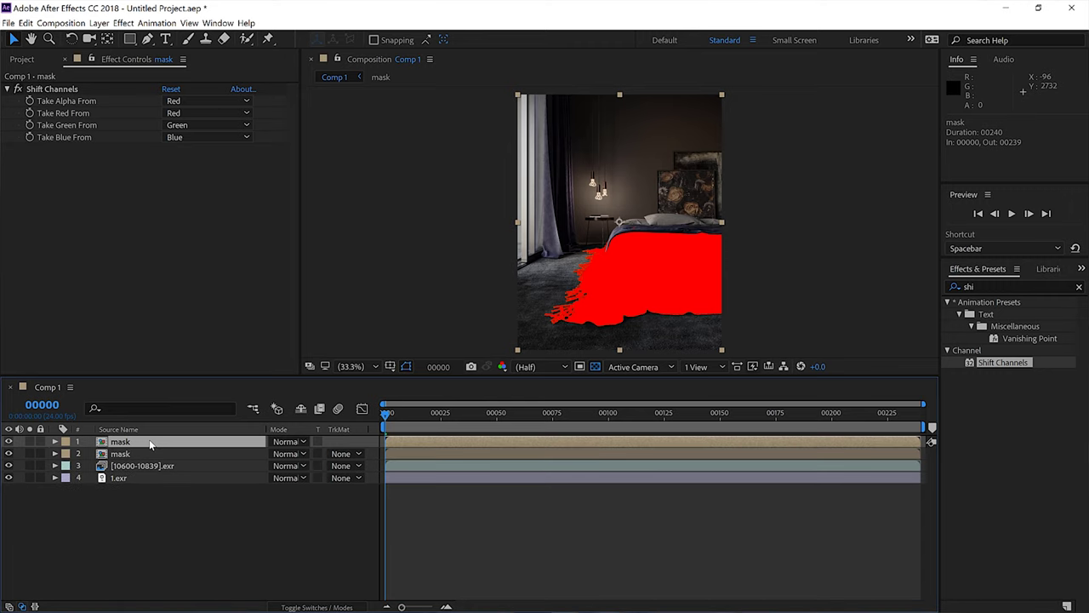
key("ctrl+d")
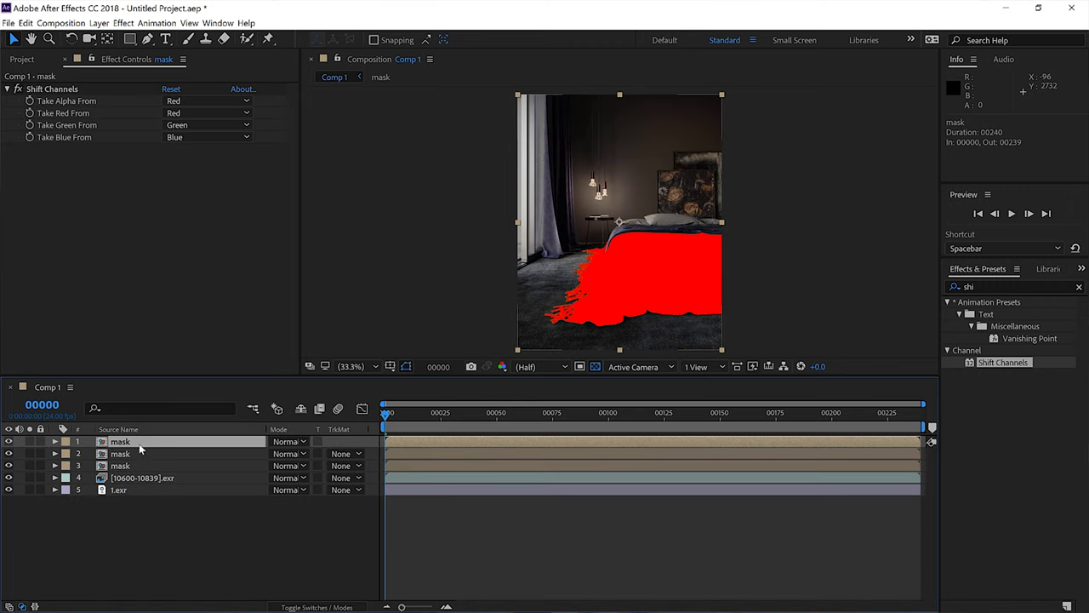
Step: In Shift Channels, take alpha from Green on the second mask layer and from Blue on the topmost mask layer
left_click(126, 455)
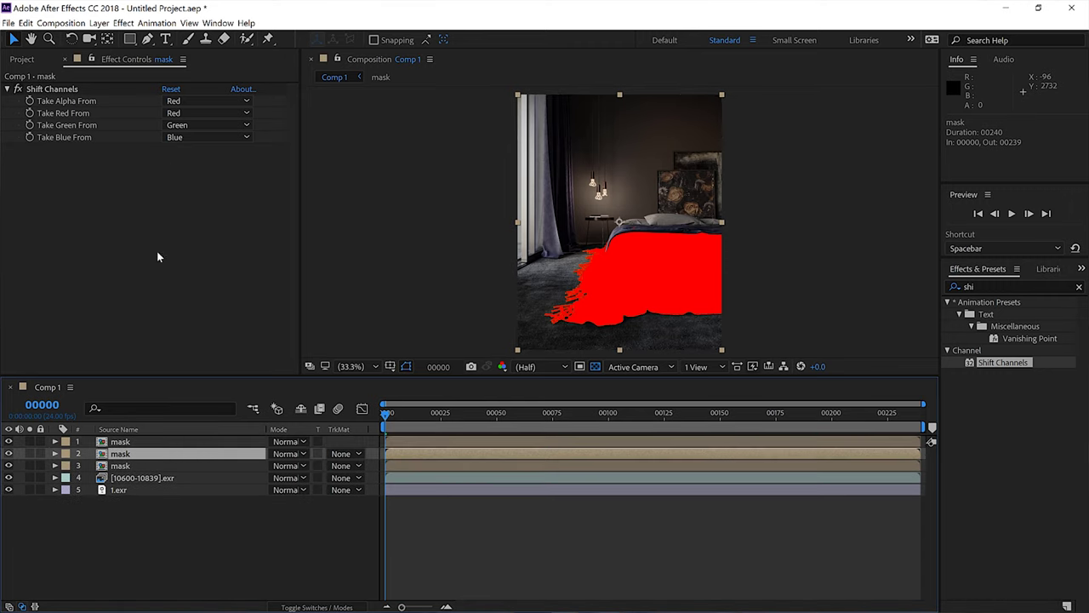
left_click(194, 105)
left_click(194, 141)
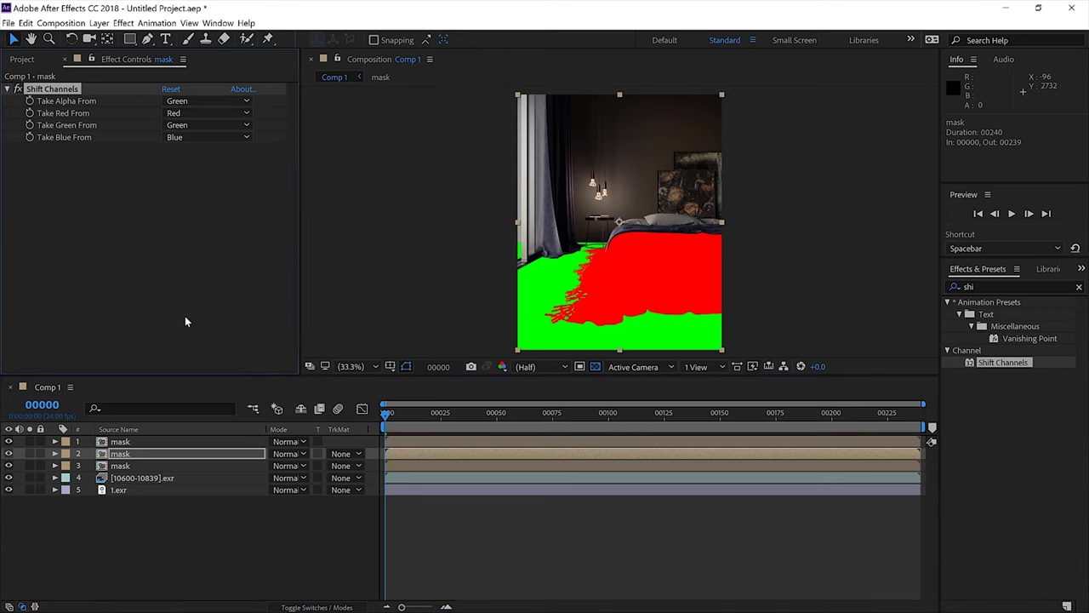
left_click(126, 443)
left_click(214, 102)
left_click(202, 151)
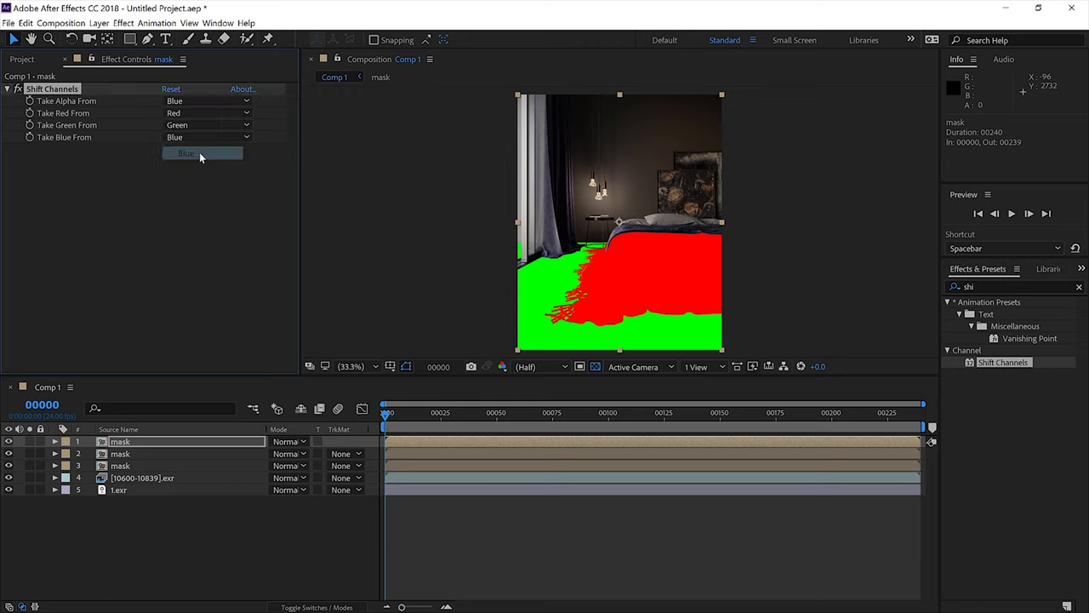
Step: Solo the mask layers in turn to check their isolated colours, and inspect the blue mask at frame 63
left_click(31, 455)
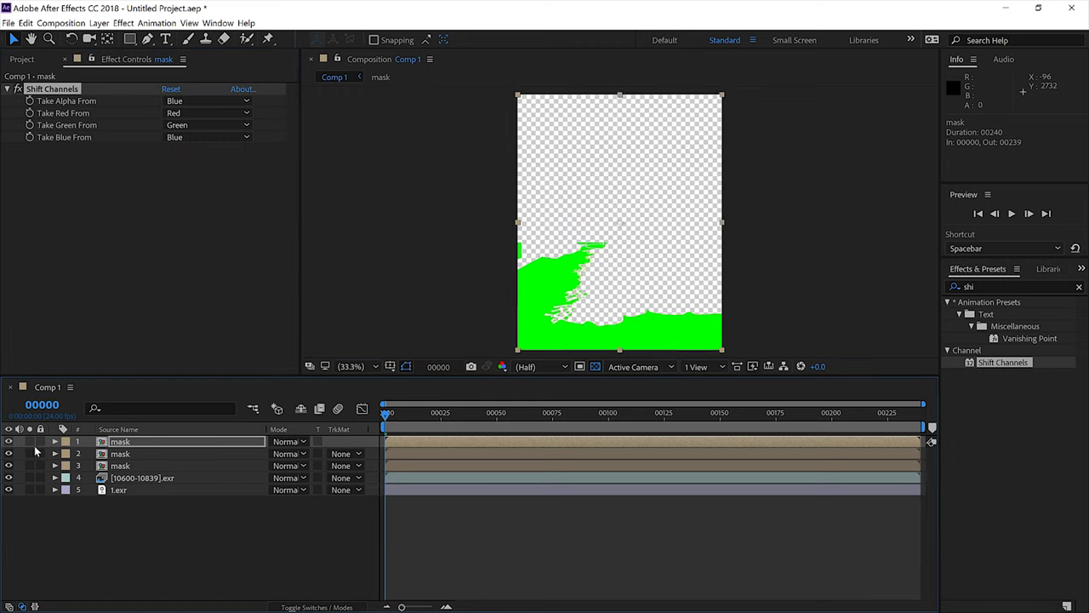
left_click(31, 453)
left_click(31, 465)
left_click(31, 465)
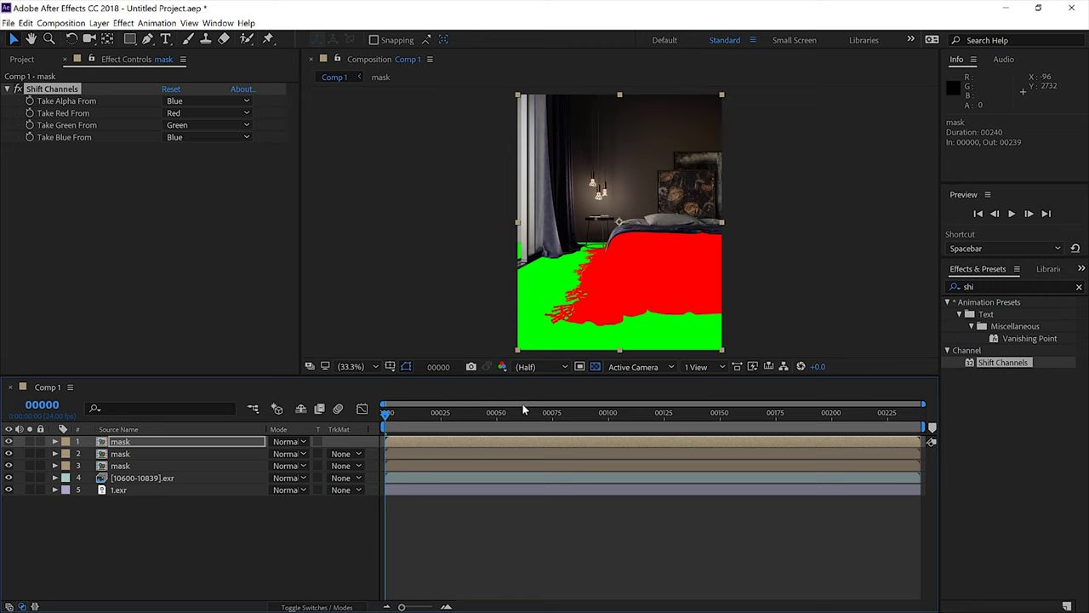
left_click(525, 414)
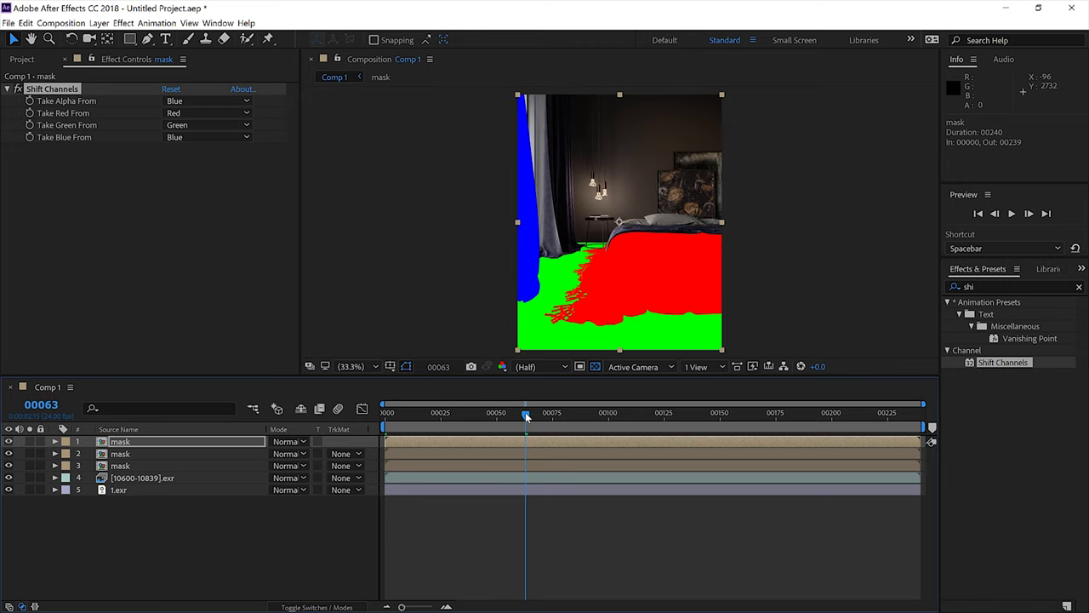
left_click(30, 441)
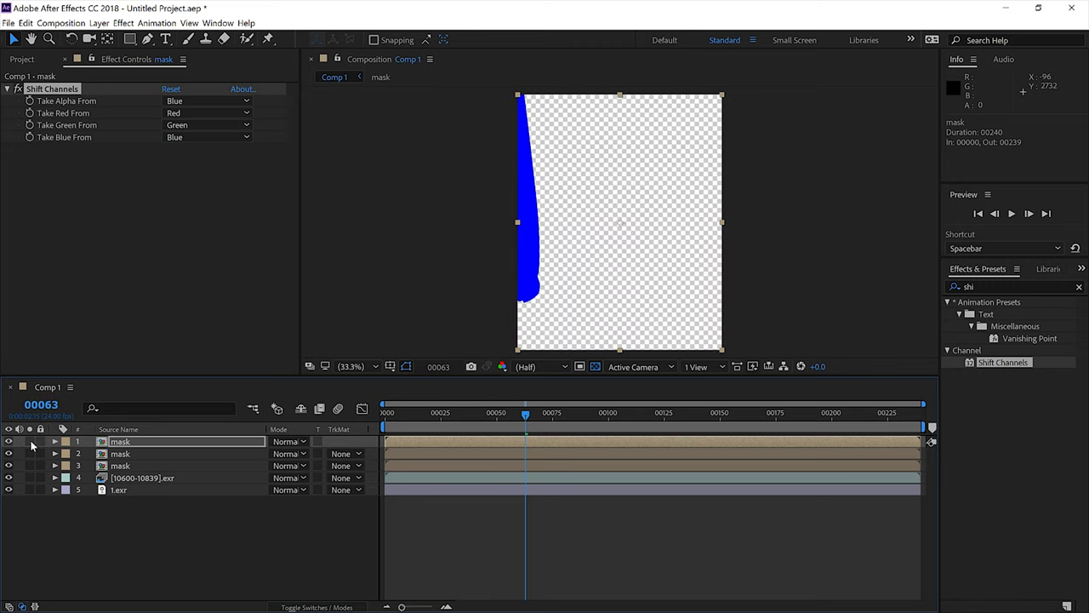
left_click(31, 442)
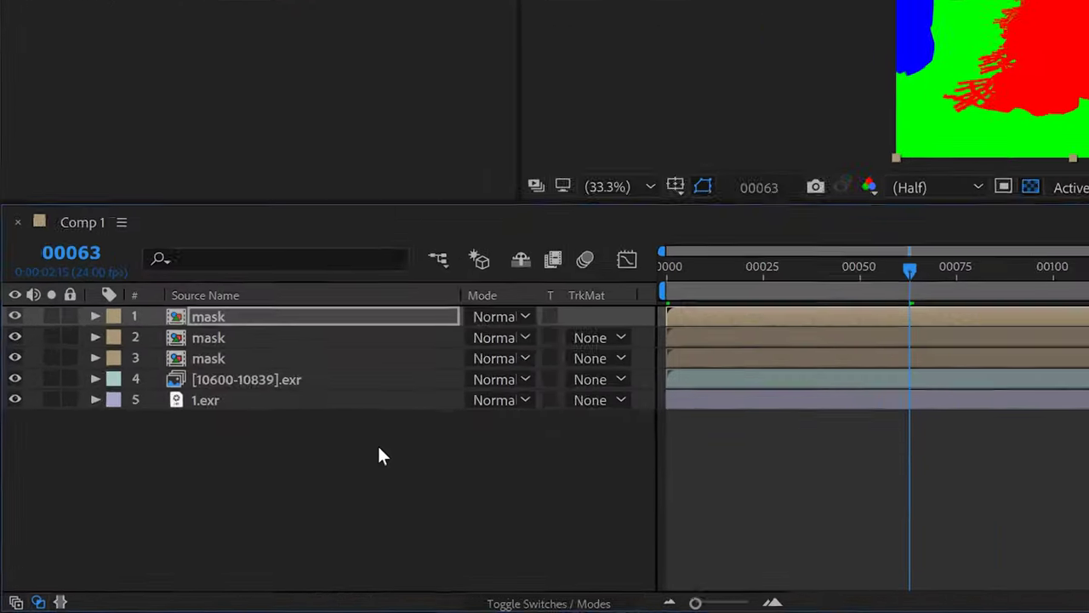
Step: Add an adjustment layer to Comp 1 and place it directly below the topmost mask layer
right_click(221, 519)
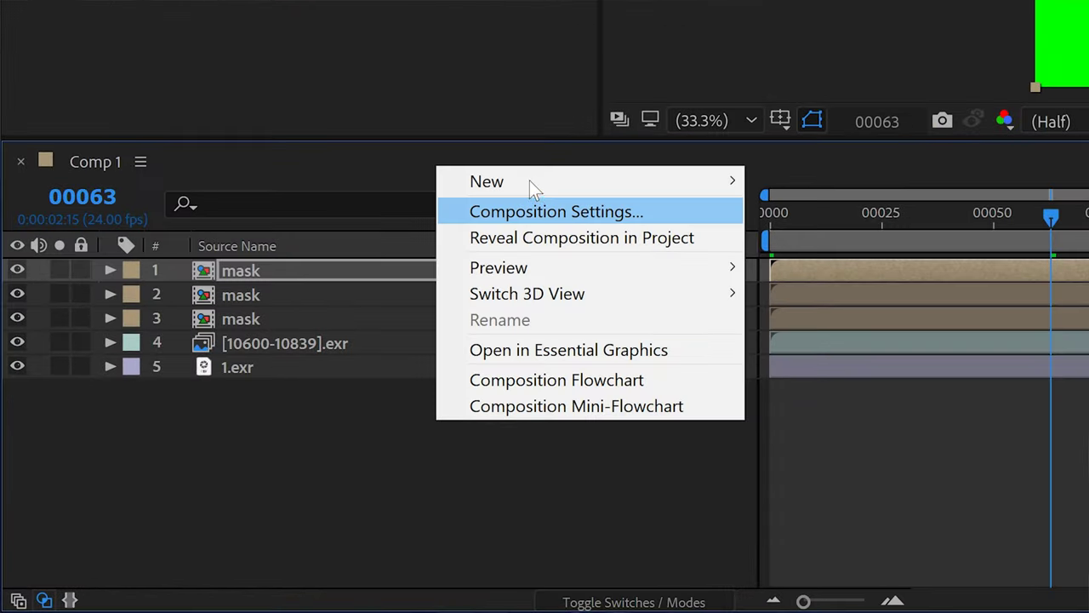
mouse_move(529, 177)
left_click(889, 370)
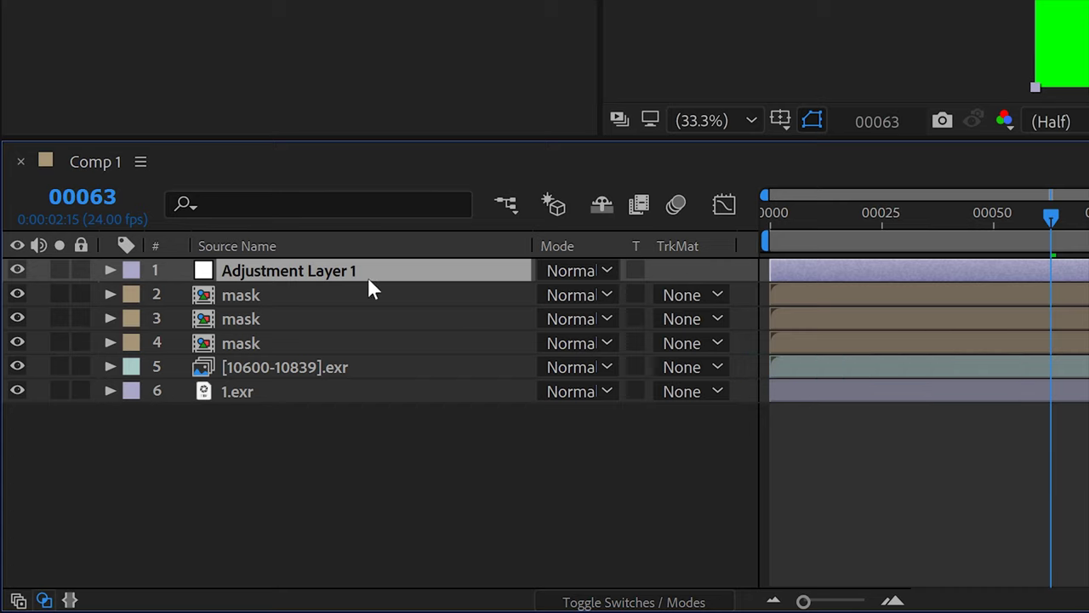
left_click_drag(338, 296, 337, 300)
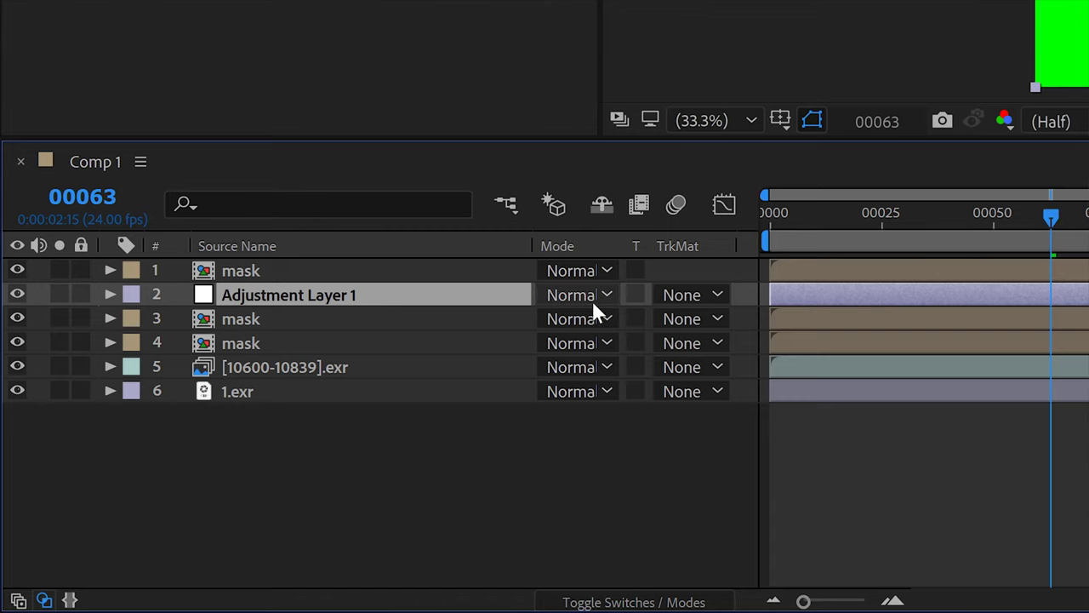
Step: Set Adjustment Layer 1 to use Alpha Matte "mask", and hide the two lower mask layers
left_click(691, 297)
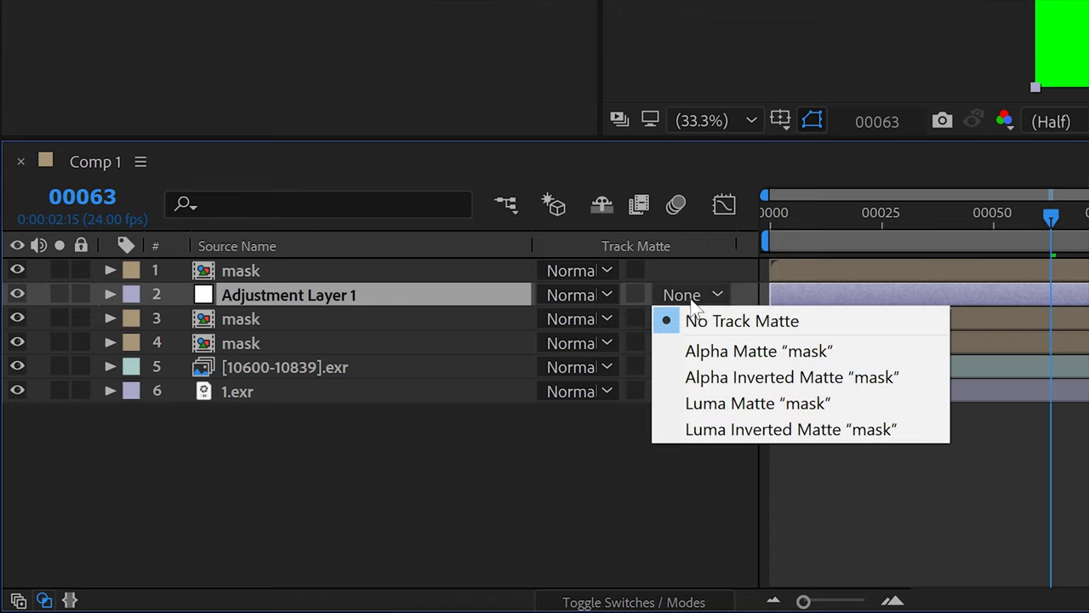
left_click(745, 353)
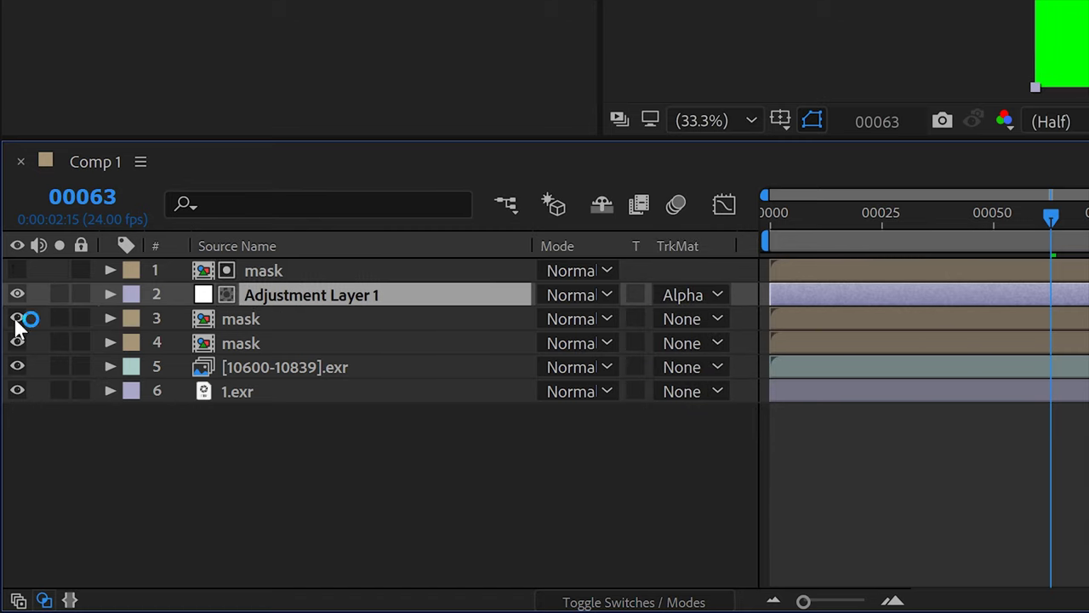
left_click(17, 342)
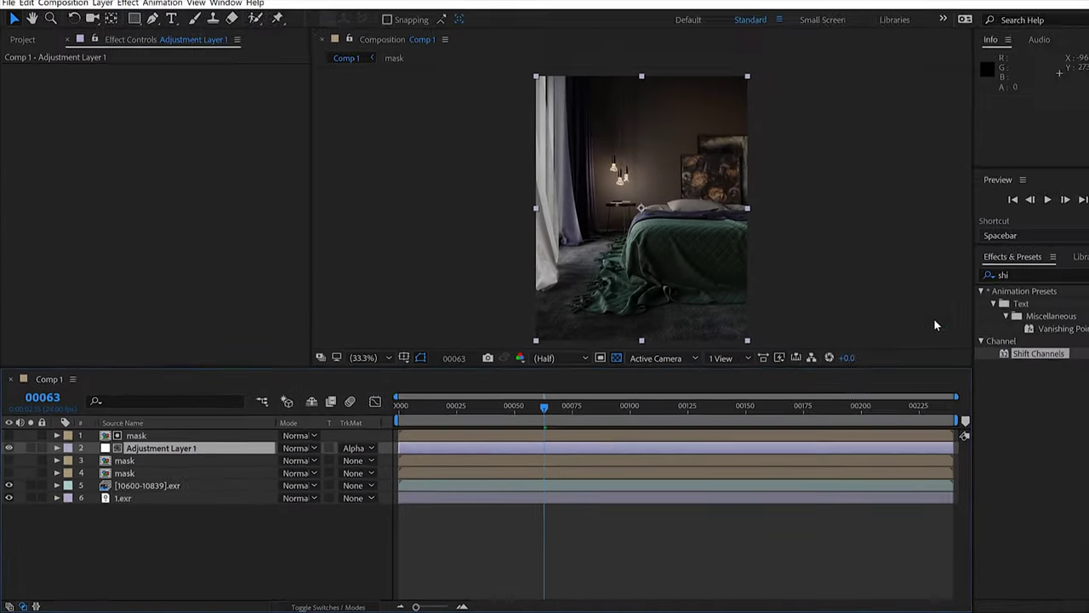
Step: Find the Curves effect by searching for "curv" and apply it to Adjustment Layer 1
left_click(1005, 274)
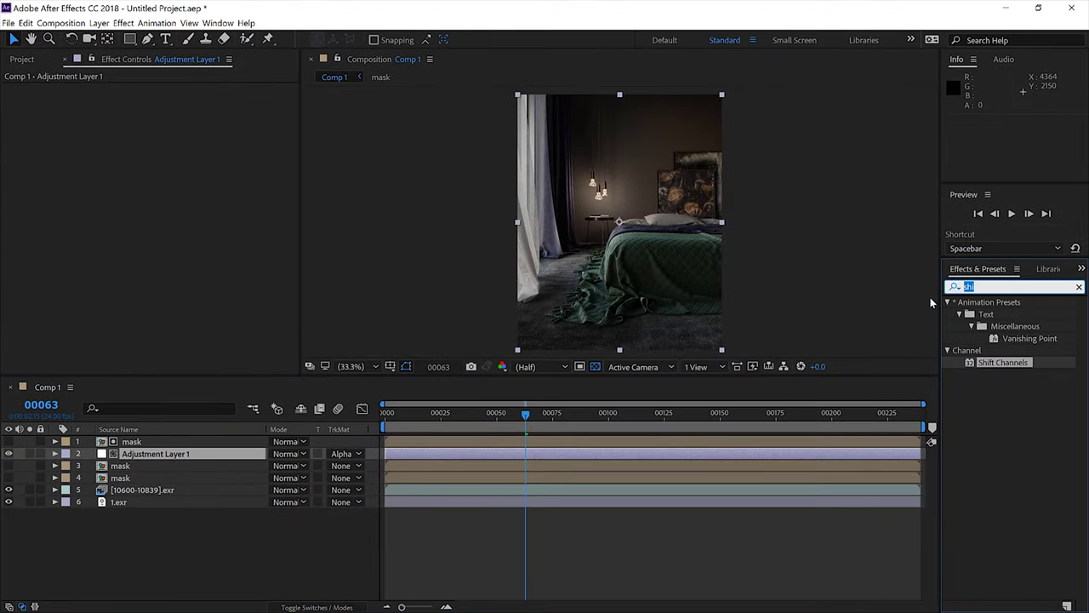
type("curv")
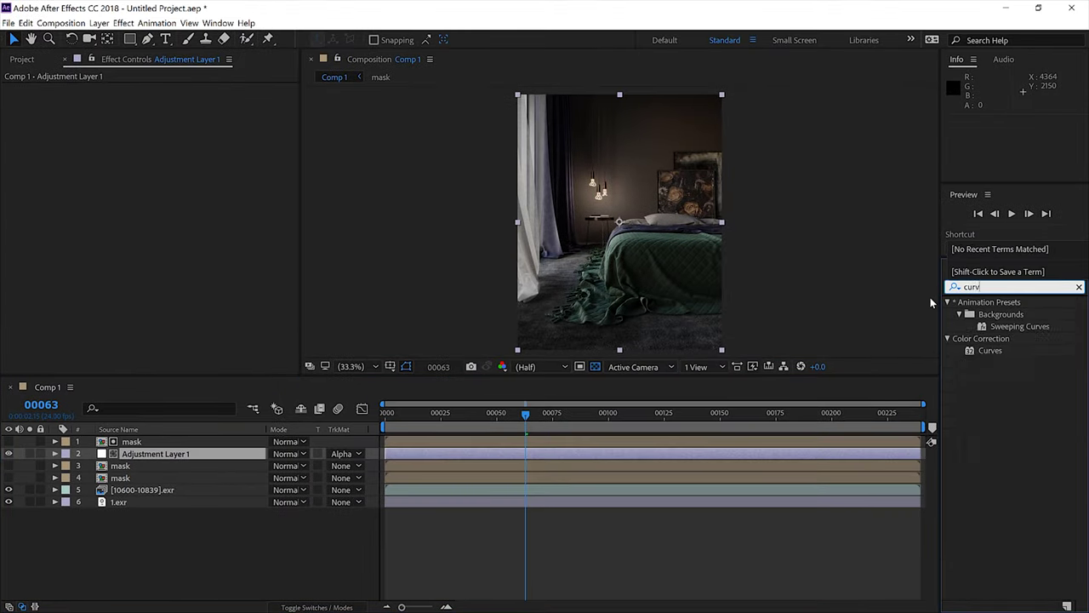
left_click_drag(994, 349, 158, 457)
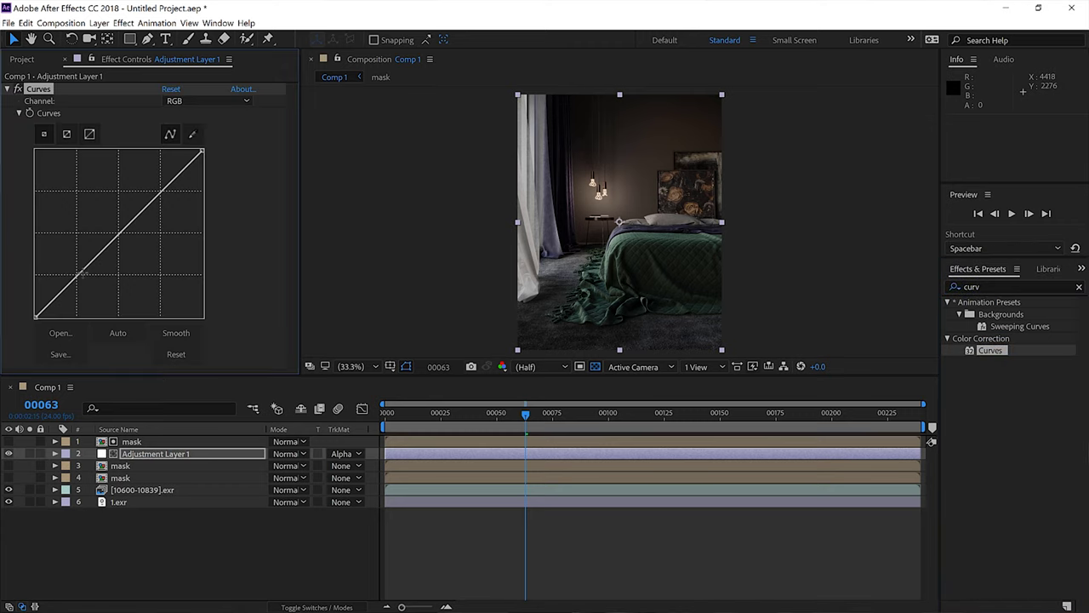
Step: Raise the RGB curve in the shadows and midtones to brighten the curtain, and compare with Adjustment Layer 1 off and on
left_click_drag(84, 272, 78, 267)
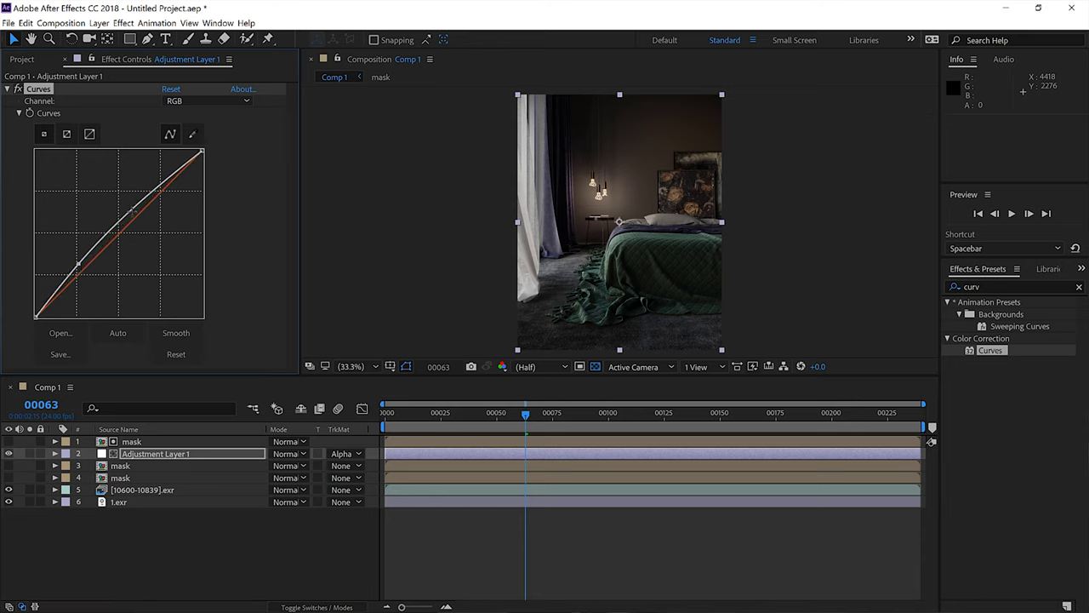
mouse_move(122, 197)
left_mouse_down()
mouse_move(104, 168)
mouse_move(126, 209)
left_mouse_up()
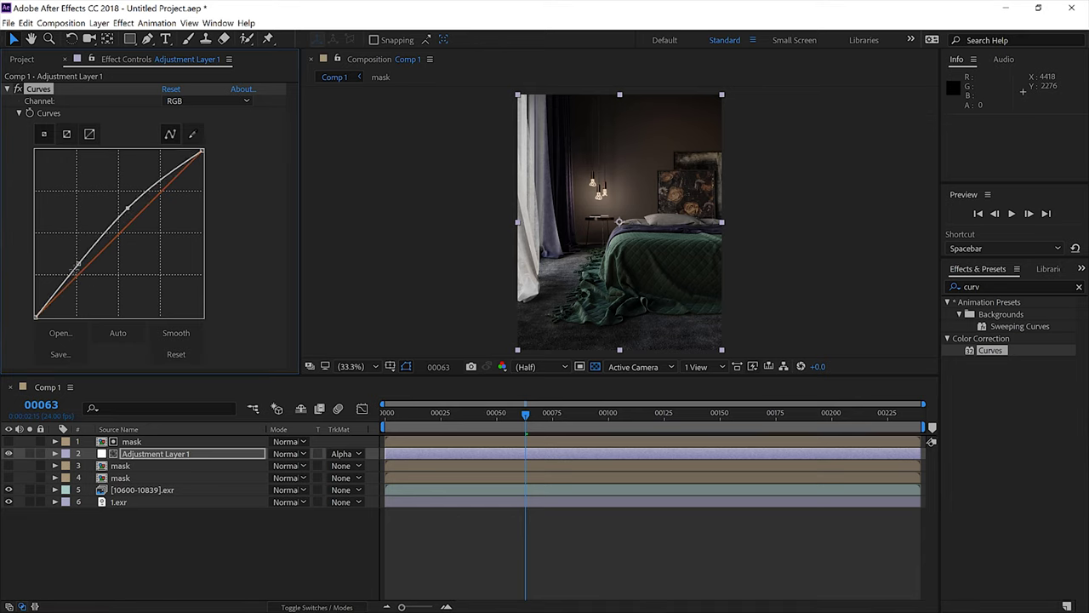
left_click(8, 454)
left_click(8, 454)
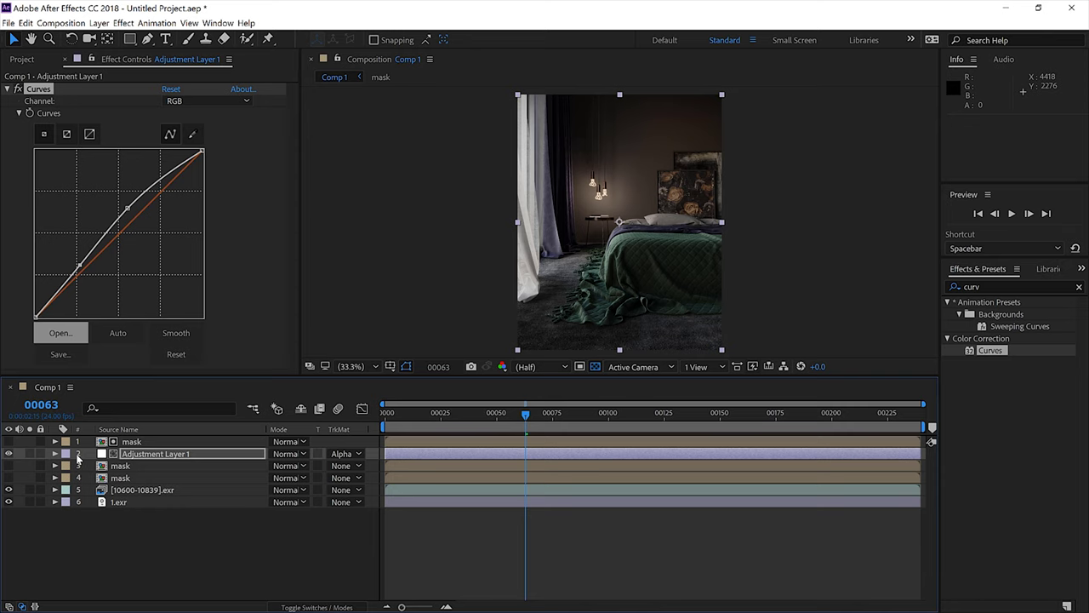
Step: Set the label colour of the topmost mask and Adjustment Layer 1 to Blue
left_click(132, 442)
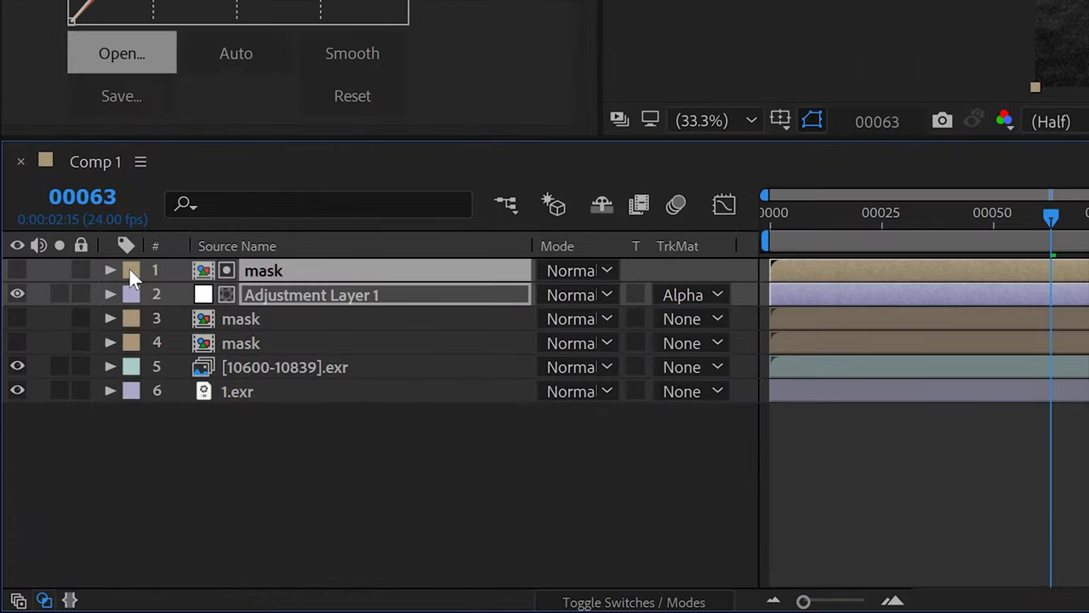
left_click(130, 270)
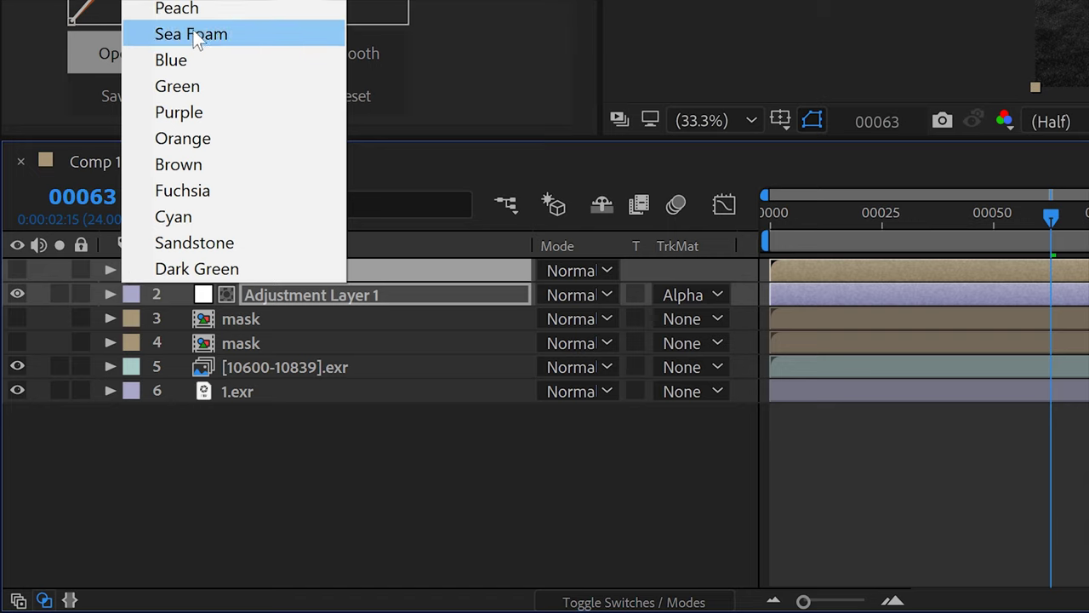
left_click(198, 61)
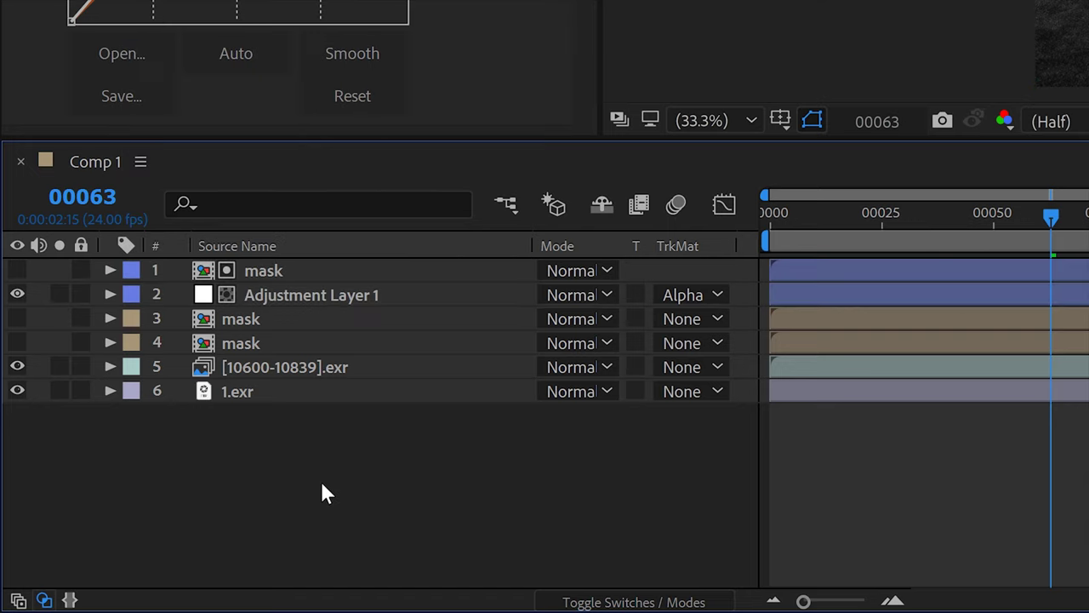
Step: Add a second adjustment layer directly below the green-channel mask and set its track matte to Alpha Matte "mask"
right_click(266, 461)
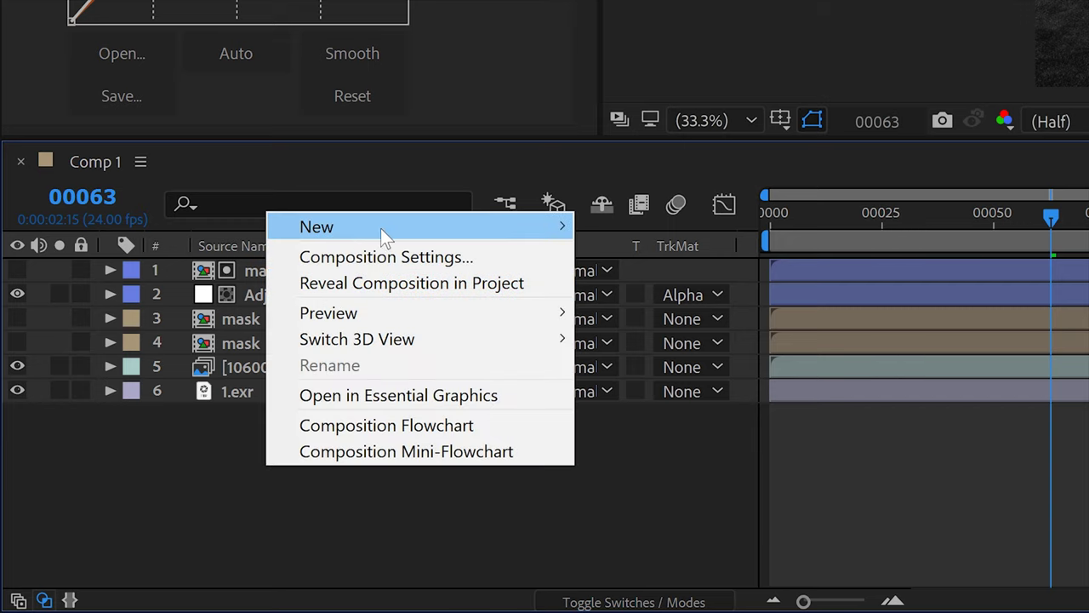
mouse_move(380, 228)
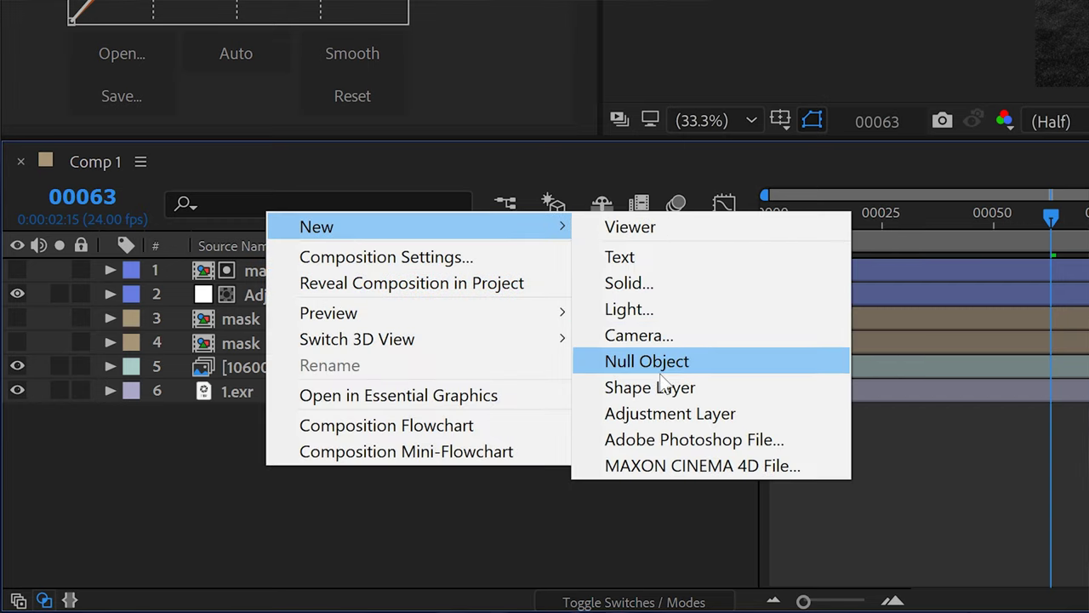
left_click(670, 413)
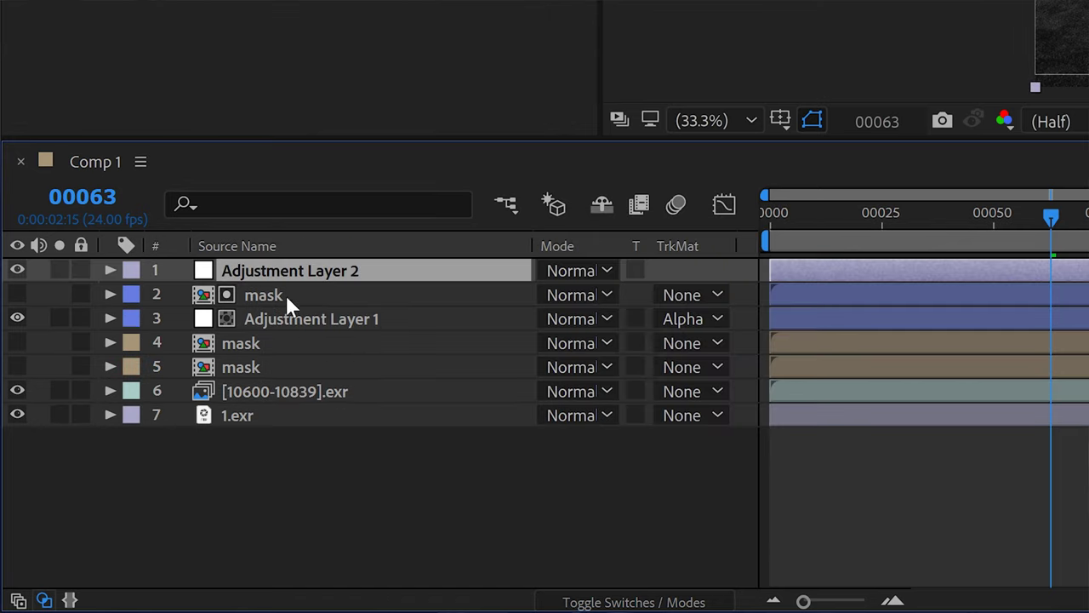
left_click_drag(281, 271, 280, 356)
left_click(689, 343)
left_click(723, 374)
Step: Label the green-channel mask and Adjustment Layer 2 Green, and shape that layer's RGB Curves into a slight S-curve
left_click(259, 322, "shift")
left_click(131, 318)
left_click(170, 341)
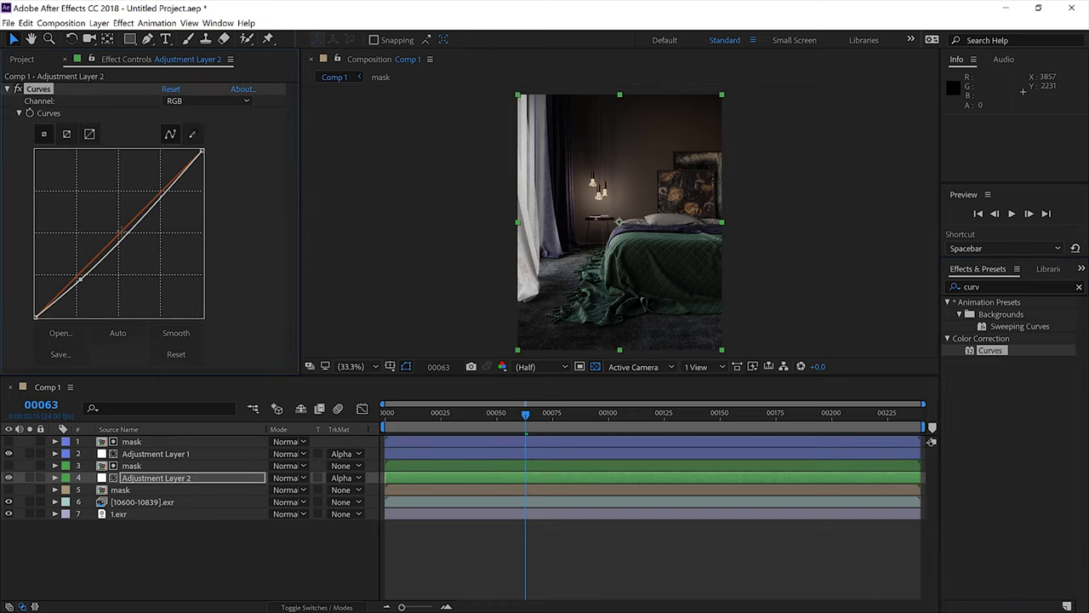
left_click_drag(124, 232, 144, 199)
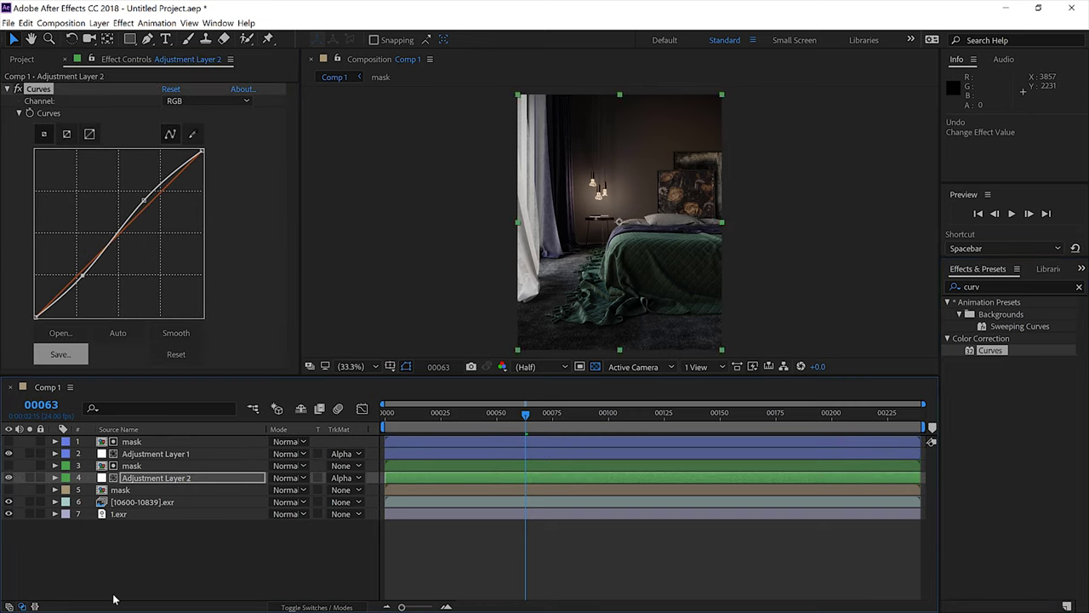
Step: Add a third adjustment layer and place it directly below the red-channel mask layer
right_click(144, 542)
mouse_move(170, 412)
left_click(349, 507)
left_click_drag(153, 442, 148, 497)
Step: Set Adjustment Layer 3 to use its mask as an alpha matte, and label both layers Red
left_click(345, 502)
left_click(366, 528)
left_click(65, 502)
left_click(92, 295)
Step: Apply Curves and Hue/Saturation to Adjustment Layer 3, and set the Master Hue to +8°
left_click_drag(989, 350, 83, 269)
double_click(1005, 287)
type("hue")
left_click_drag(1017, 362, 166, 504)
mouse_move(177, 241)
left_mouse_down()
mouse_move(191, 254)
mouse_move(175, 231)
left_mouse_up()
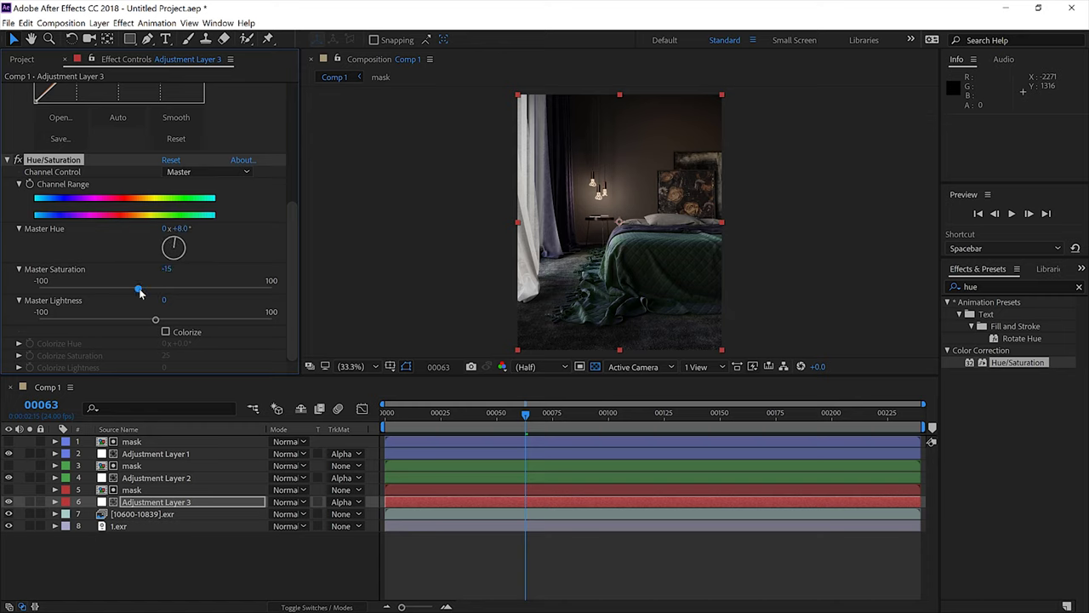
Step: Add a fourth adjustment layer above all other layers in Comp 1
left_click(158, 560)
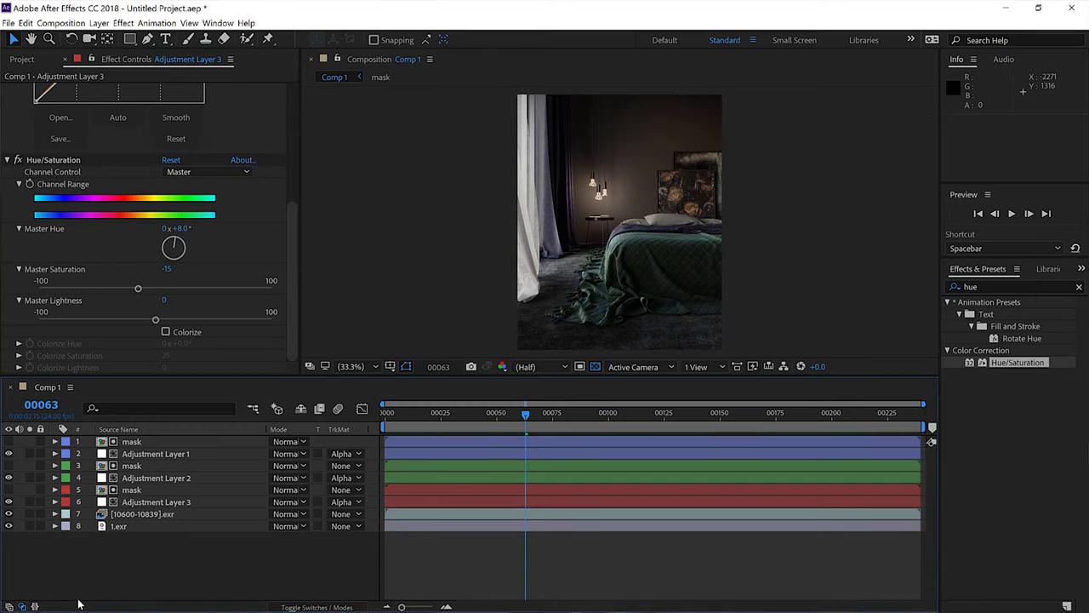
right_click(112, 565)
mouse_move(158, 448)
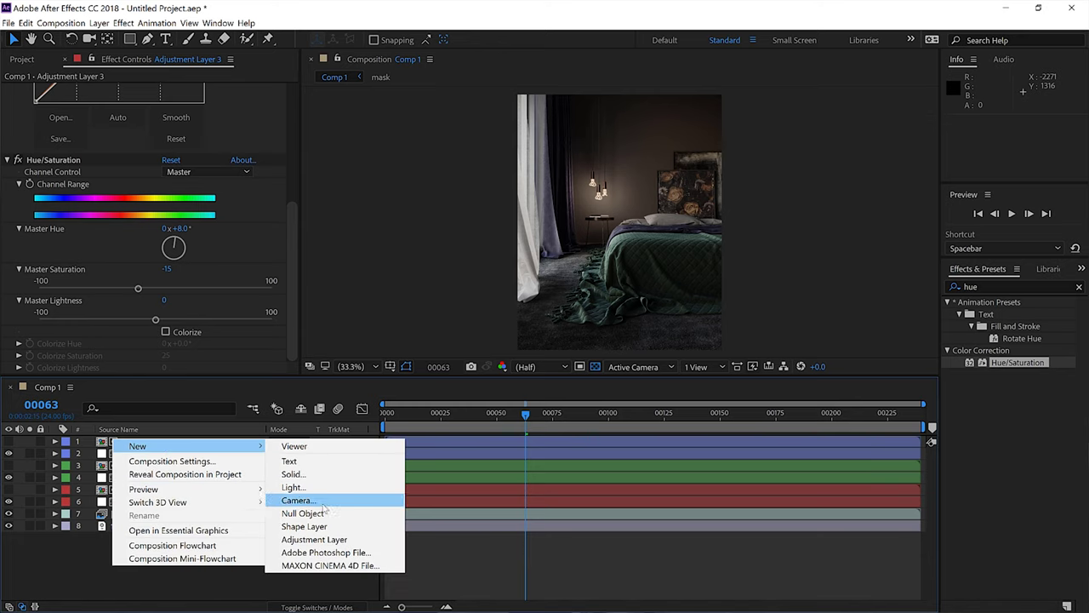
left_click(329, 539)
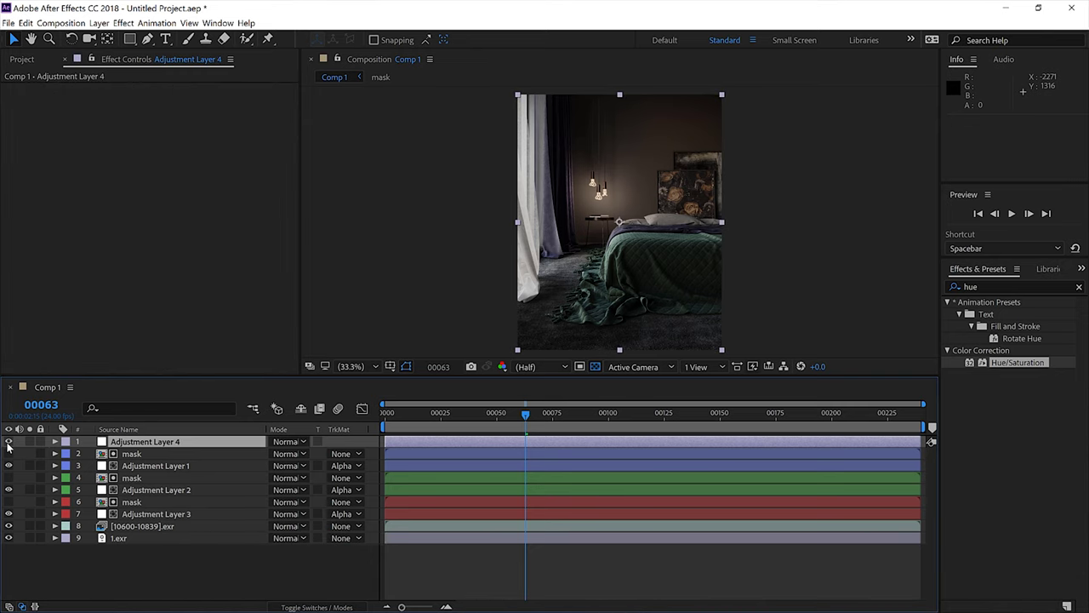
Step: Apply Curves to Adjustment Layer 4 and raise the upper part of the RGB curve slightly, with an anchor point in the shadows
key("ctrl+f")
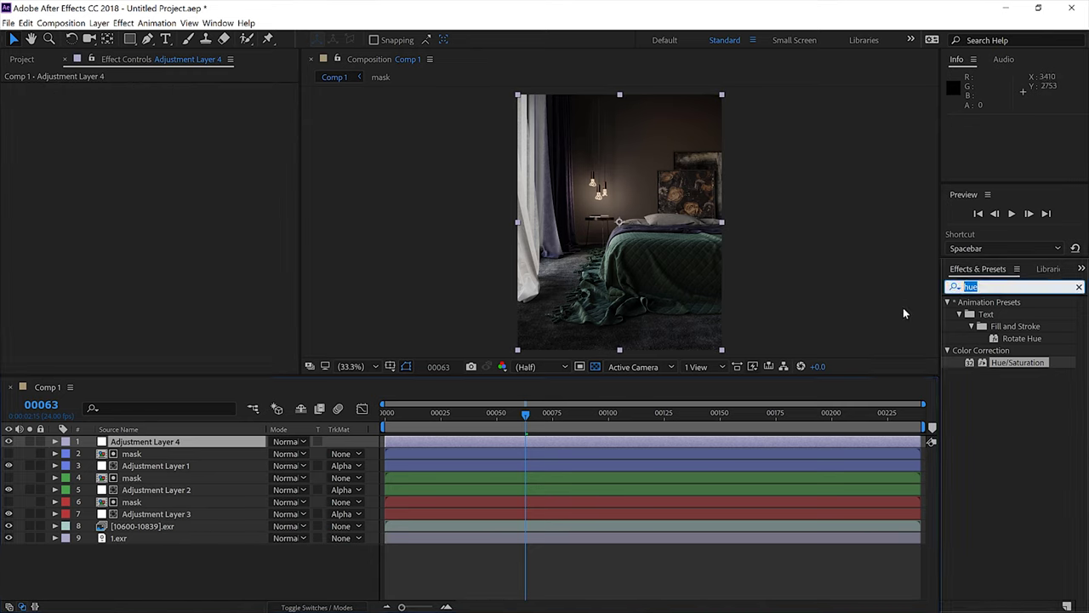
type("cur")
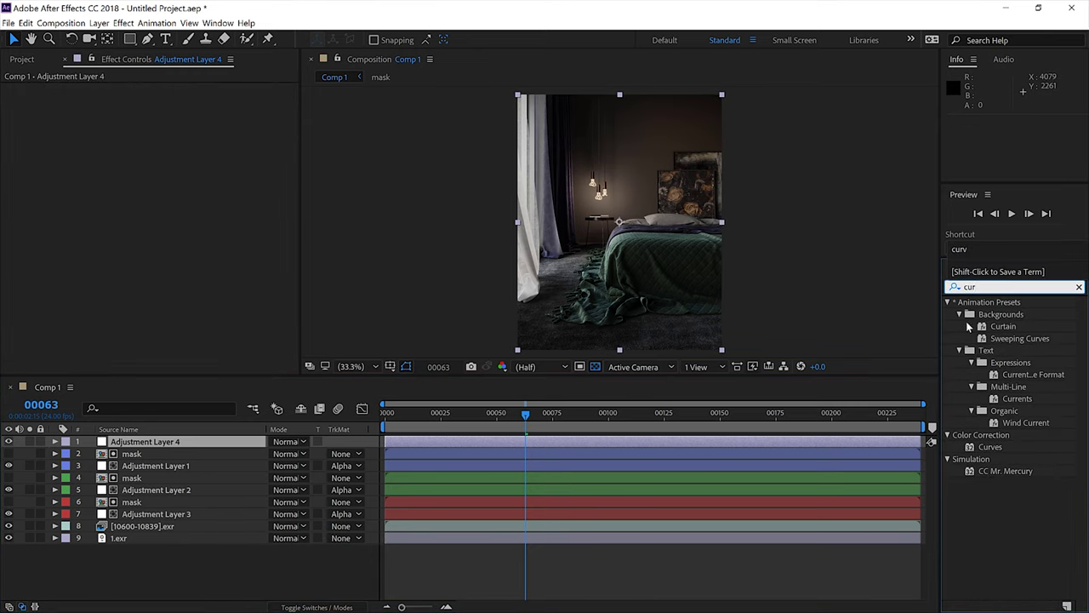
left_click_drag(990, 447, 572, 444)
left_click_drag(98, 239, 85, 276)
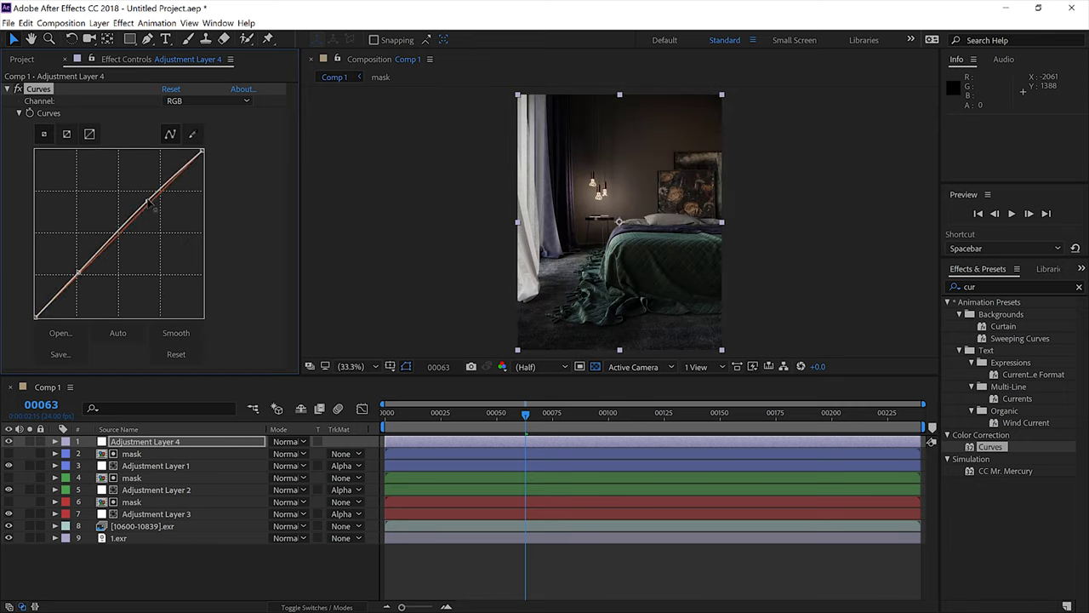
Step: Compare the image with and without Adjustment Layer 4, and preview the composition from its first frame
left_click(11, 443)
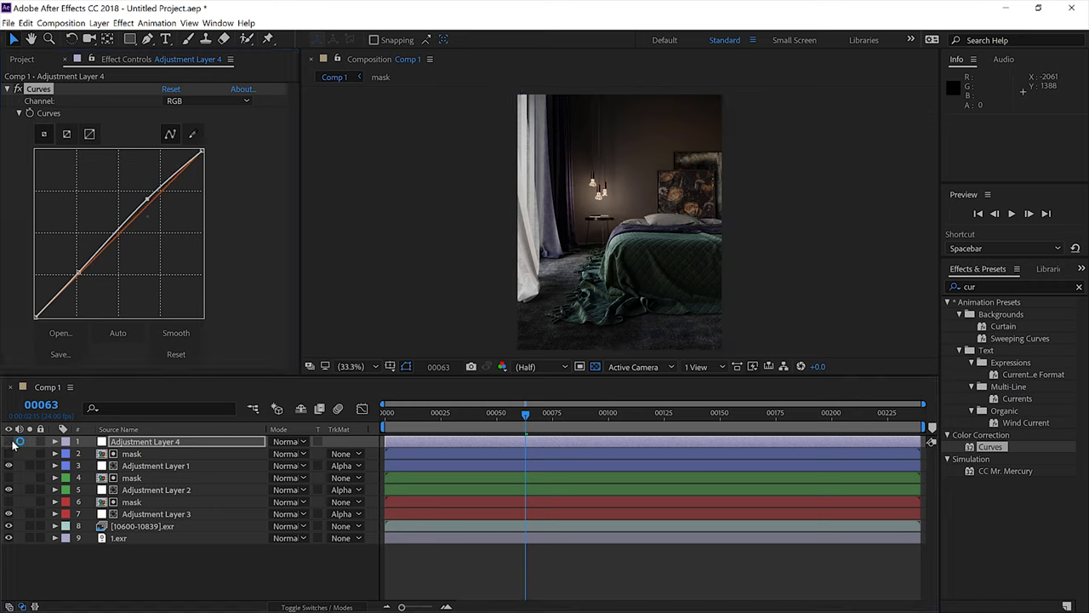
left_click(781, 201)
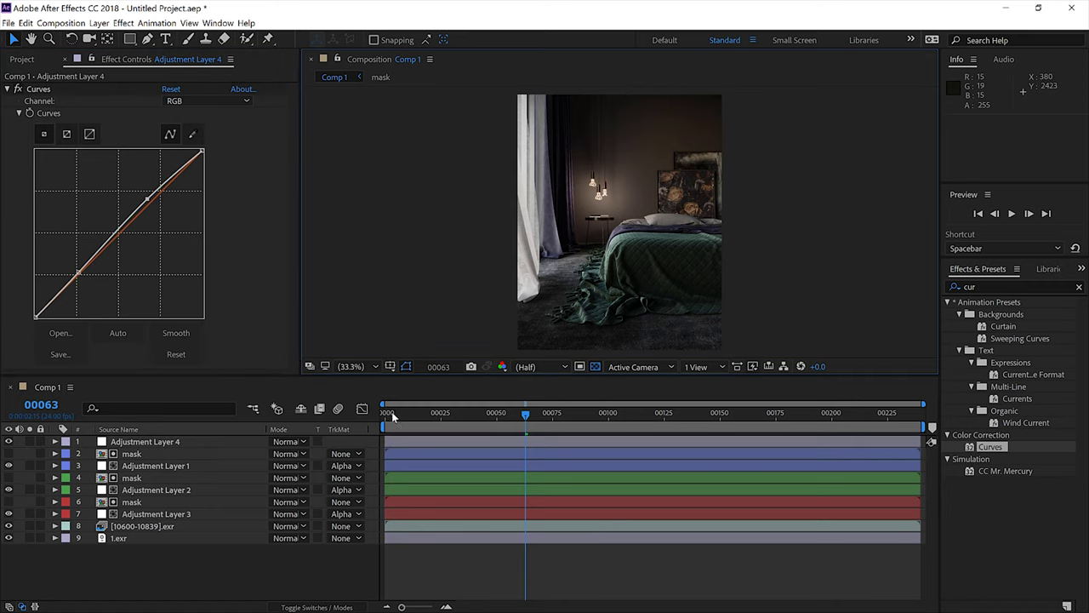
left_click_drag(393, 415, 381, 417)
key("space")
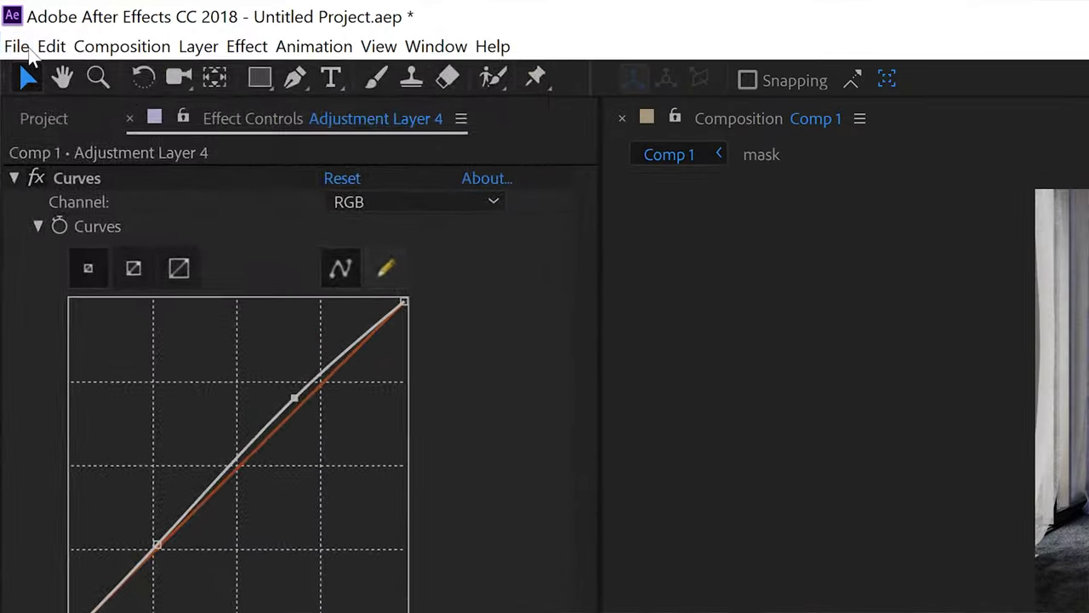
Step: Send Comp 1 to the Adobe Media Encoder queue and save its output file as Comp 1.mp4
left_click(19, 47)
mouse_move(285, 444)
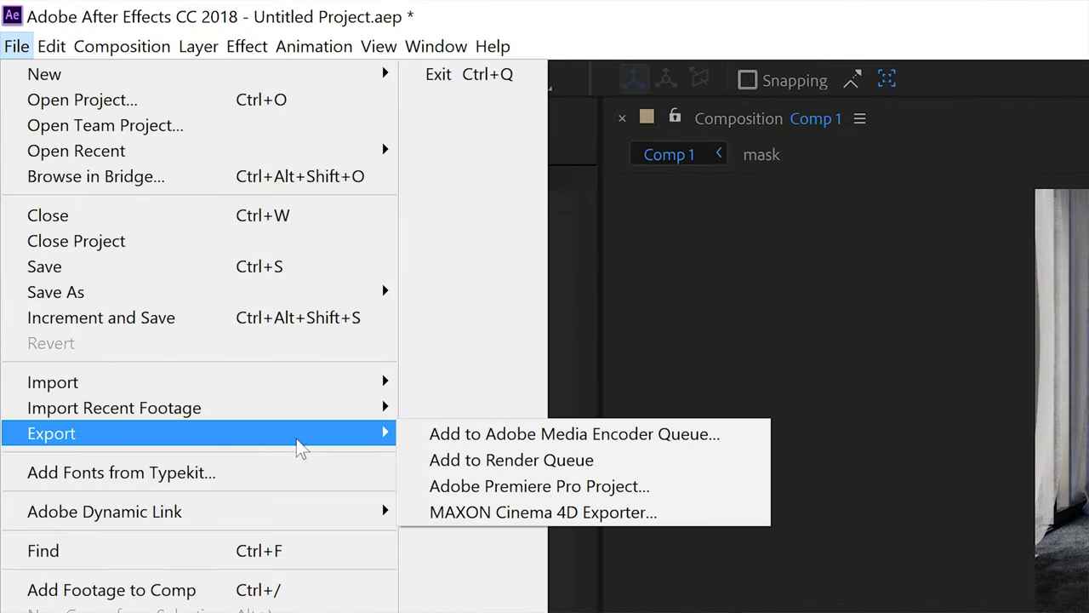
left_click(602, 435)
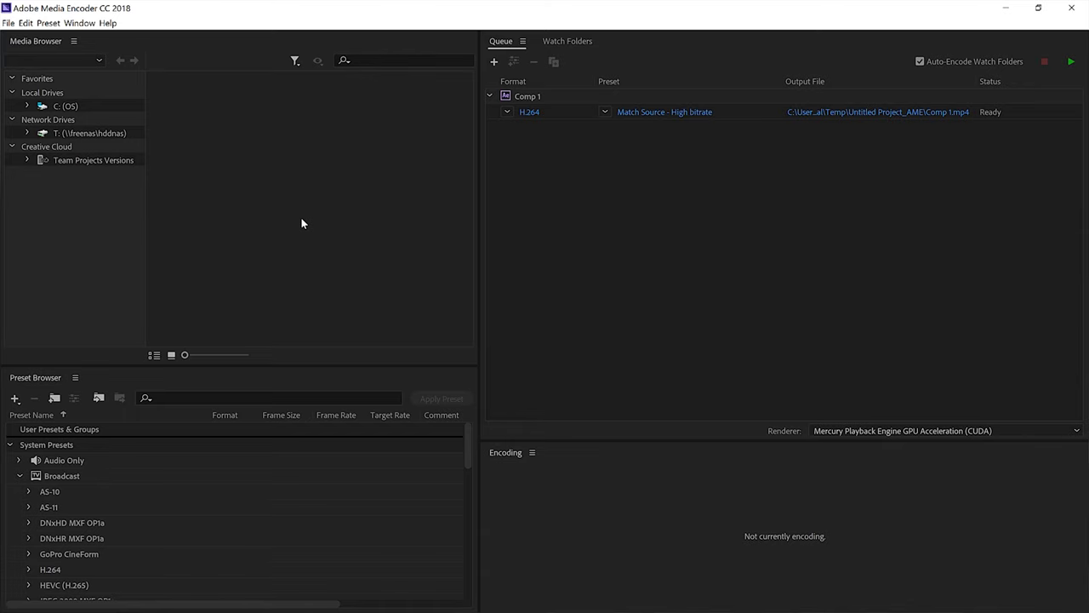
left_click(920, 114)
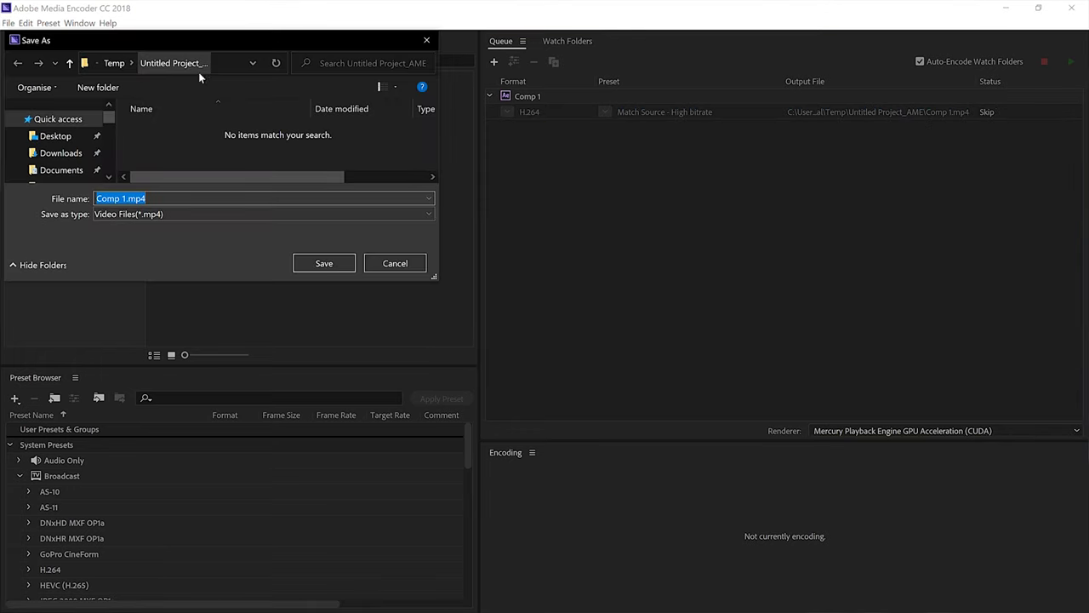
left_click(319, 264)
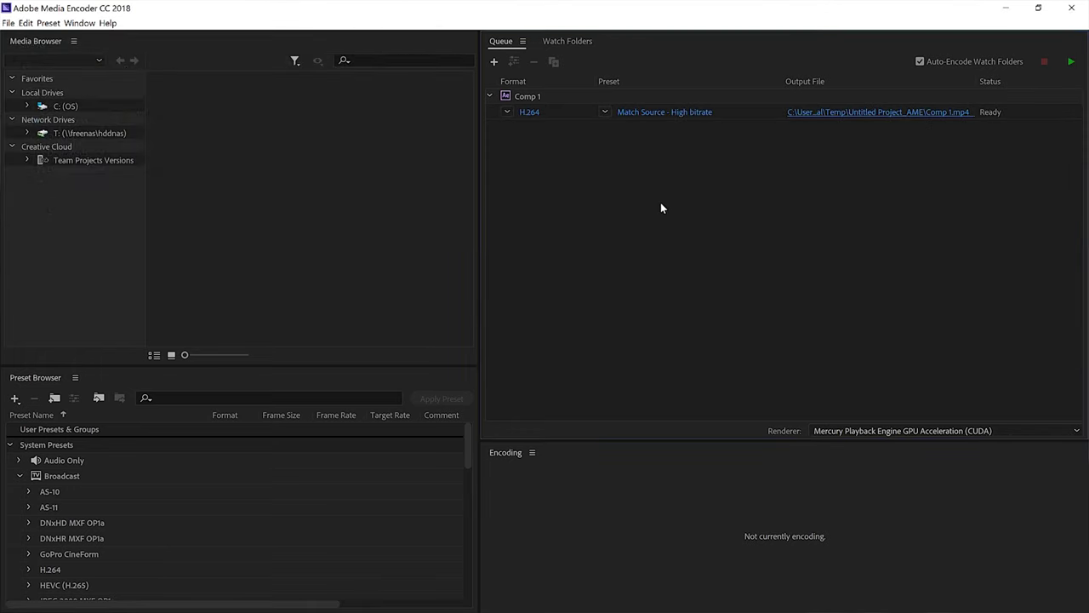
Step: In Comp 1's export settings, choose the H.264 format, turn off audio export and enable Render at Maximum Depth
left_click(664, 112)
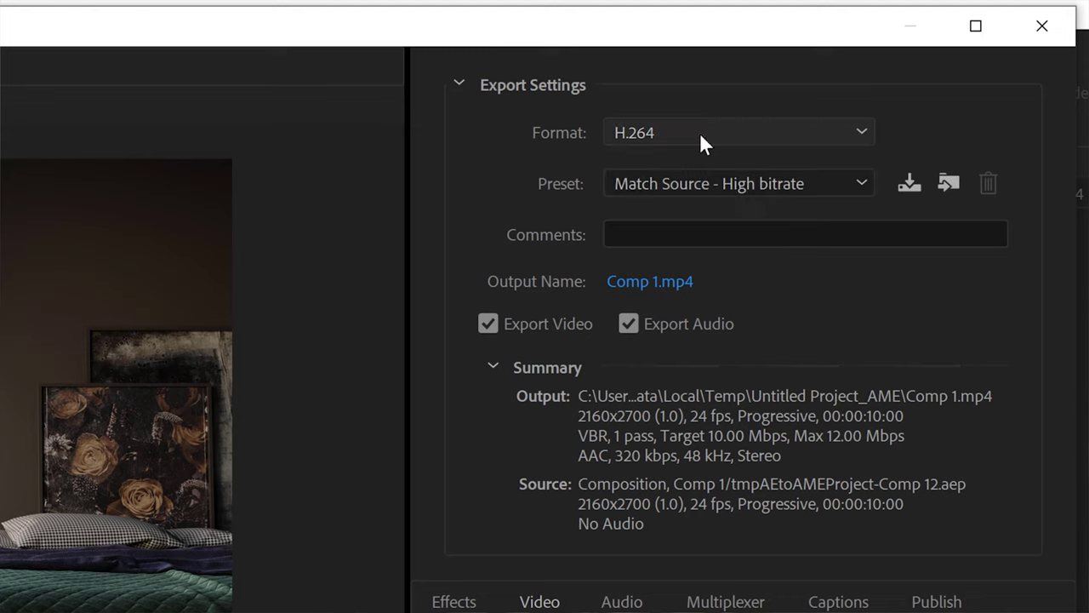
left_click(749, 83)
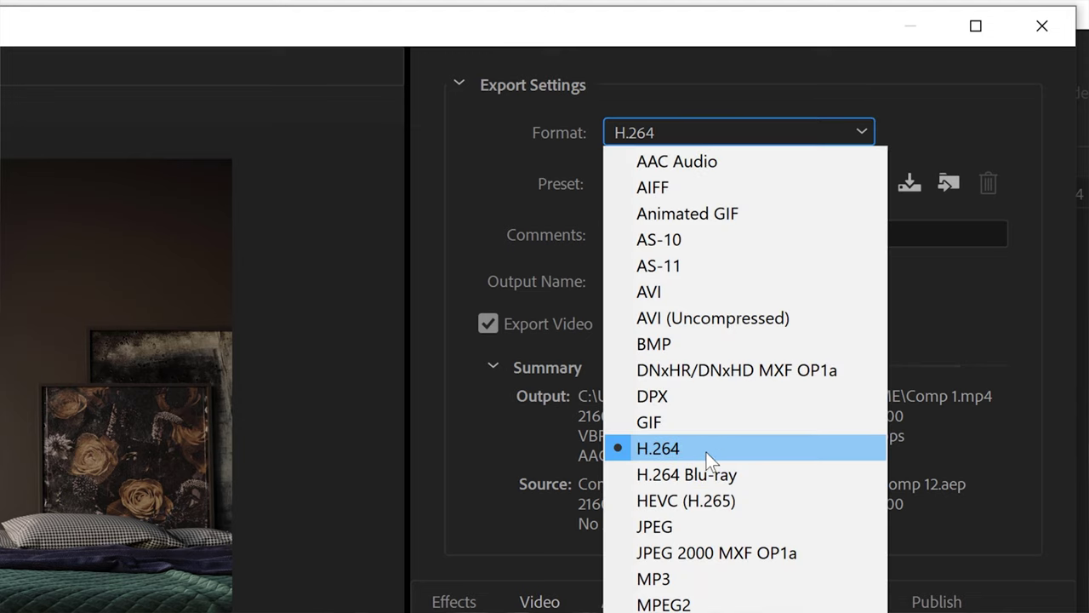
left_click(731, 142)
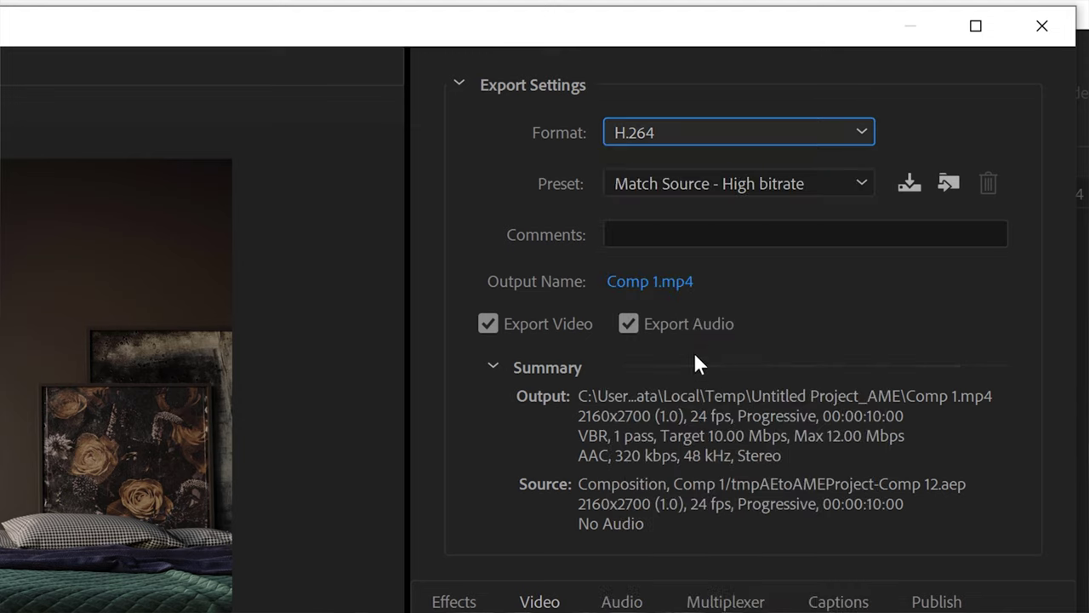
left_click(629, 323)
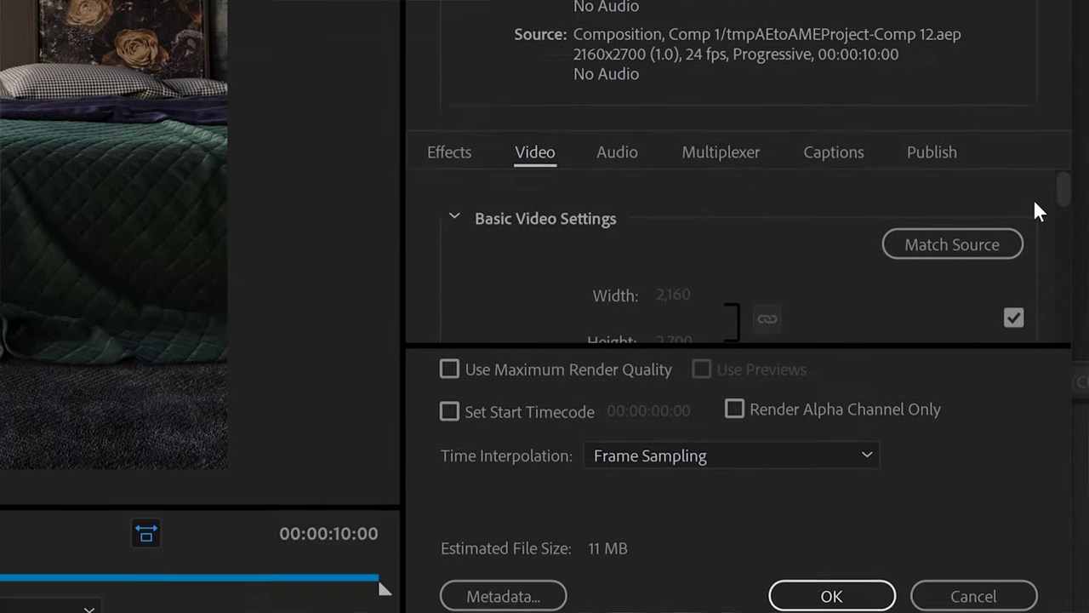
left_click_drag(1070, 152, 1074, 228)
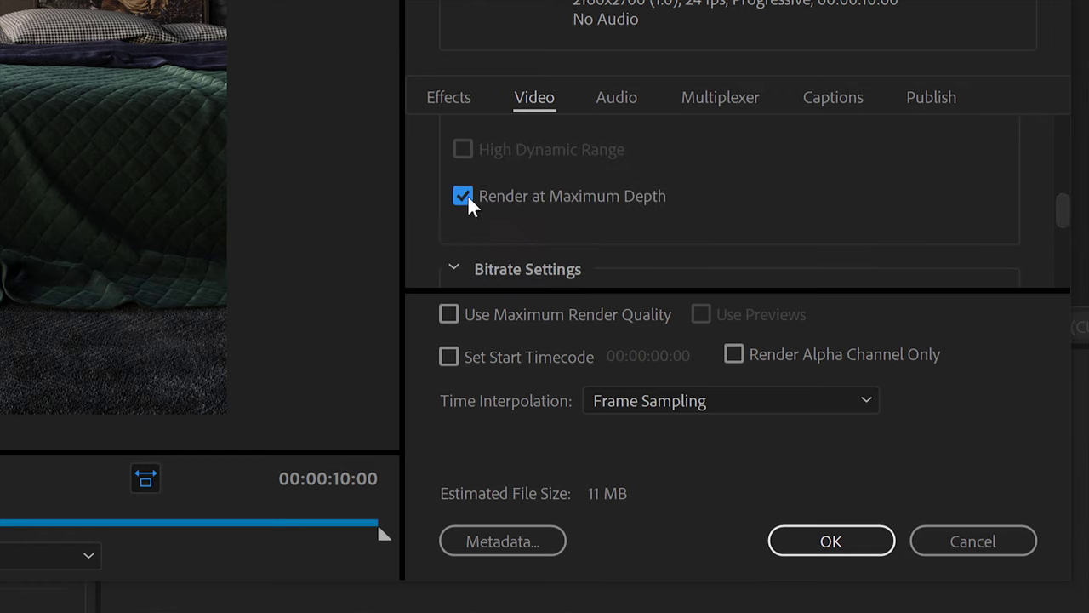
Step: Set the bitrate encoding to VBR, 2 pass, with a target bitrate of 30 Mbps and a maximum of 50 Mbps
left_click_drag(1072, 227, 1071, 237)
left_click(756, 146)
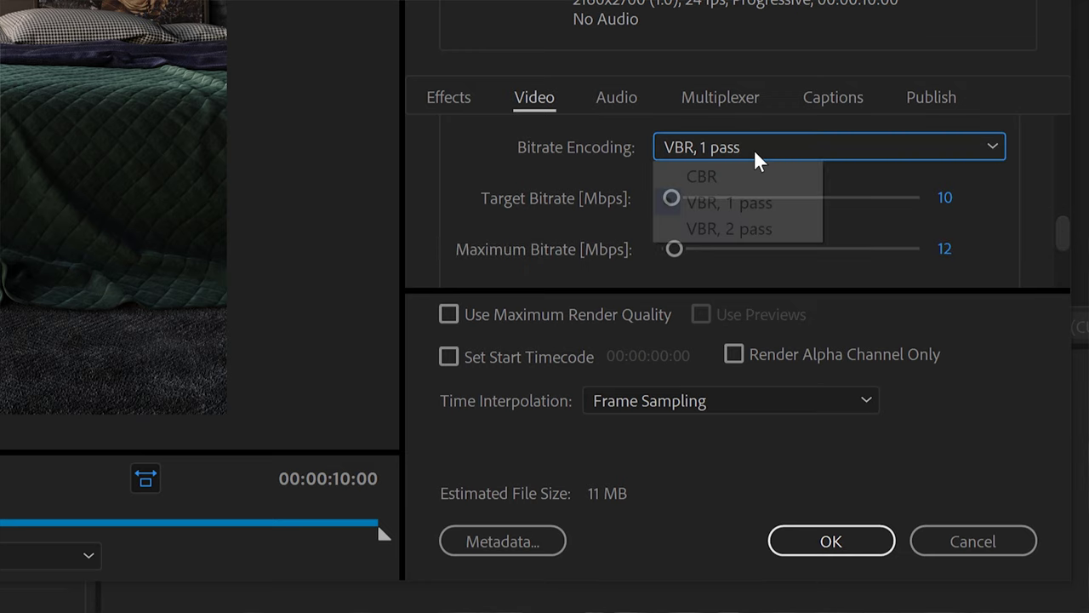
left_click(754, 233)
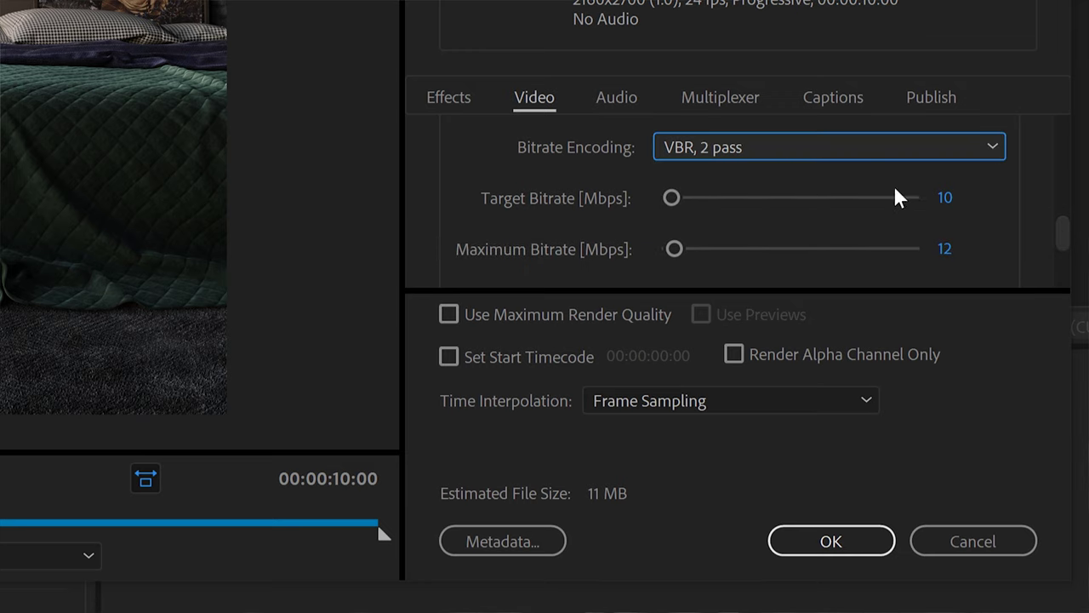
left_click(945, 201)
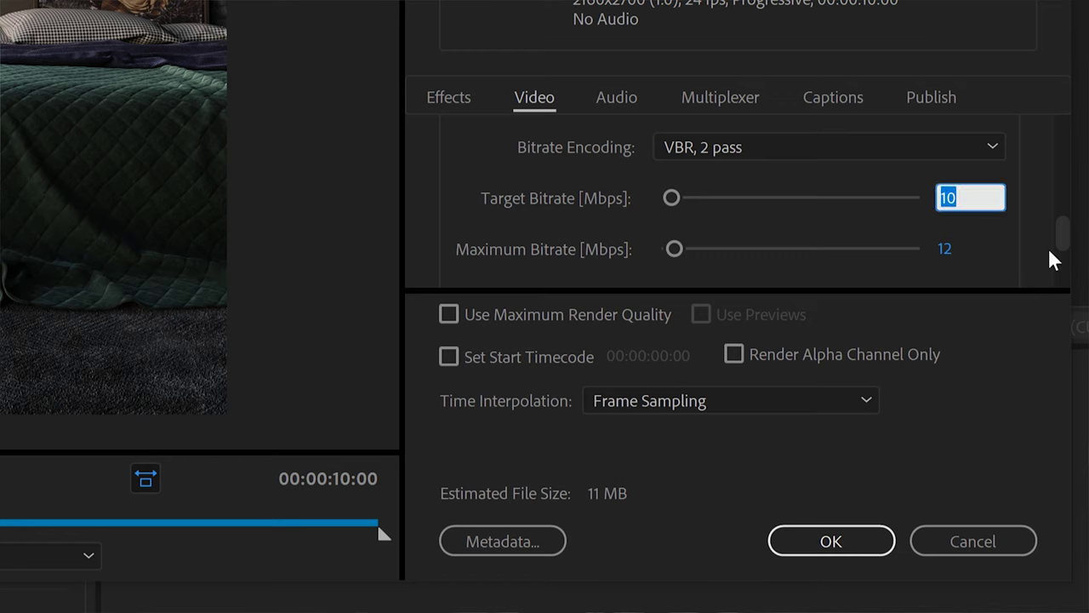
type("30")
left_click(949, 253)
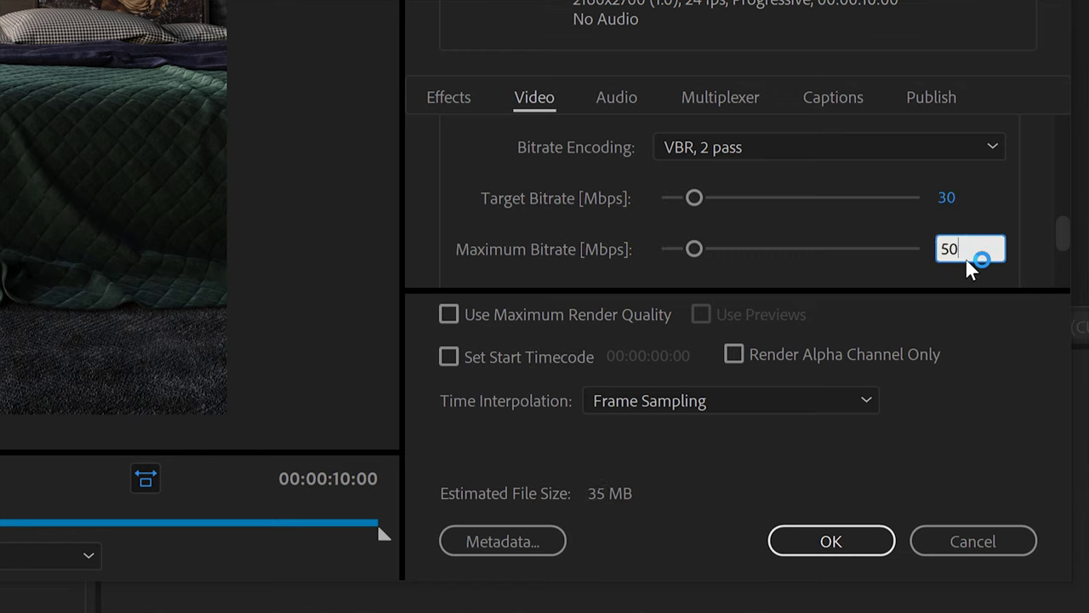
key("Return")
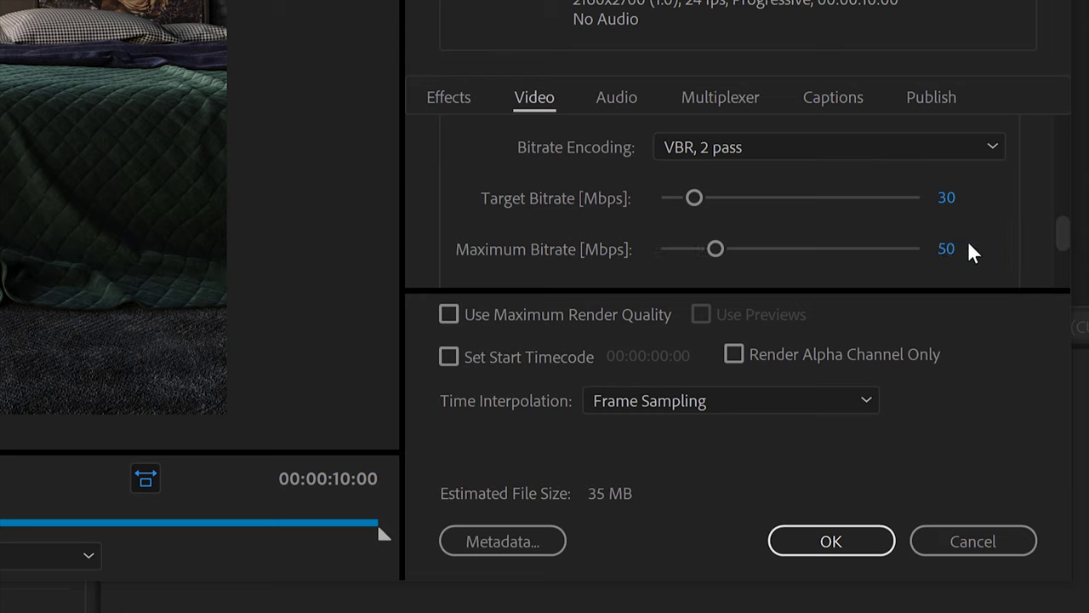
Step: Enable Use Maximum Render Quality and accept the export settings
left_click(451, 314)
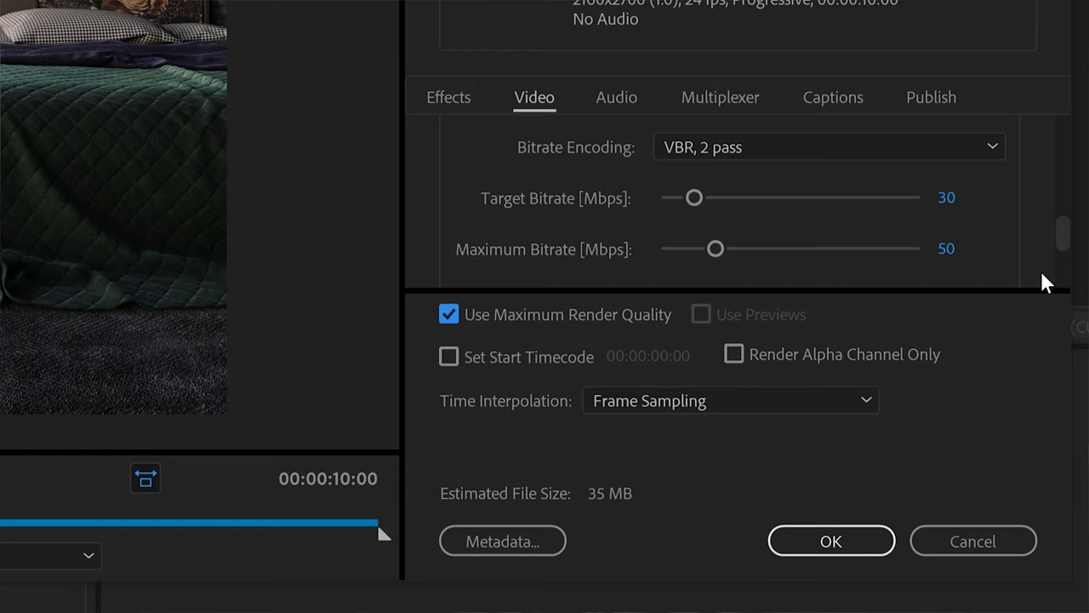
mouse_move(1068, 244)
left_mouse_down()
mouse_move(1074, 284)
mouse_move(1069, 237)
left_mouse_up()
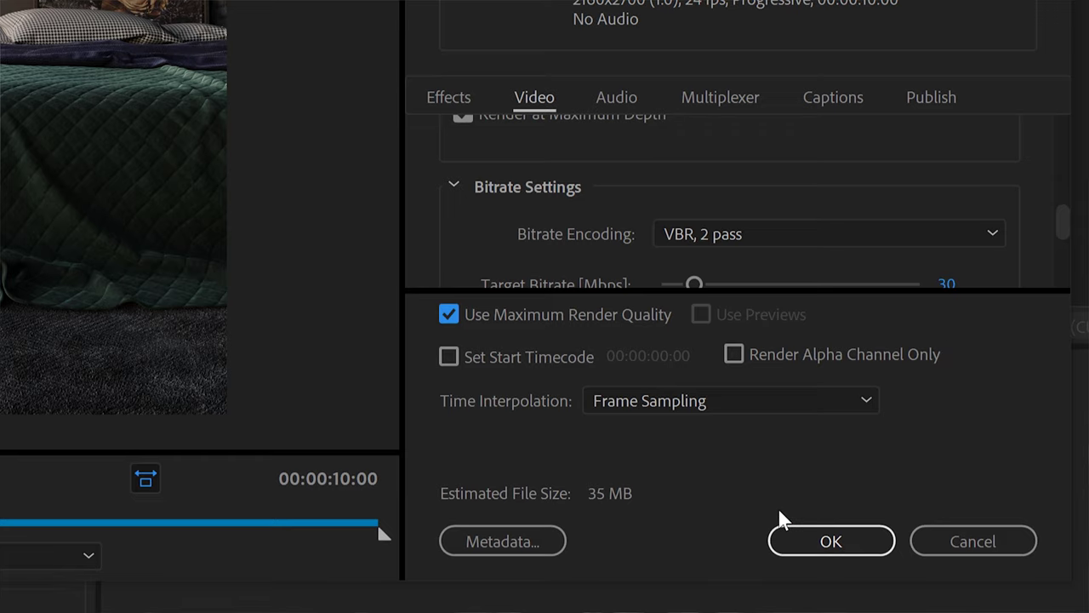
left_click(832, 543)
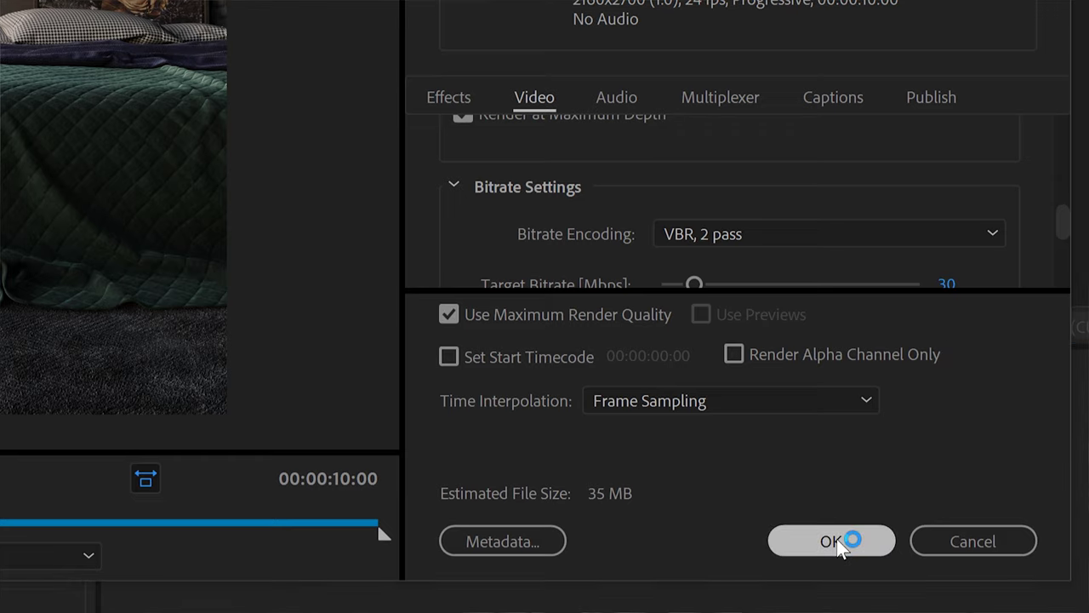